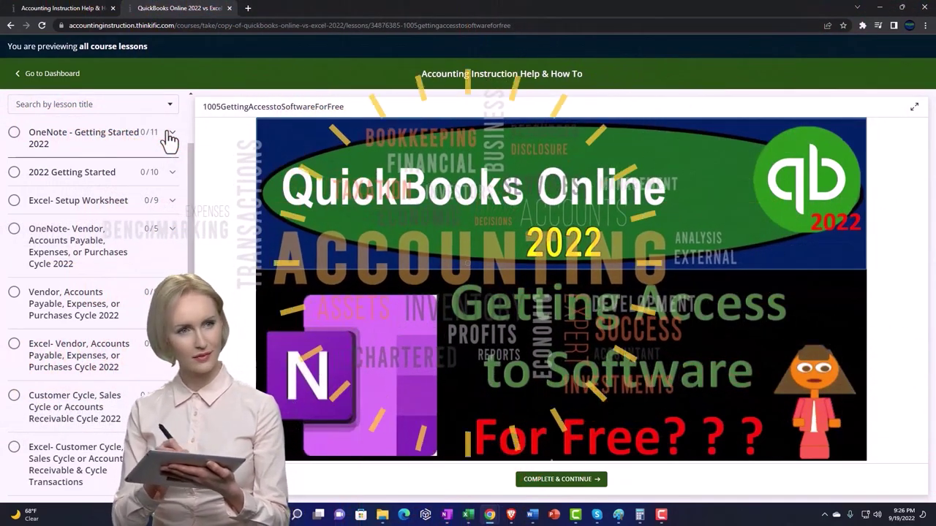
{"action": "left_click", "coordinate": [170, 138]}
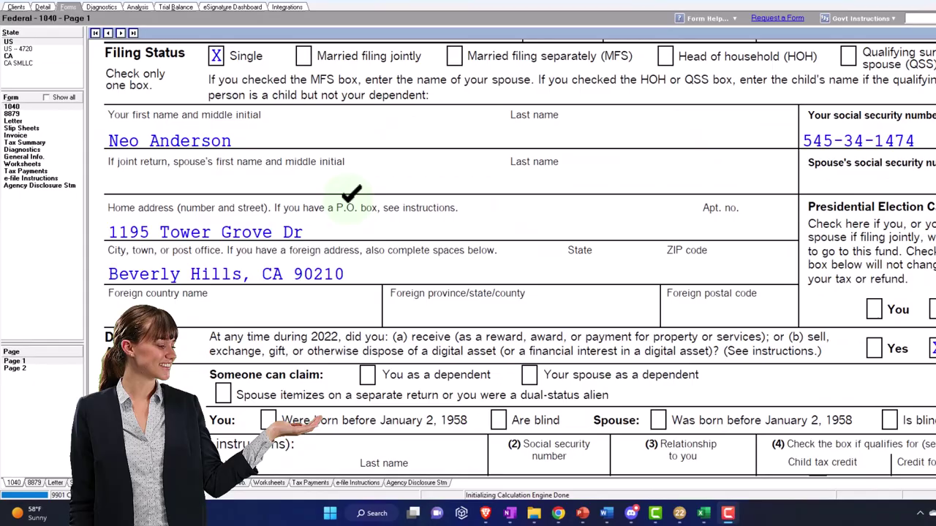
- Review page 1 of Form 1040 from the filing status through the income lines down to taxable income
{"action": "scroll", "coordinate": [351, 198], "scroll_direction": "down", "scroll_amount": 8}
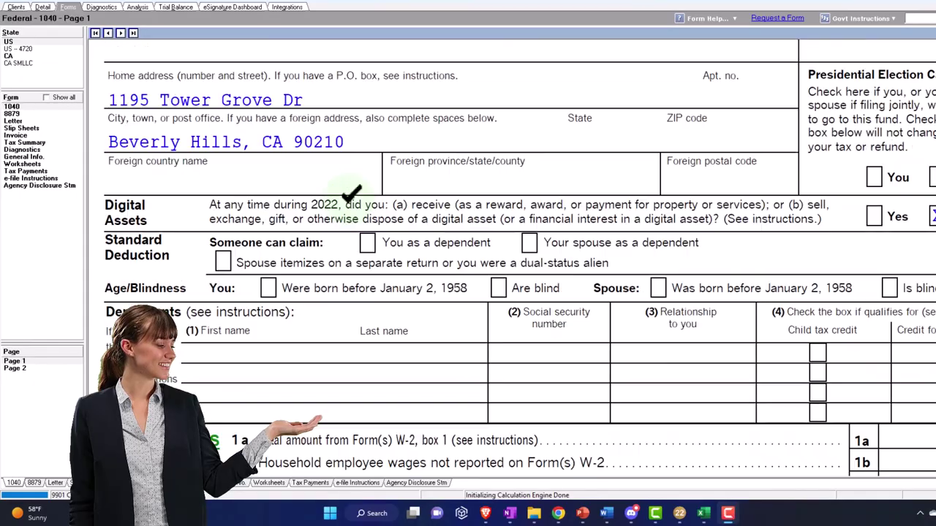
{"action": "scroll", "coordinate": [362, 219], "scroll_direction": "down", "scroll_amount": 2}
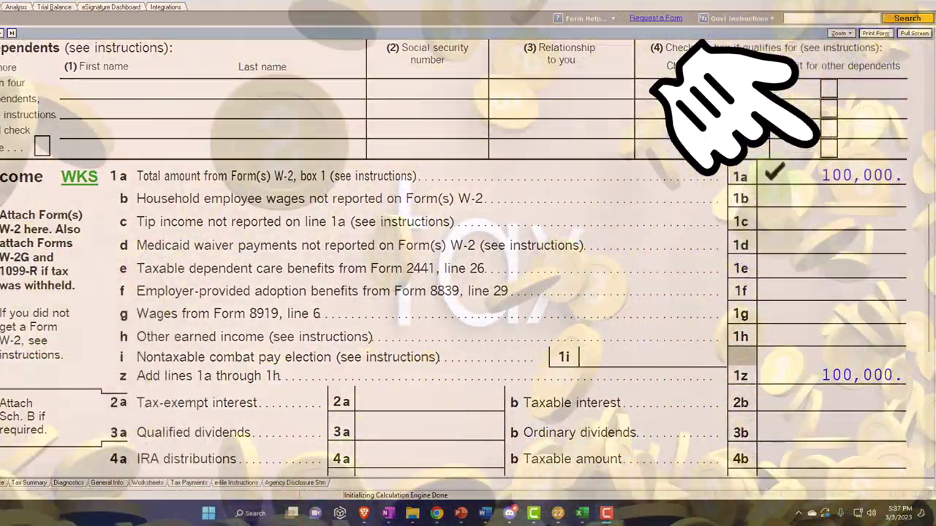
{"action": "scroll", "coordinate": [756, 146], "scroll_direction": "down", "scroll_amount": 9}
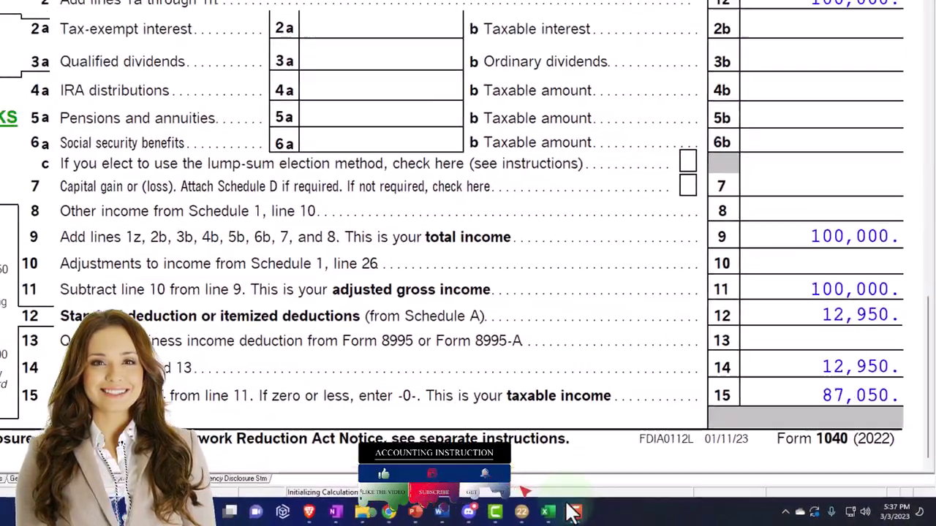
- Switch to the Excel tax formula worksheet and examine its standard deduction, taxable income, and tax before credits and other taxes
{"action": "left_click", "coordinate": [491, 510]}
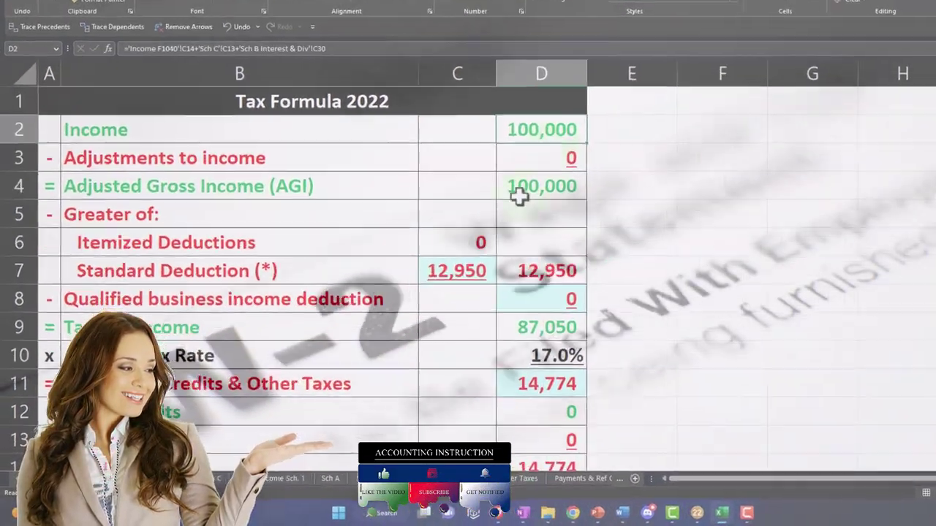
{"action": "left_click", "coordinate": [398, 305]}
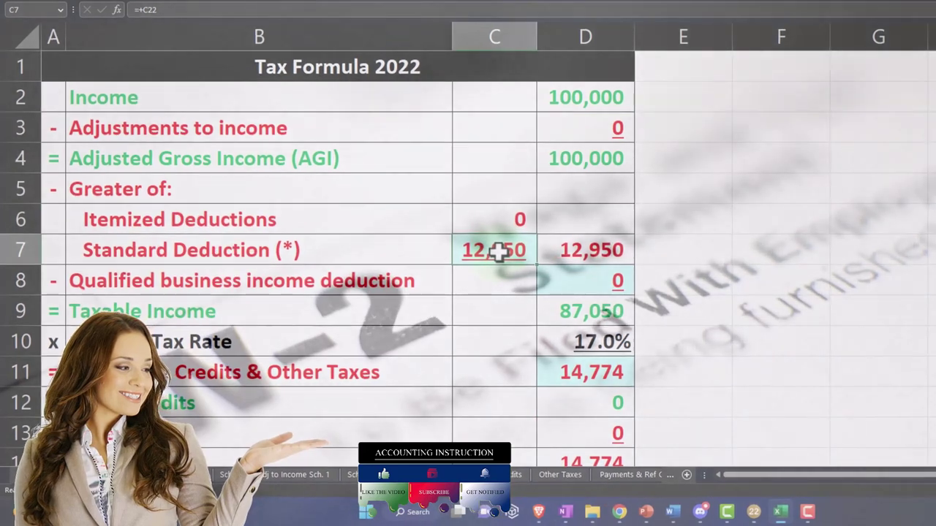
{"action": "left_click", "coordinate": [547, 310]}
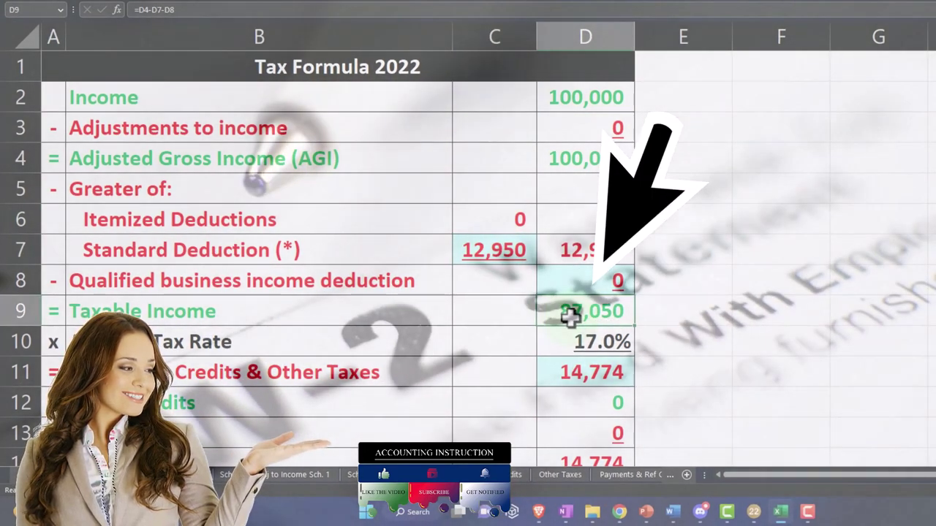
{"action": "left_click", "coordinate": [570, 371]}
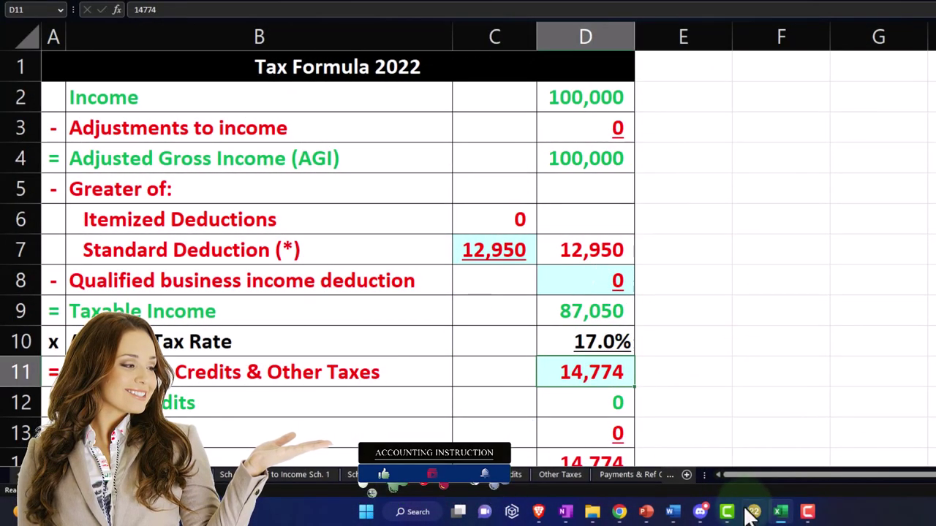
- Switch to Lacerte and examine the tax, credits and payments lines on page 2 of Form 1040
{"action": "left_click", "coordinate": [781, 514]}
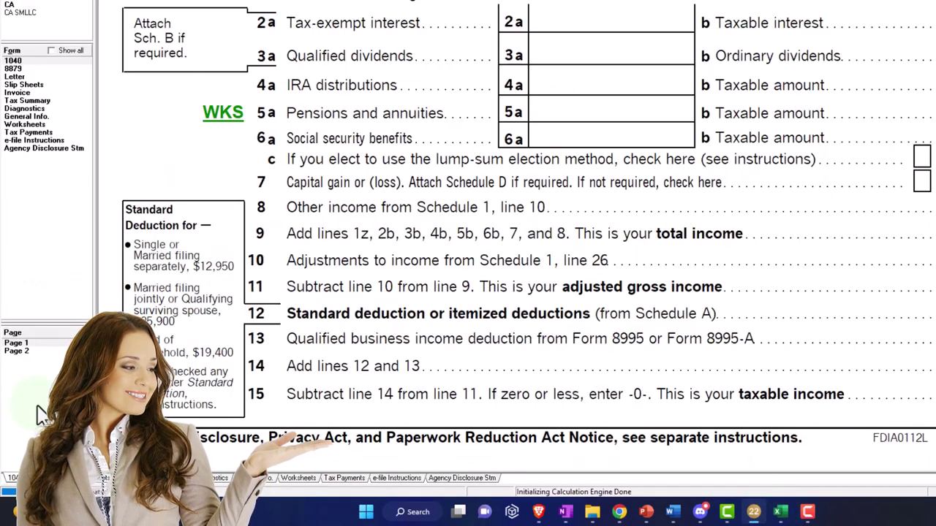
{"action": "left_click", "coordinate": [26, 352]}
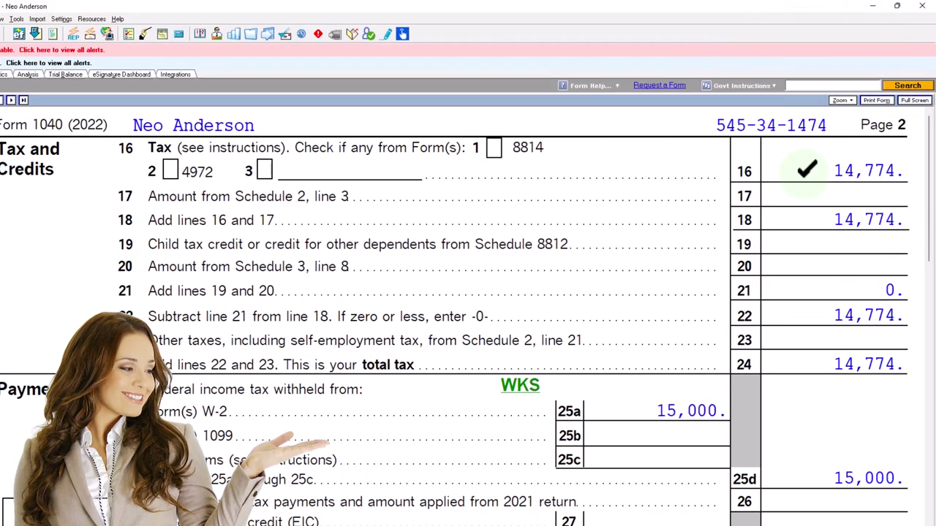
{"action": "scroll", "coordinate": [699, 406], "scroll_direction": "down", "scroll_amount": 5}
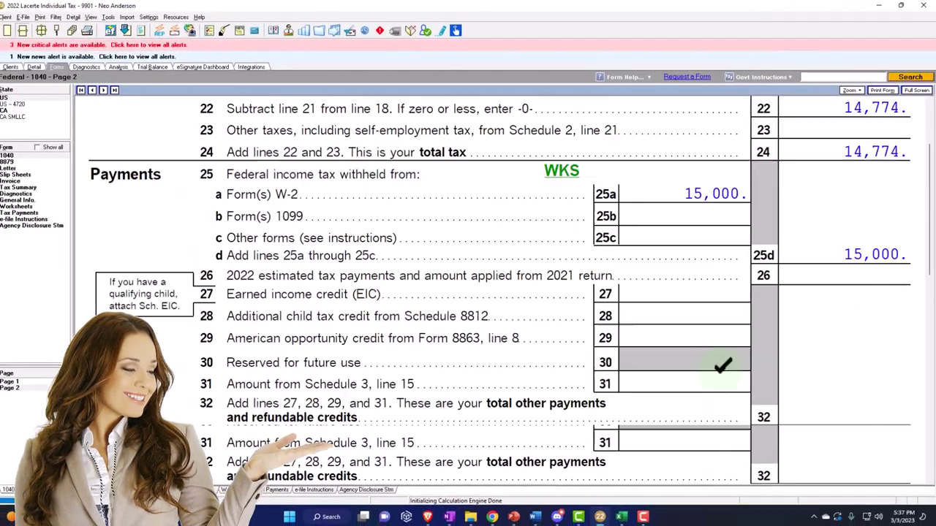
- Check the payments and refund rows of the tax formula worksheet in Excel, and return to Lacerte
{"action": "left_click", "coordinate": [622, 515]}
{"action": "scroll", "coordinate": [567, 401], "scroll_direction": "down", "scroll_amount": 2}
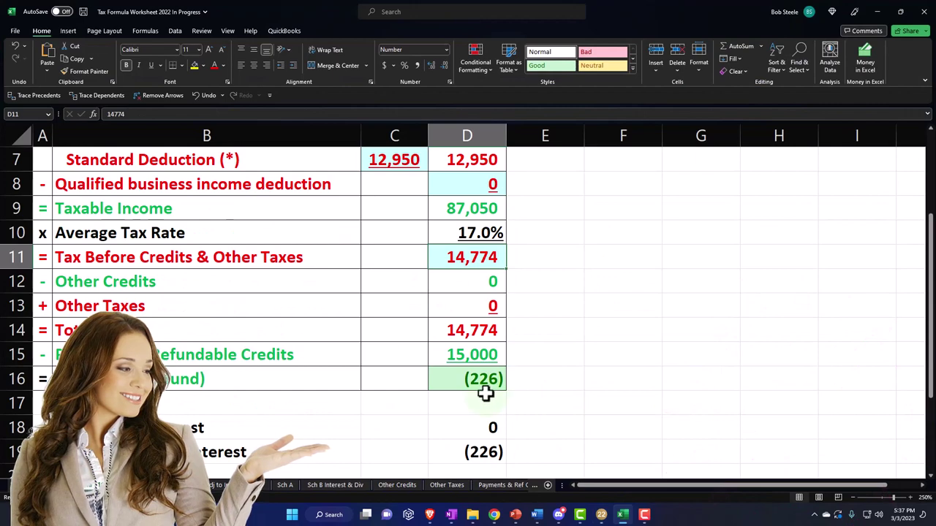
{"action": "left_click", "coordinate": [622, 515]}
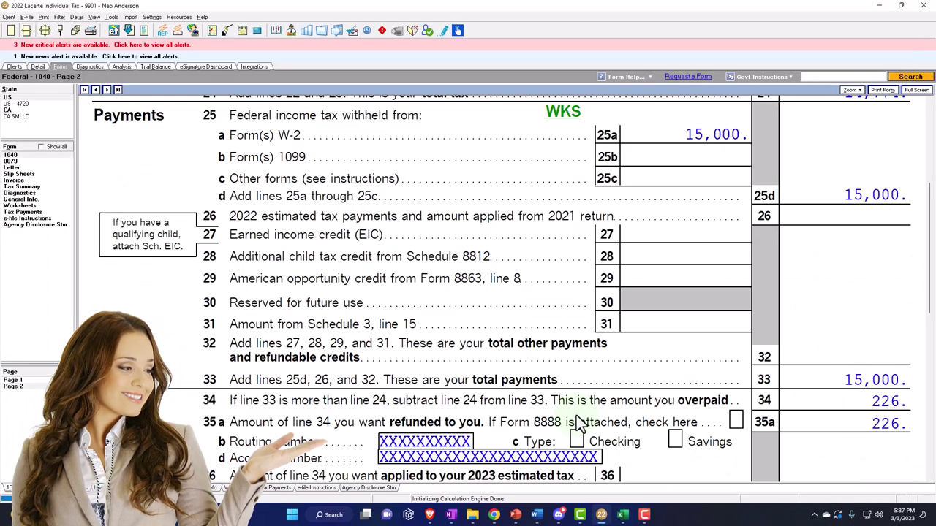
- Return to page 1 of Form 1040 and examine the income section, especially the IRA distributions and pensions and annuities lines
{"action": "left_click", "coordinate": [43, 381]}
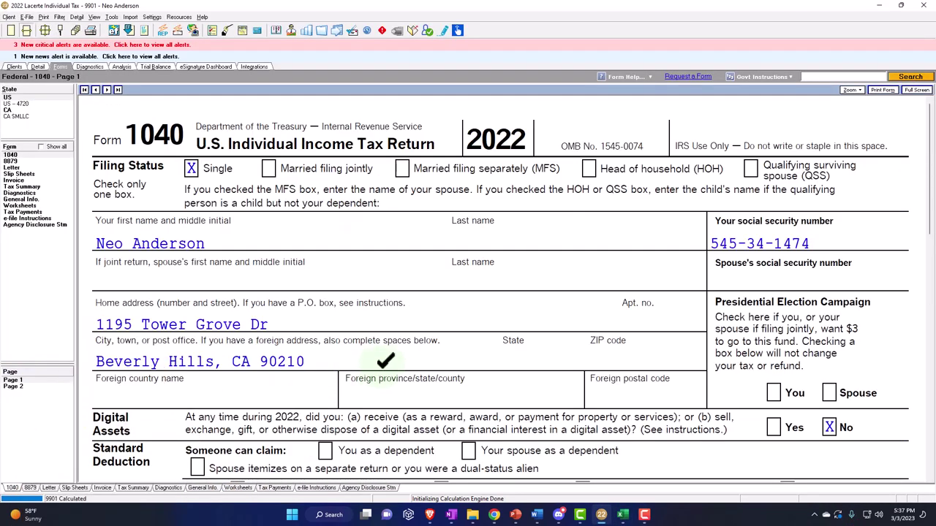
{"action": "scroll", "coordinate": [385, 359], "scroll_direction": "down", "scroll_amount": 10}
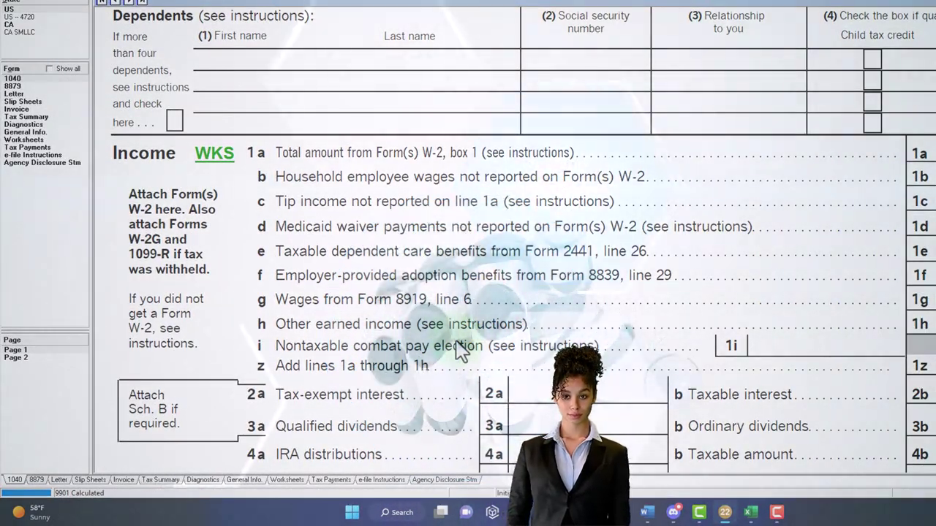
{"action": "scroll", "coordinate": [459, 349], "scroll_direction": "down", "scroll_amount": 3}
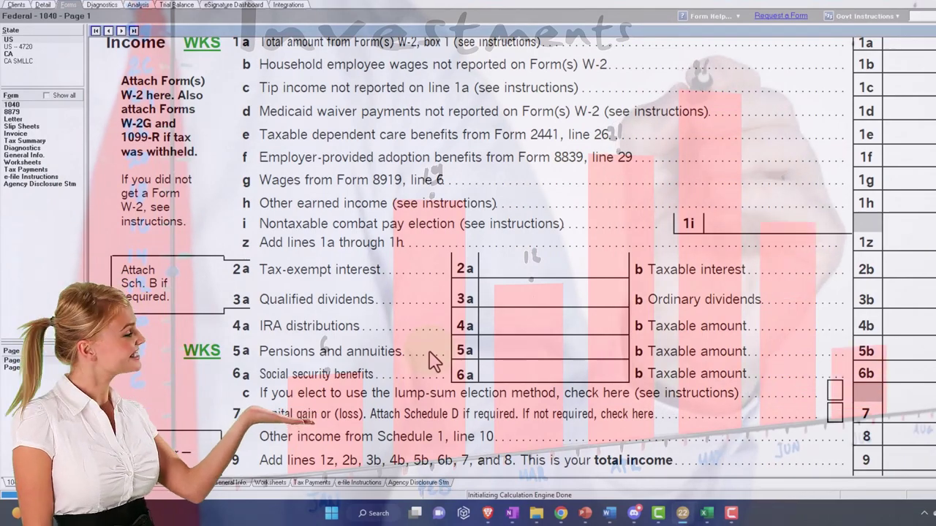
{"action": "left_click", "coordinate": [433, 358]}
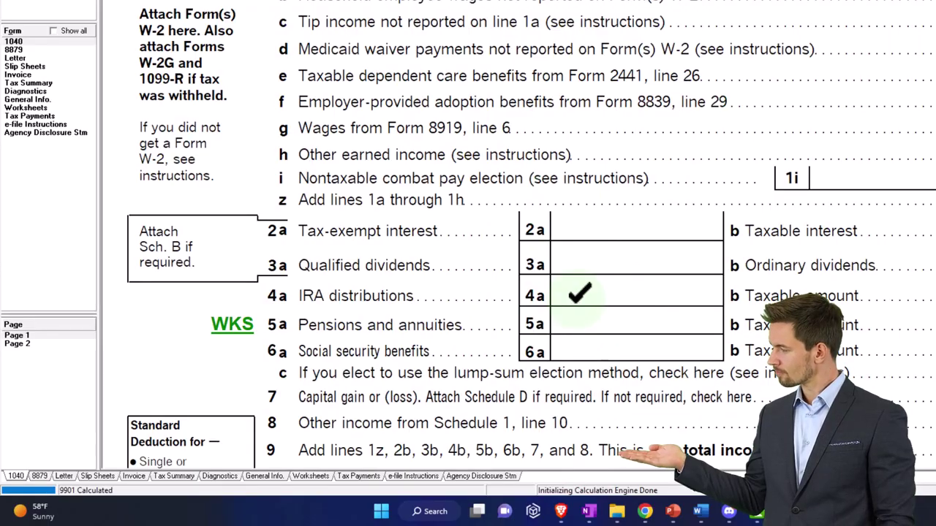
{"action": "scroll", "coordinate": [527, 234], "scroll_direction": "up", "scroll_amount": 2}
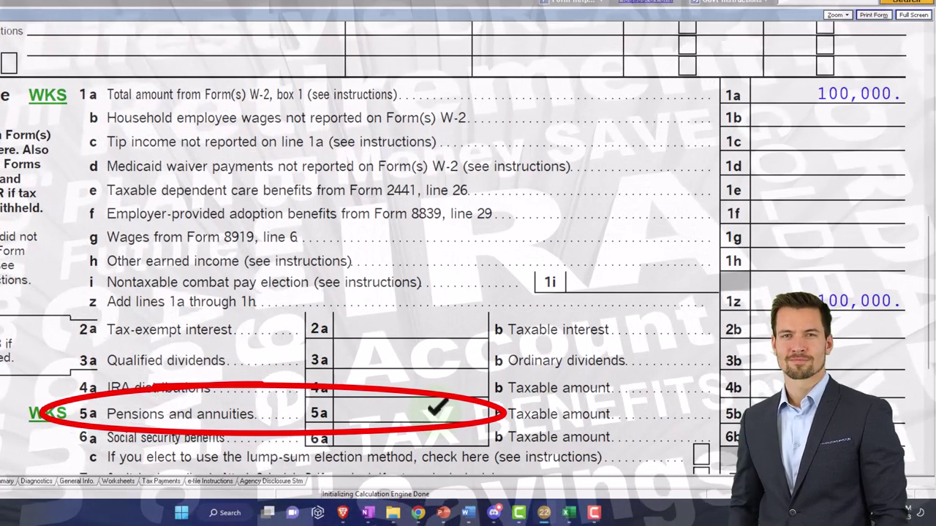
{"action": "left_click", "coordinate": [306, 372]}
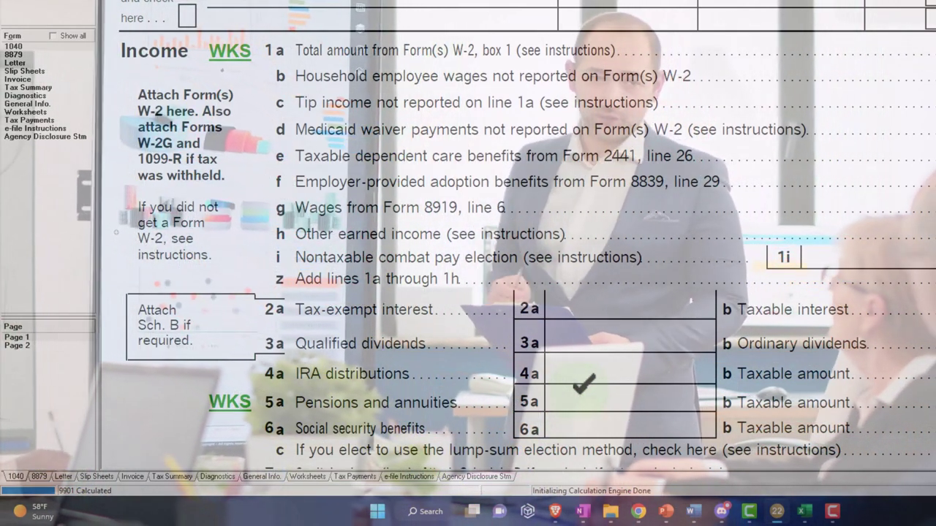
{"action": "left_click", "coordinate": [559, 319]}
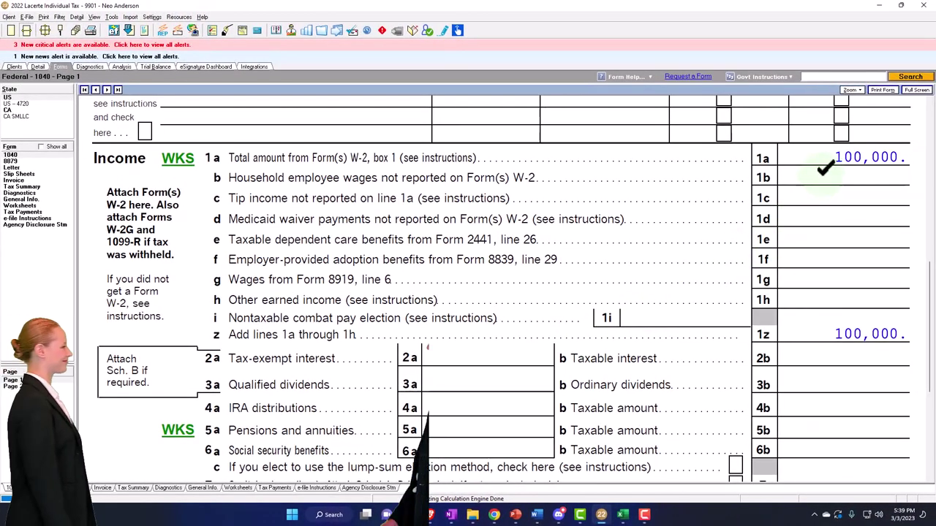
- Review the taxpayer information, digital assets and age/blindness sections of Form 1040 page 1
{"action": "scroll", "coordinate": [824, 173], "scroll_direction": "up", "scroll_amount": 5}
{"action": "scroll", "coordinate": [823, 175], "scroll_direction": "up", "scroll_amount": 3}
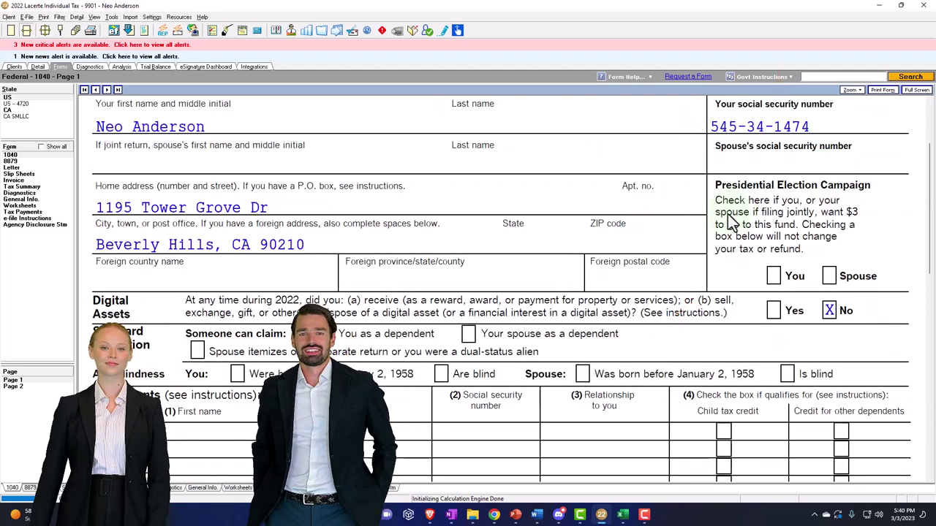
{"action": "scroll", "coordinate": [727, 213], "scroll_direction": "up", "scroll_amount": 1}
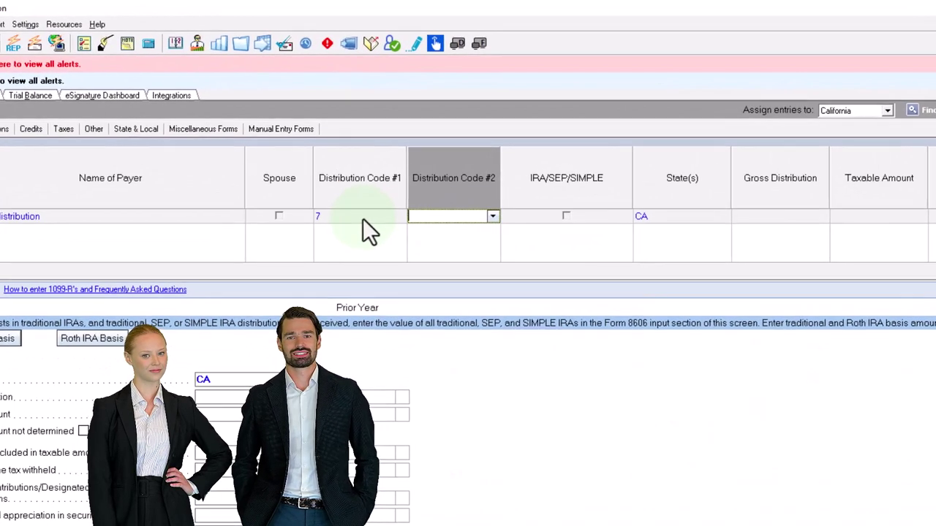
- Select 7 - Normal distribution as Distribution Code #1 for the IRA distribution payer in the pensions input
{"action": "left_click", "coordinate": [377, 177]}
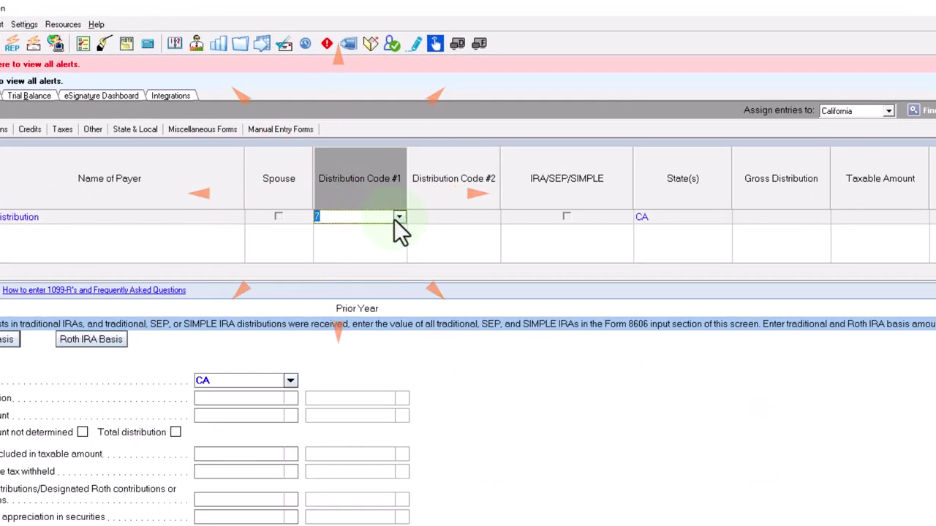
{"action": "left_click", "coordinate": [399, 217]}
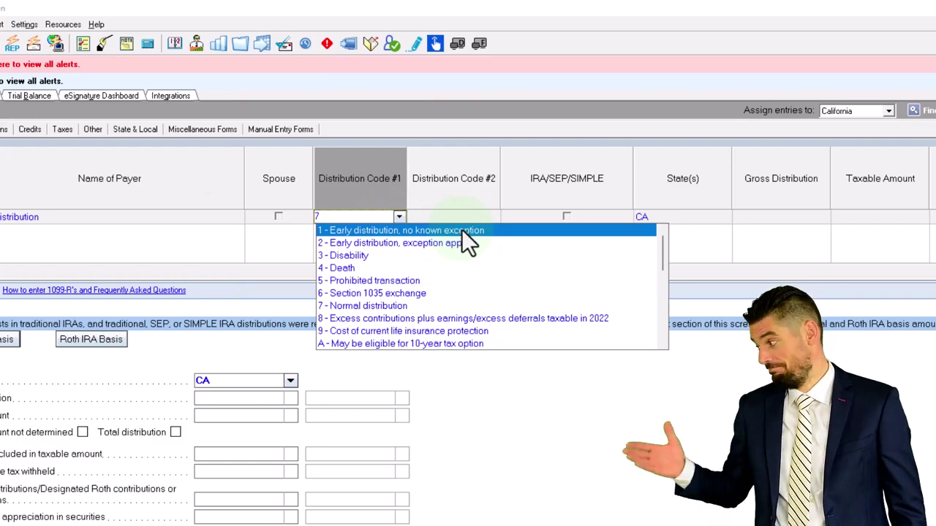
{"action": "left_click", "coordinate": [454, 306]}
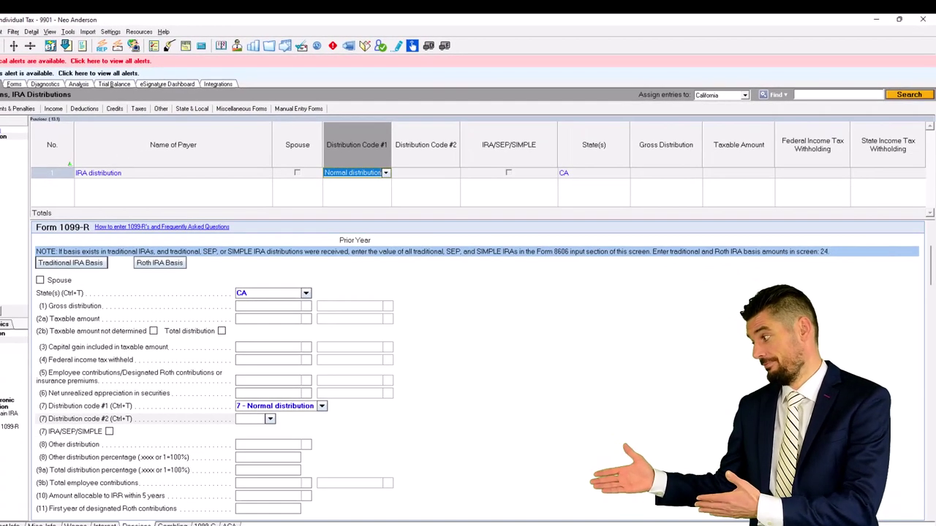
- Switch to the PowerPoint presentation and examine the Form 1099-R box 7 distribution codes on the recipient instructions slide
{"action": "key", "text": "alt+Tab"}
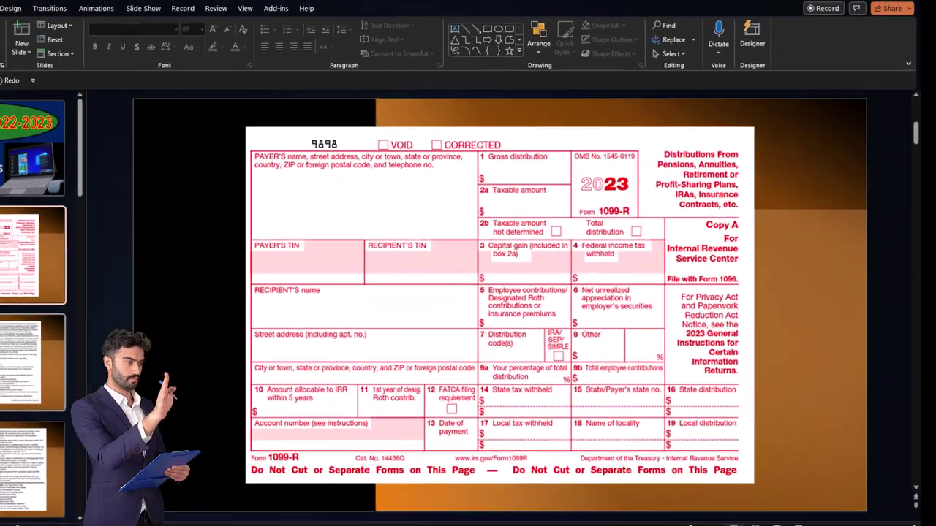
{"action": "left_click", "coordinate": [86, 360]}
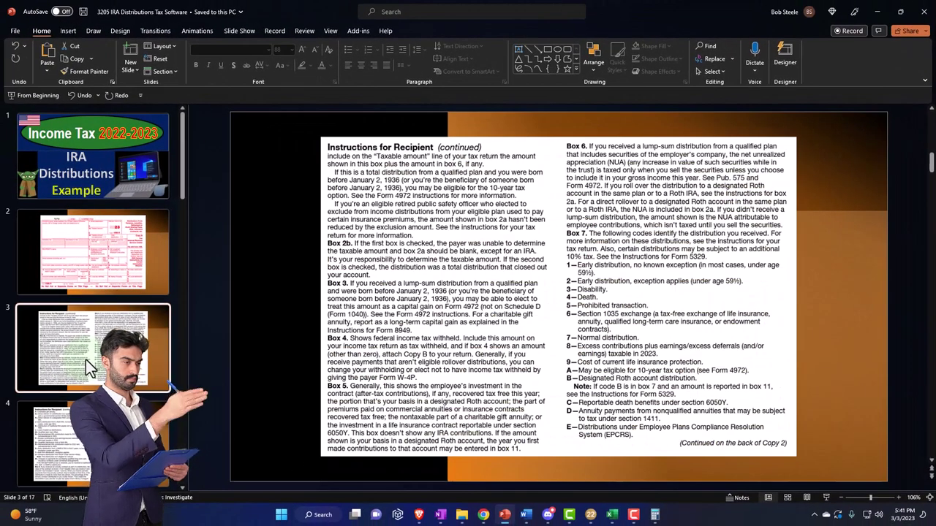
{"action": "left_click", "coordinate": [89, 272]}
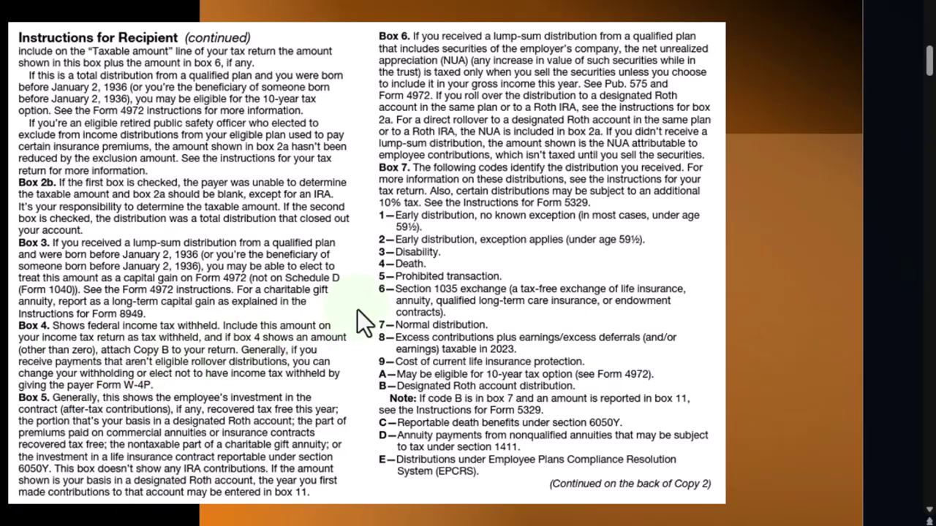
{"action": "left_click", "coordinate": [416, 269]}
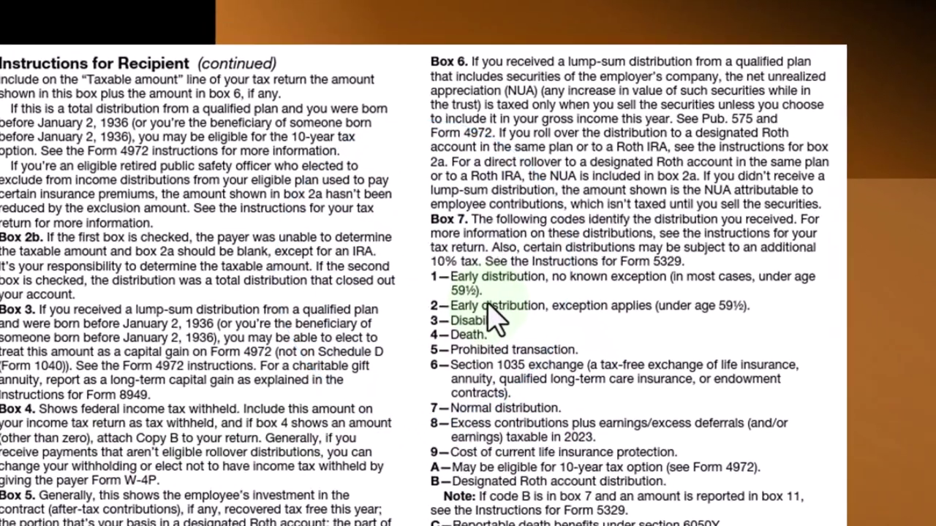
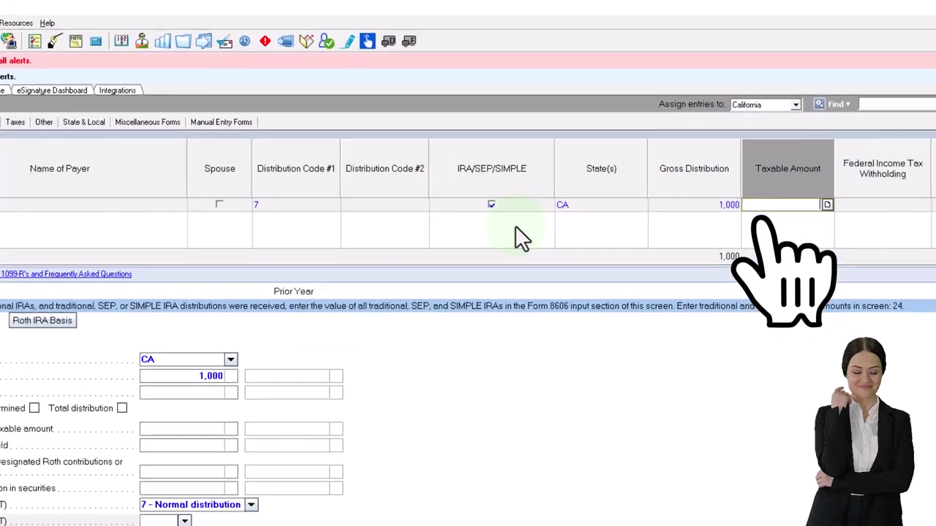
- Set the taxable amount of the IRA distribution to 1,000
{"action": "type", "text": "1000"}
{"action": "key", "text": "Tab"}
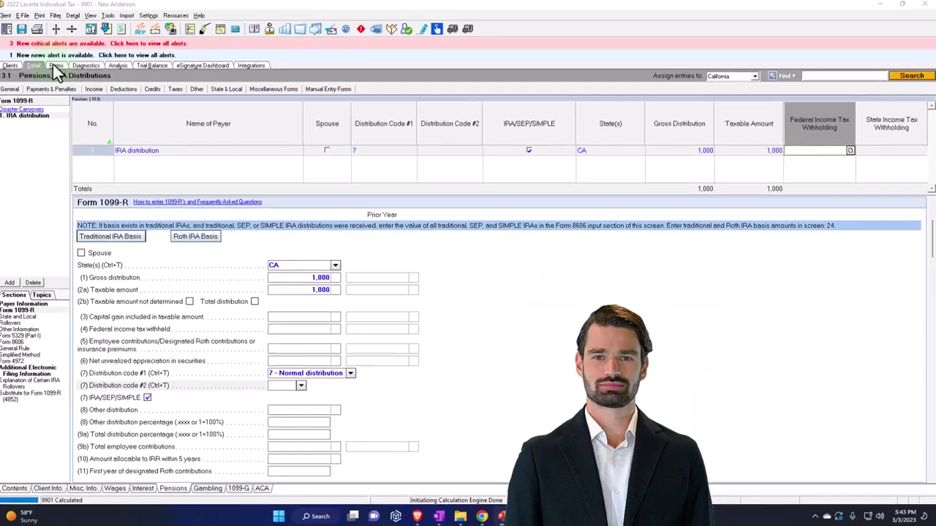
- Check the IRA distribution lines on page 1 of Form 1040-SR, and open the regular Form 1040 instead
{"action": "scroll", "coordinate": [441, 317], "scroll_direction": "down", "scroll_amount": 10}
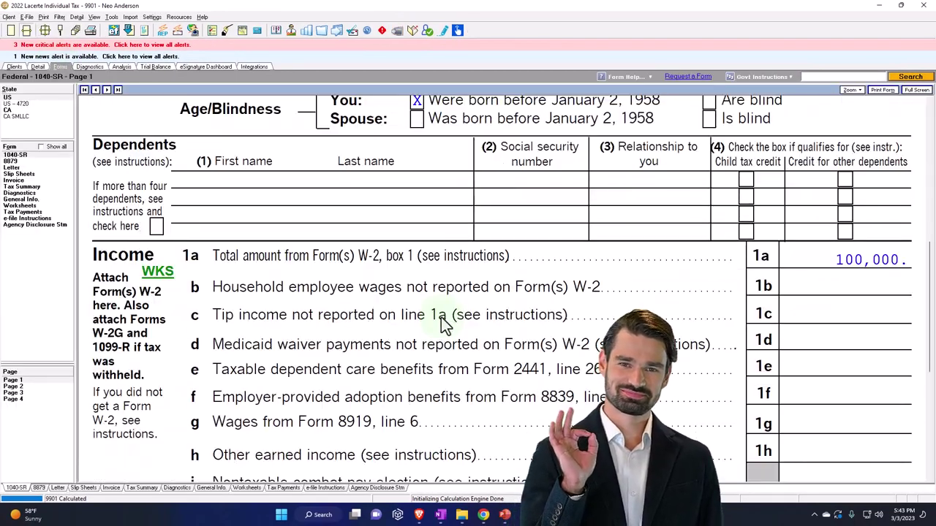
{"action": "scroll", "coordinate": [441, 317], "scroll_direction": "down", "scroll_amount": 6}
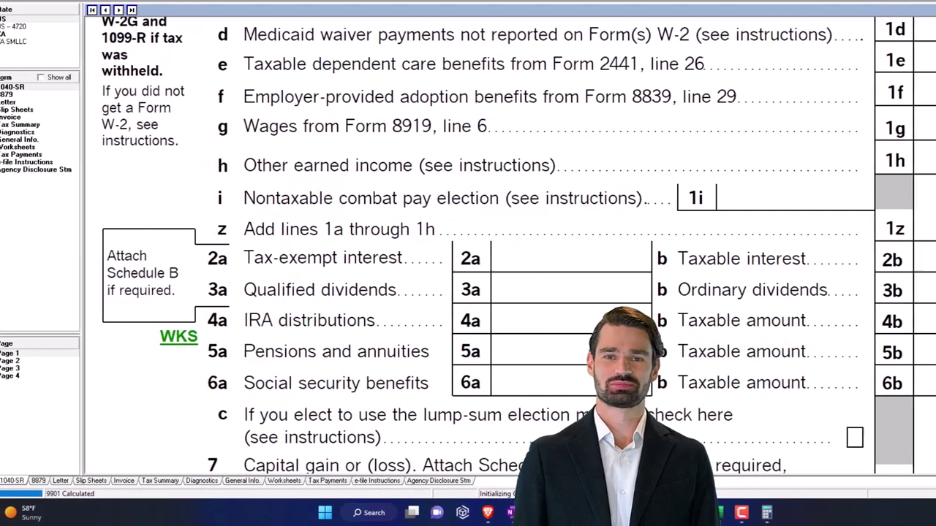
{"action": "scroll", "coordinate": [845, 353], "scroll_direction": "down", "scroll_amount": 3}
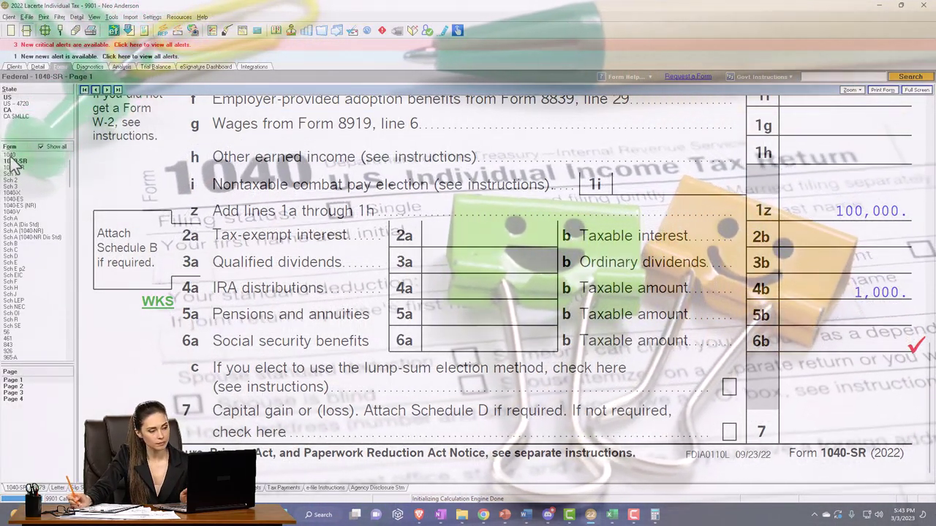
{"action": "left_click", "coordinate": [12, 155]}
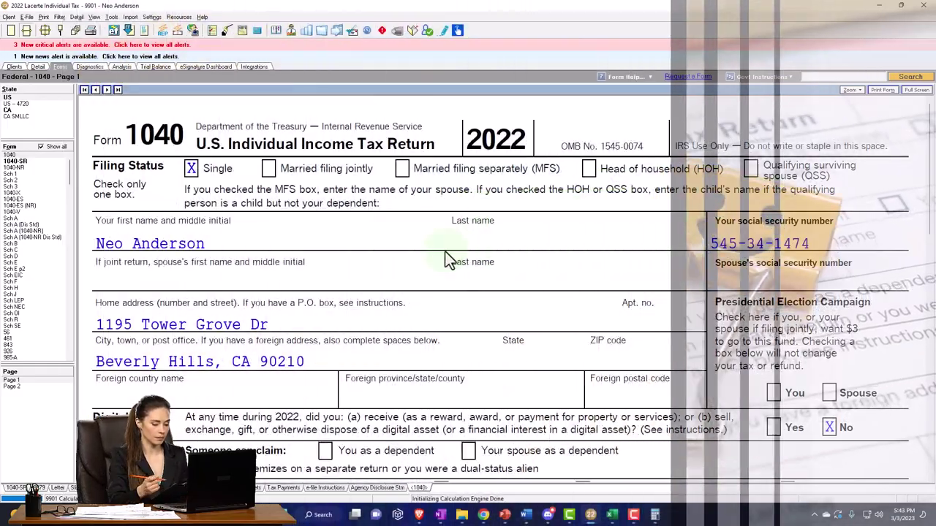
- Examine page 1 of Form 1040, from the age checkbox through the IRA distributions, standard deduction and taxable income lines
{"action": "left_click", "coordinate": [431, 243]}
{"action": "scroll", "coordinate": [449, 259], "scroll_direction": "down", "scroll_amount": 2}
{"action": "scroll", "coordinate": [499, 305], "scroll_direction": "down", "scroll_amount": 2}
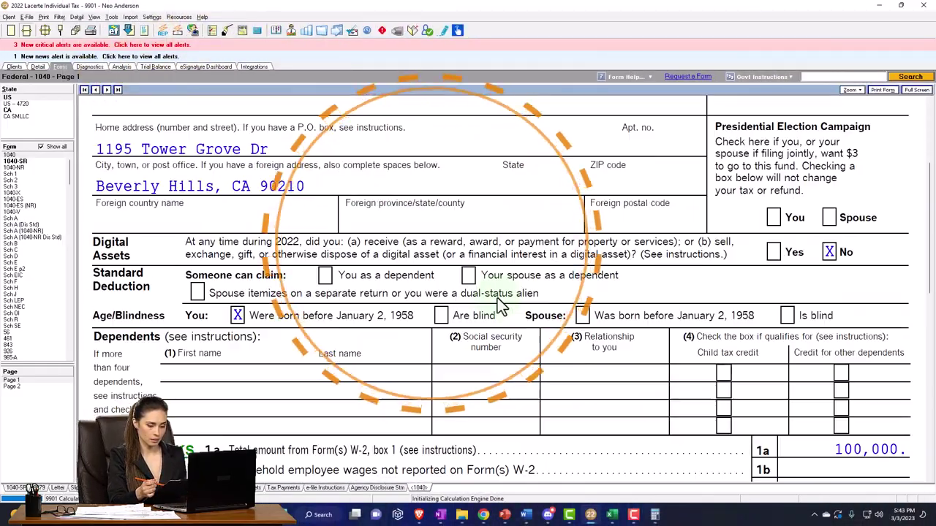
{"action": "scroll", "coordinate": [500, 305], "scroll_direction": "down", "scroll_amount": 2}
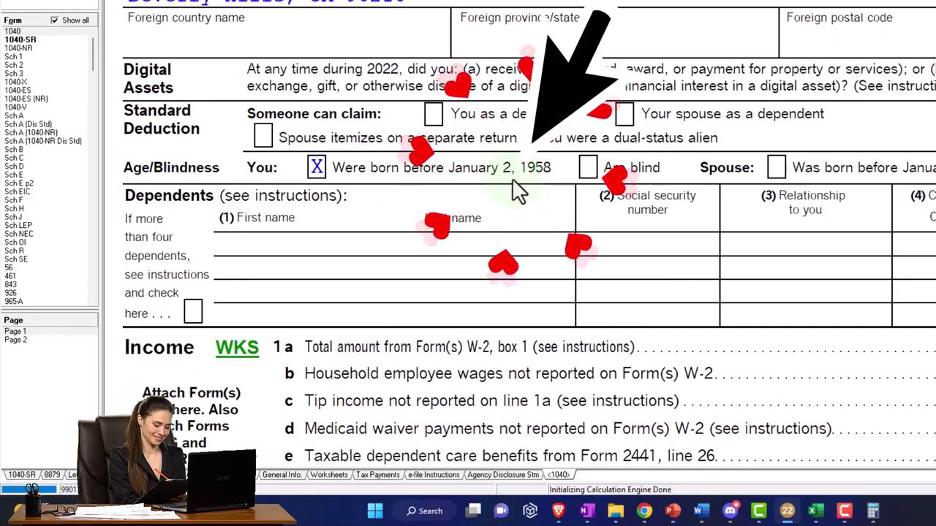
{"action": "scroll", "coordinate": [516, 195], "scroll_direction": "down", "scroll_amount": 3}
{"action": "scroll", "coordinate": [876, 324], "scroll_direction": "down", "scroll_amount": 3}
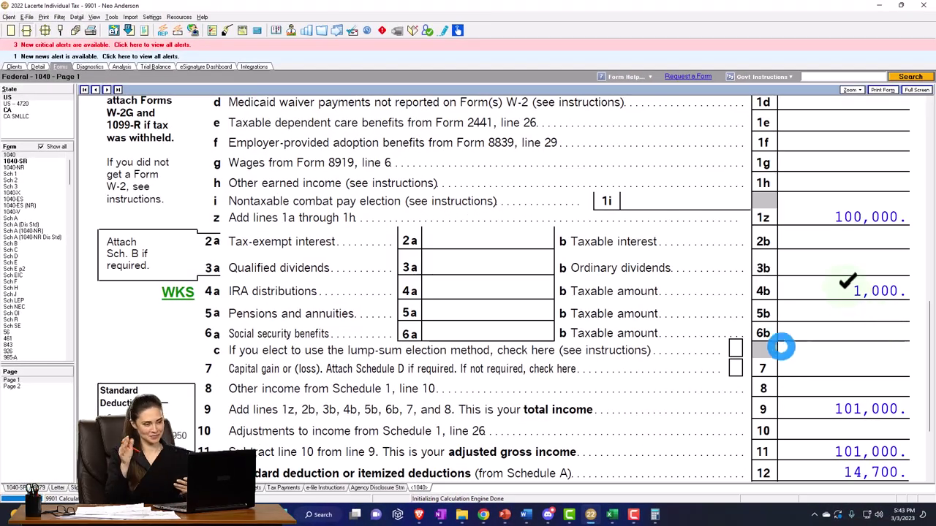
{"action": "scroll", "coordinate": [849, 293], "scroll_direction": "down", "scroll_amount": 2}
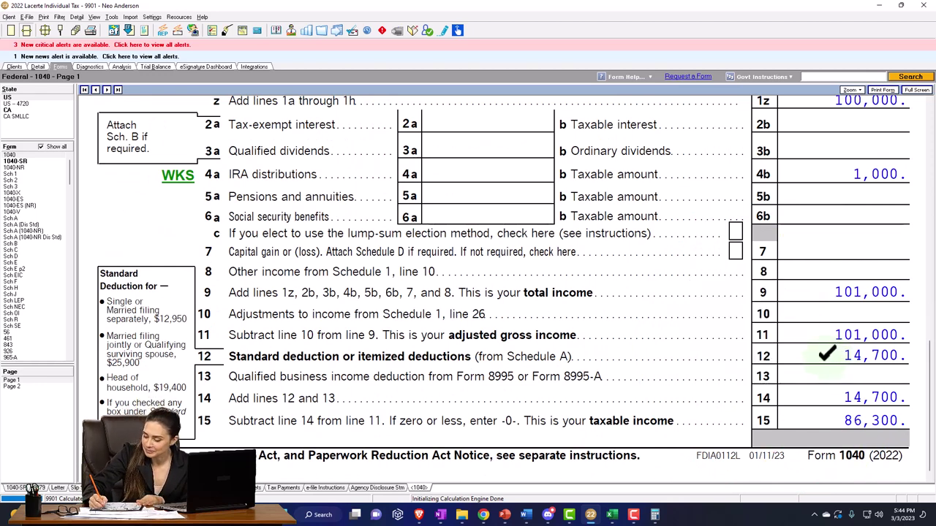
{"action": "scroll", "coordinate": [826, 366], "scroll_direction": "down", "scroll_amount": 1}
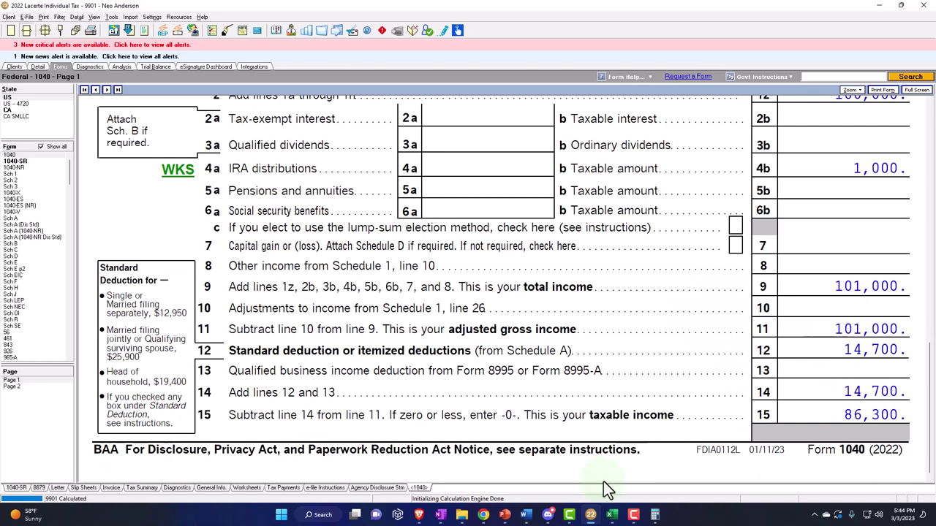
- Switch to the Excel tax formula worksheet and inspect the formula behind the Income amount in D2
{"action": "left_click", "coordinate": [612, 515]}
{"action": "scroll", "coordinate": [356, 329], "scroll_direction": "up", "scroll_amount": 2}
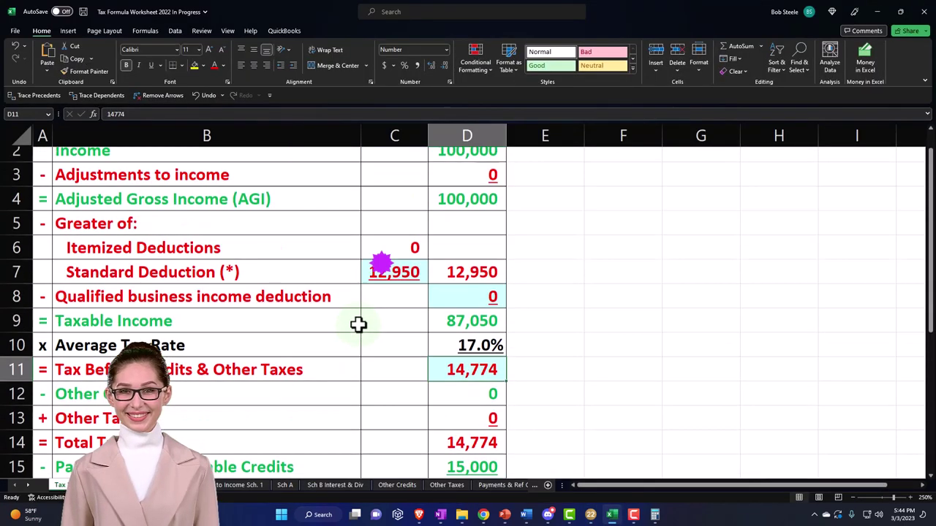
{"action": "left_click", "coordinate": [437, 183]}
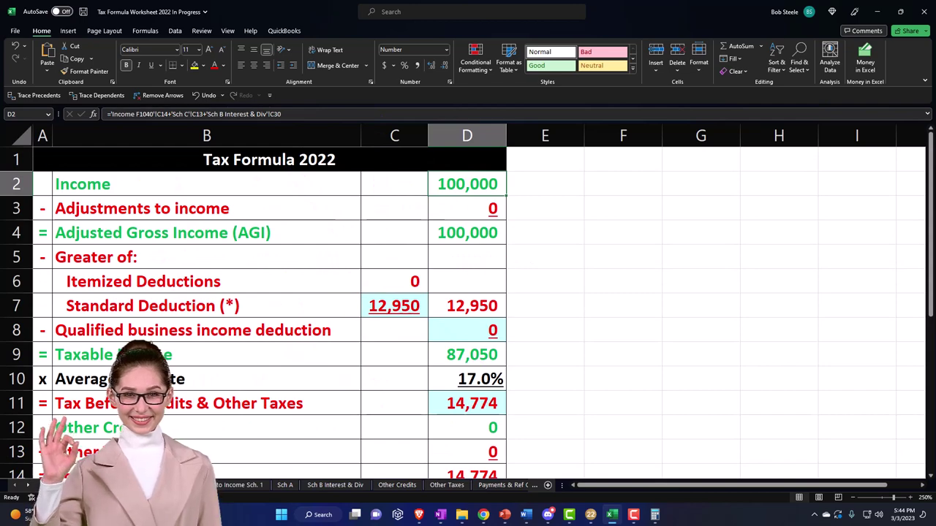
- Enter the heading IRA Distribution in cell A16 of the Income F1040 sheet, below Total Income Form 1040
{"action": "key", "text": "ctrl+Page_Up"}
{"action": "scroll", "coordinate": [167, 419], "scroll_direction": "down", "scroll_amount": 2}
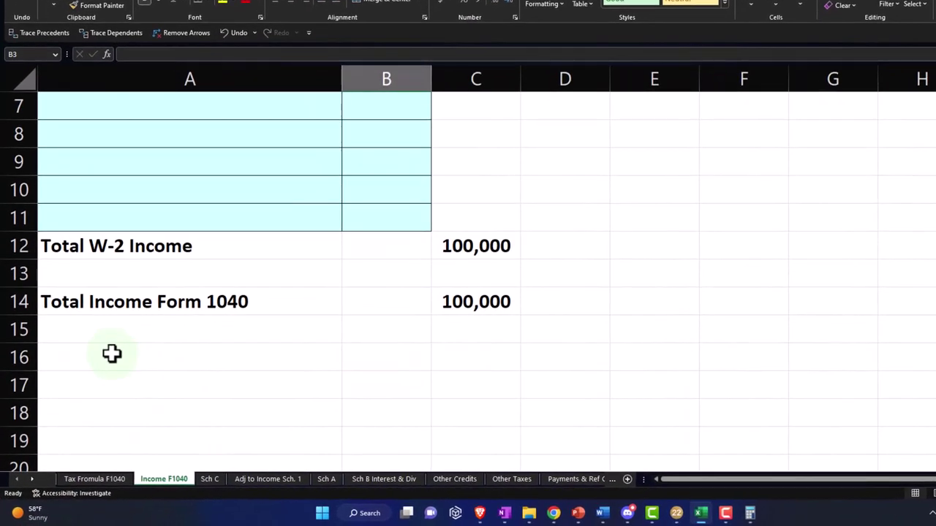
{"action": "left_click", "coordinate": [99, 387]}
{"action": "type", "text": "IRA "}
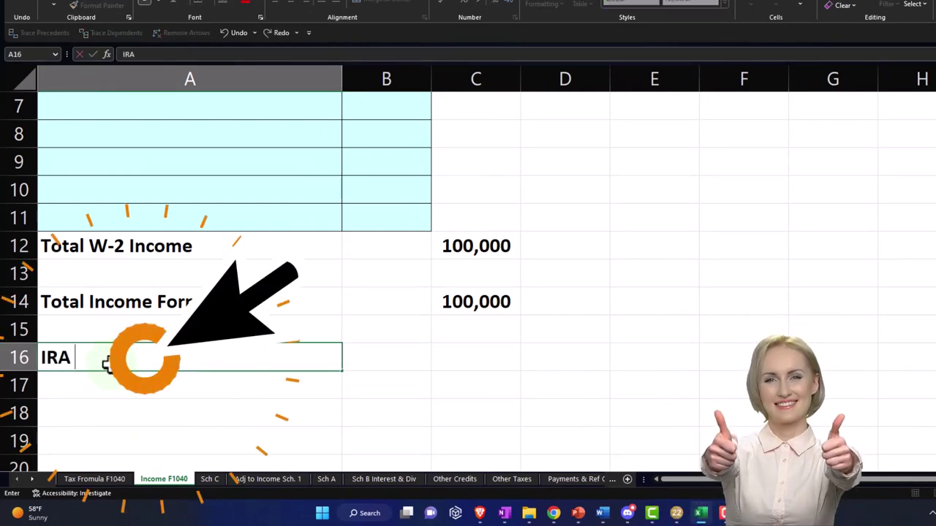
{"action": "type", "text": "Distribution"}
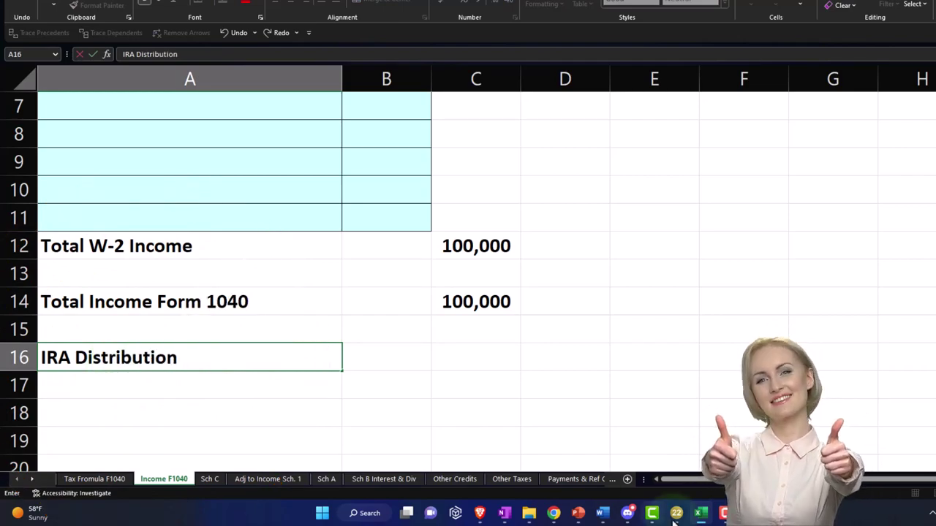
{"action": "left_click", "coordinate": [676, 516]}
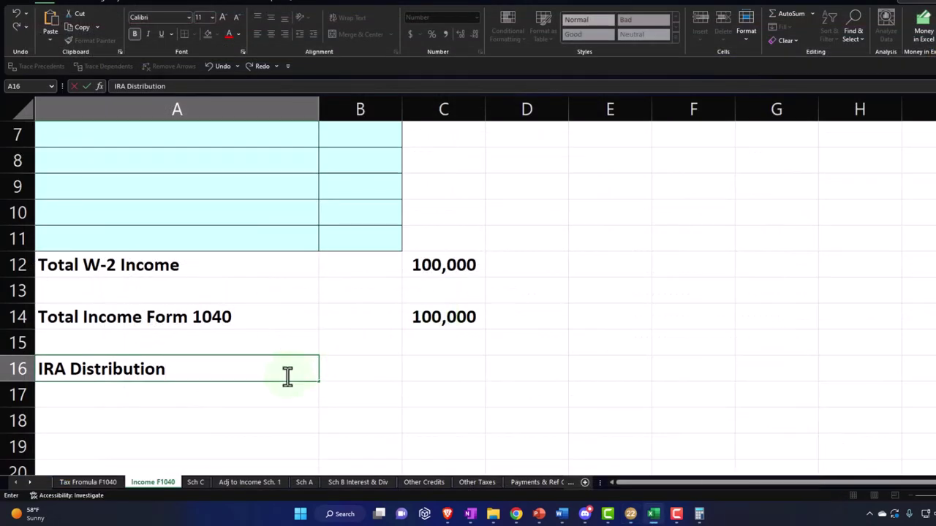
{"action": "left_click", "coordinate": [173, 400]}
- Format the IRA Distribution heading cells A16:B16 with a black fill and white font
{"action": "left_click_drag", "start_coordinate": [314, 363], "coordinate": [330, 364]}
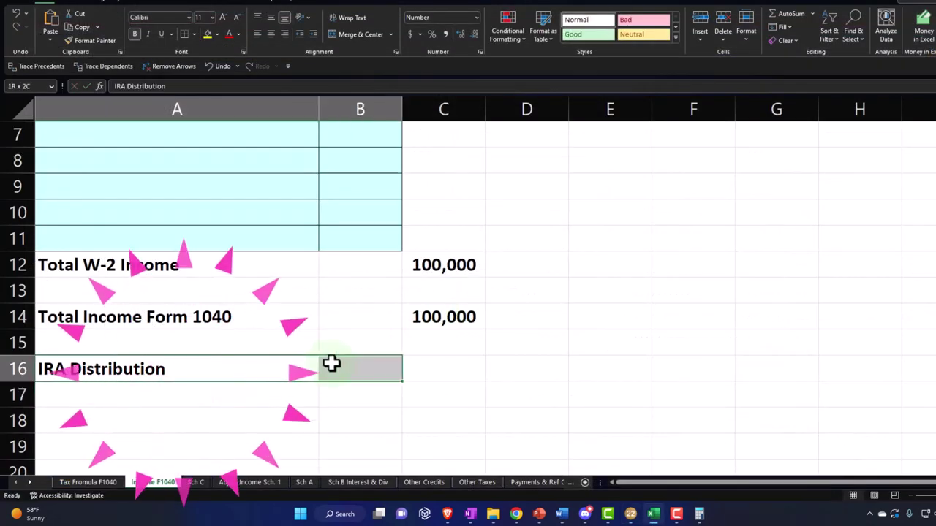
{"action": "left_click", "coordinate": [217, 34]}
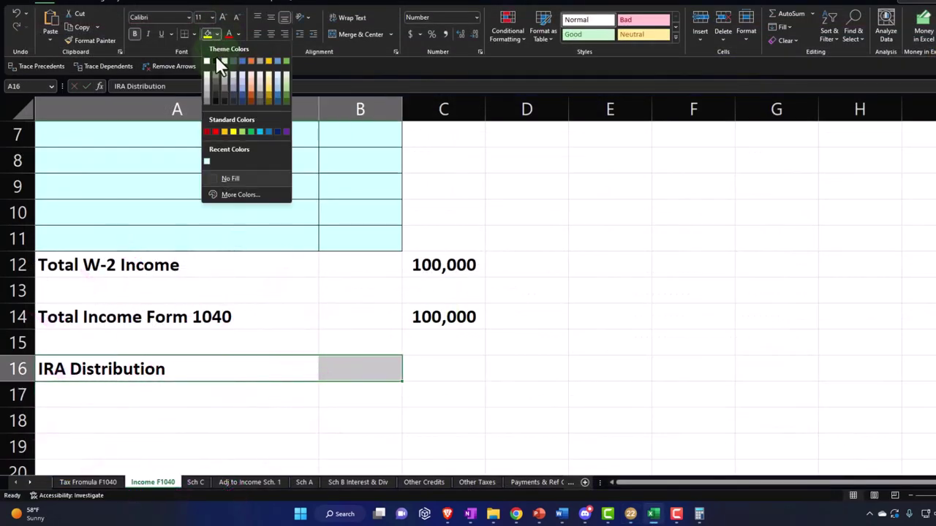
{"action": "left_click", "coordinate": [215, 60]}
{"action": "left_click", "coordinate": [238, 34]}
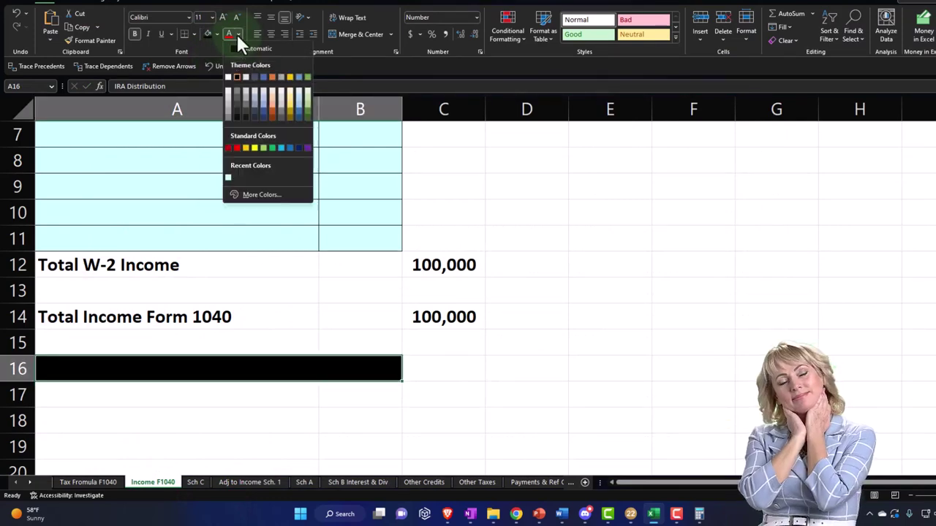
{"action": "left_click", "coordinate": [231, 80]}
- Give the input cells A17:B26 under the IRA Distribution heading the recent light blue fill and all borders
{"action": "scroll", "coordinate": [167, 275], "scroll_direction": "down", "scroll_amount": 2}
{"action": "left_click_drag", "start_coordinate": [168, 252], "coordinate": [323, 395]}
{"action": "left_click_drag", "start_coordinate": [359, 435], "coordinate": [367, 515]}
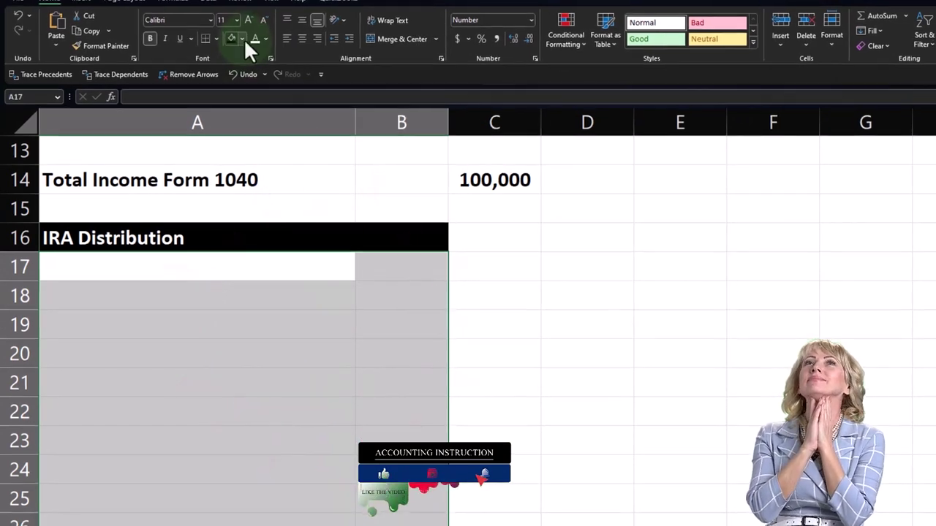
{"action": "left_click", "coordinate": [241, 38]}
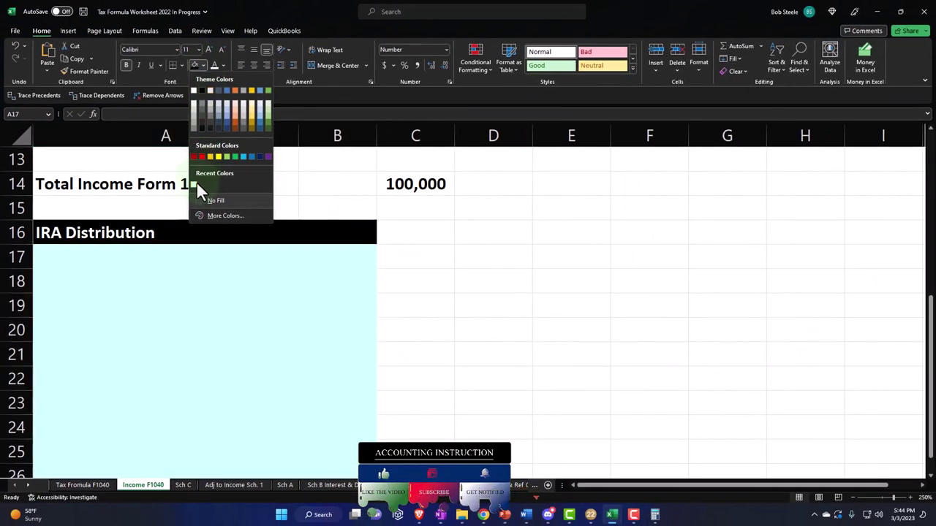
{"action": "left_click", "coordinate": [196, 181]}
{"action": "left_click", "coordinate": [182, 65]}
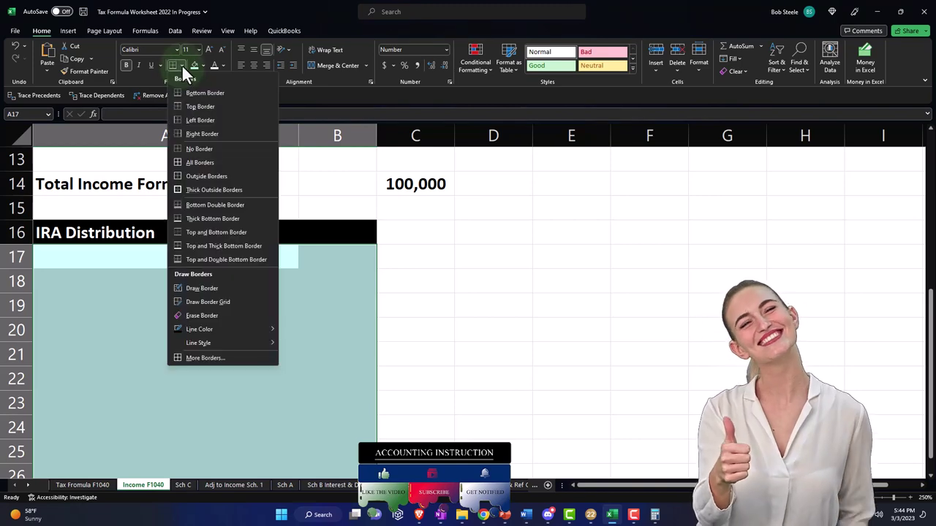
{"action": "left_click", "coordinate": [185, 161]}
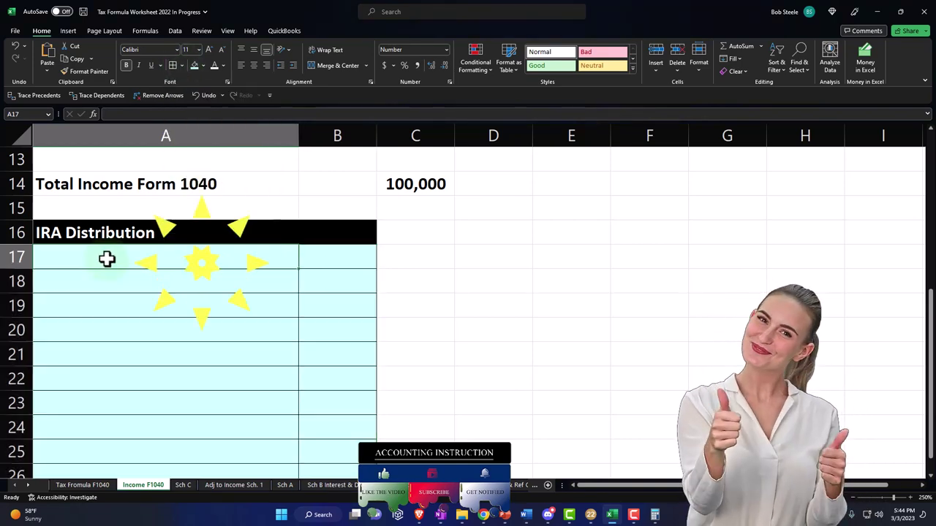
- Enter IRA 1 with an amount of 1,000 in the first row of the IRA Distribution table
{"action": "type", "text": "DI"}
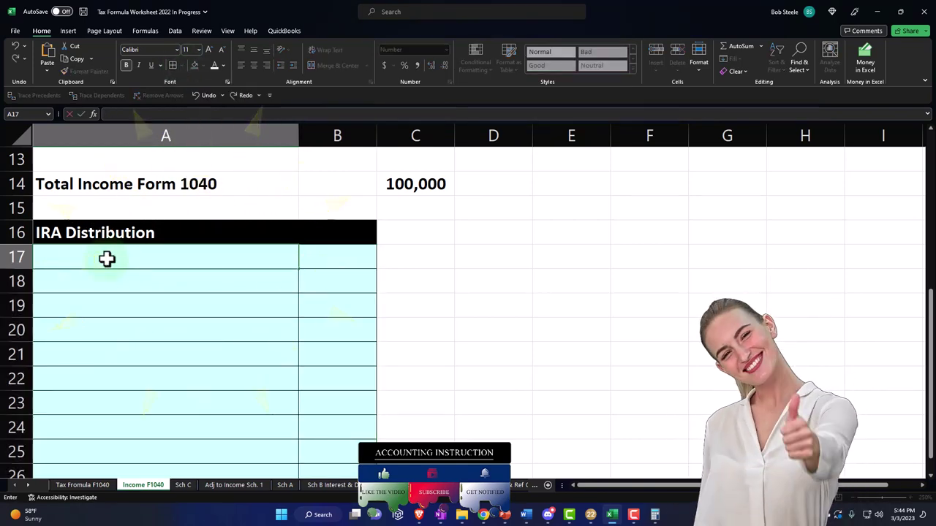
{"action": "type", "text": "RA 1"}
{"action": "key", "text": "Tab"}
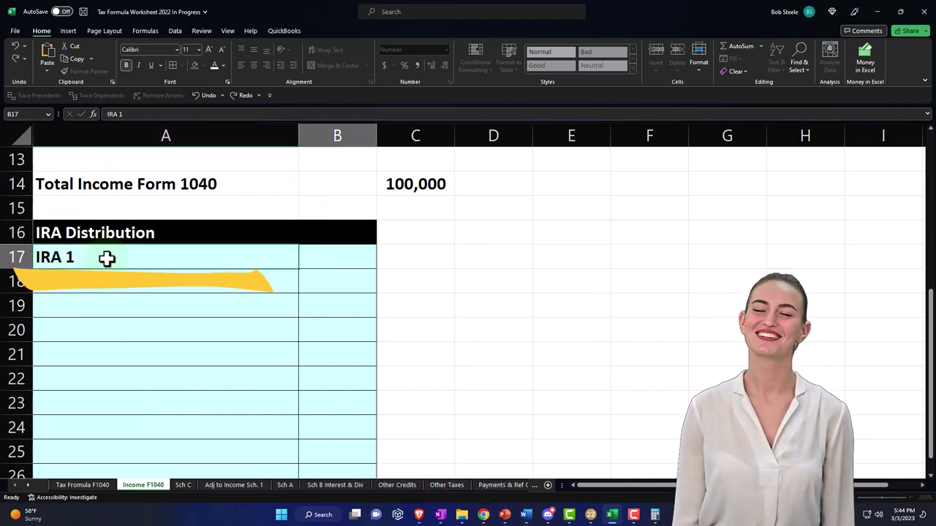
{"action": "type", "text": "1000"}
{"action": "key", "text": "Return"}
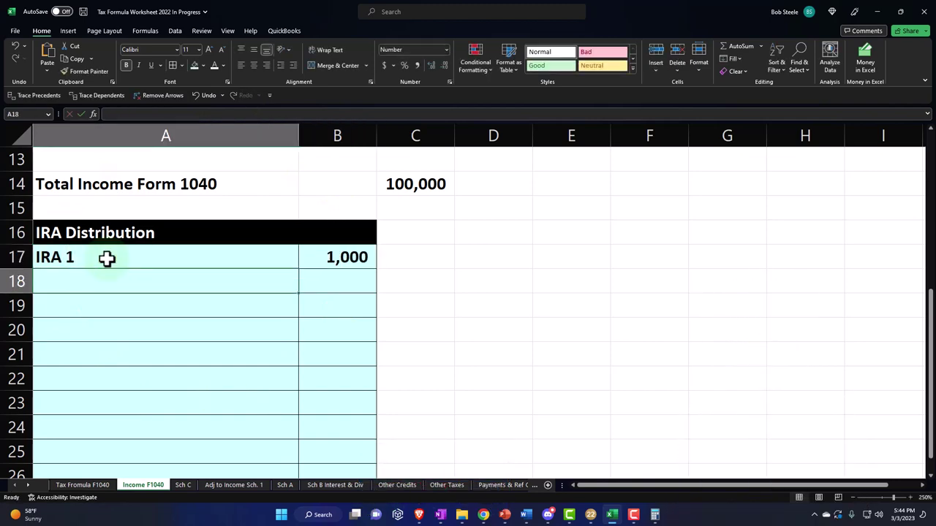
- Enter the label Total IRA distribution in cell A27 below the table
{"action": "scroll", "coordinate": [119, 307], "scroll_direction": "down", "scroll_amount": 2}
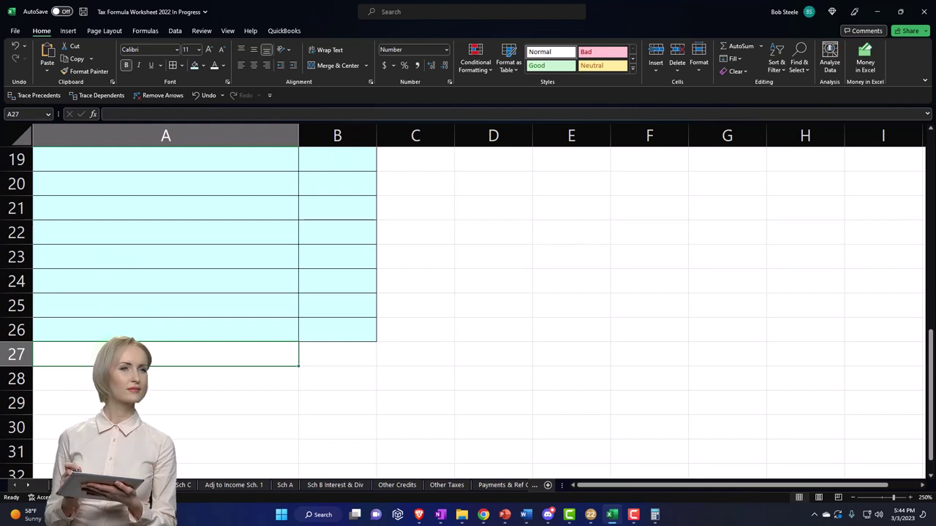
{"action": "type", "text": "Tital"}
{"action": "key", "text": "BackSpace"}
{"action": "key", "text": "BackSpace"}
{"action": "key", "text": "BackSpace"}
{"action": "key", "text": "BackSpace"}
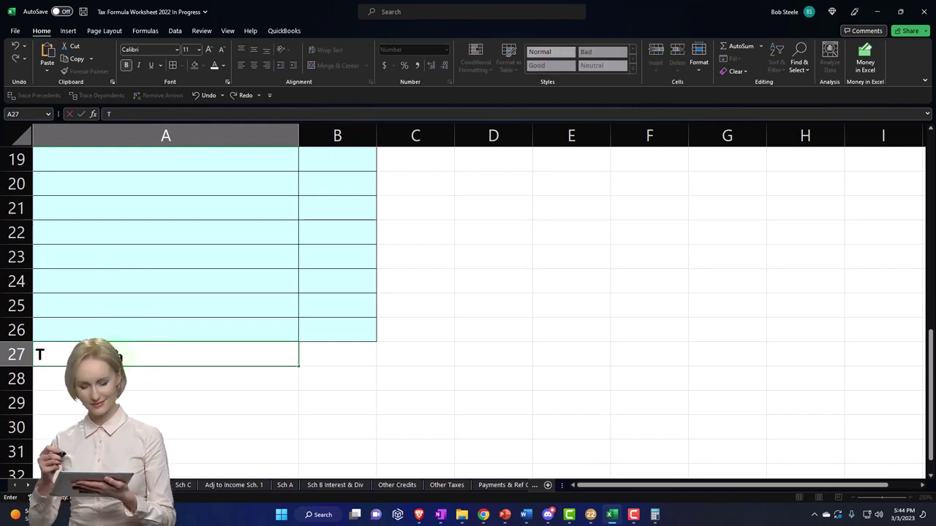
{"action": "type", "text": "otal"}
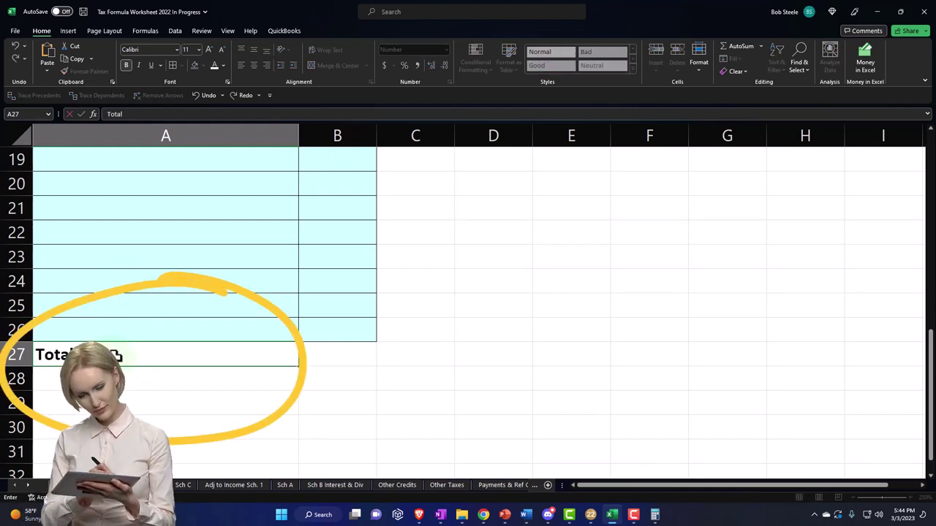
{"action": "type", "text": " IRA distribution"}
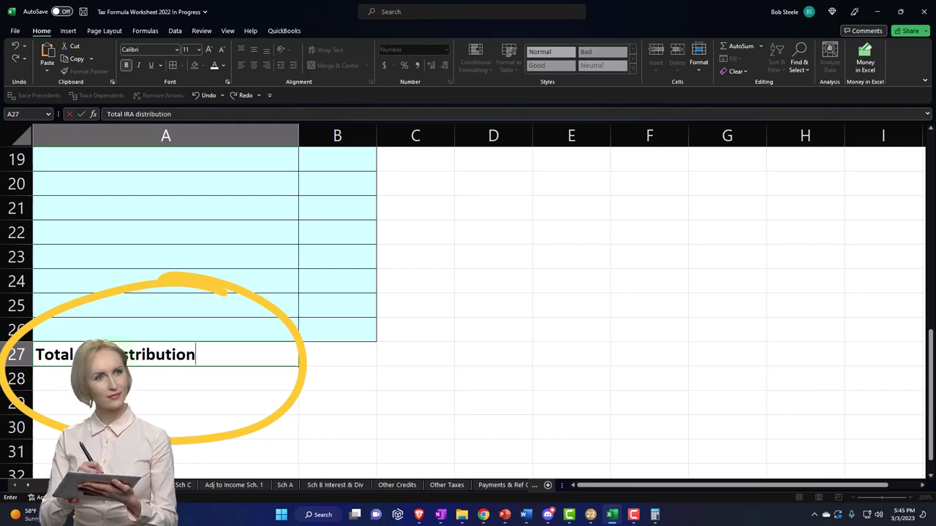
{"action": "key", "text": "Return"}
- Sum the IRA Distribution table's column B amounts in cell C27
{"action": "left_click", "coordinate": [424, 354]}
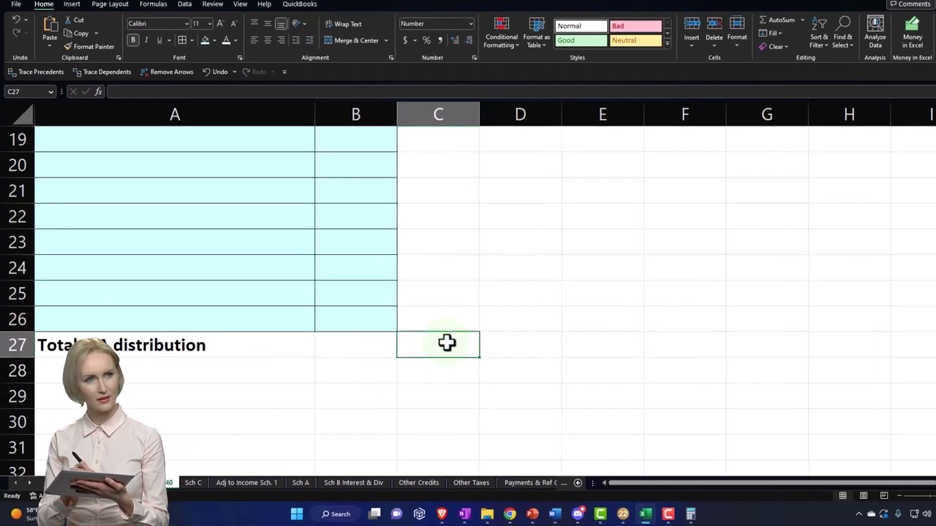
{"action": "type", "text": "=sum("}
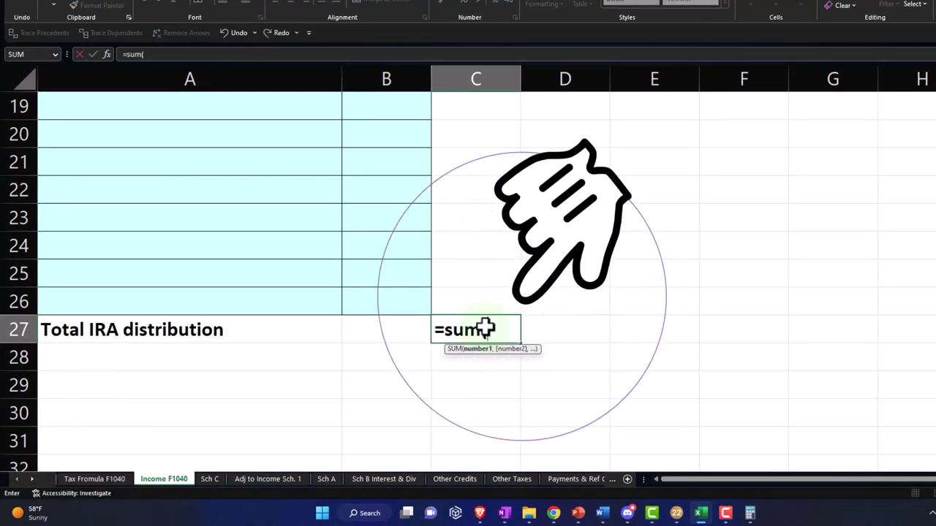
{"action": "key", "text": "Left"}
{"action": "key", "text": "Up"}
{"action": "key", "text": "shift+Up"}
{"action": "key", "text": "shift+Up"}
{"action": "key", "text": "shift+Up"}
{"action": "key", "text": "shift+Up"}
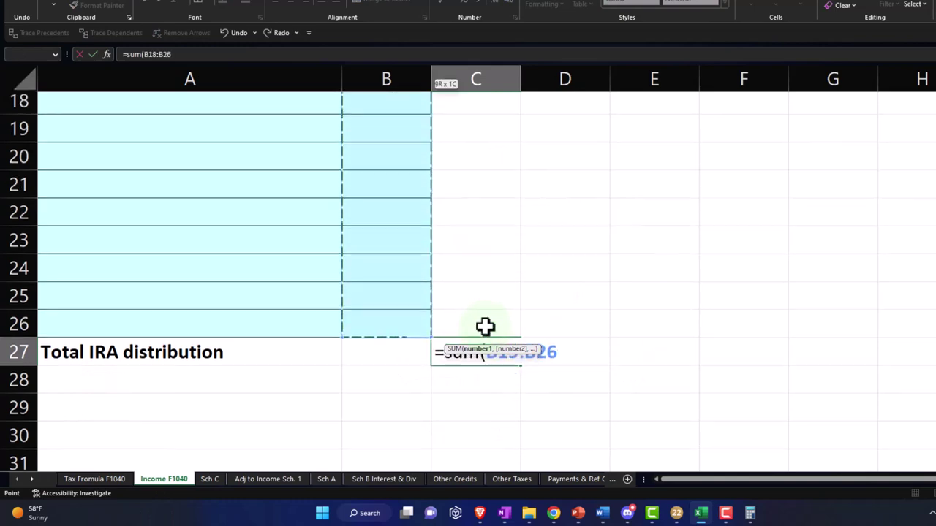
{"action": "key", "text": "shift+Down"}
{"action": "key", "text": "Return"}
- Move the Total Income Form 1040 line from A14:C14 to below the Total IRA distribution line
{"action": "scroll", "coordinate": [485, 327], "scroll_direction": "up", "scroll_amount": 3}
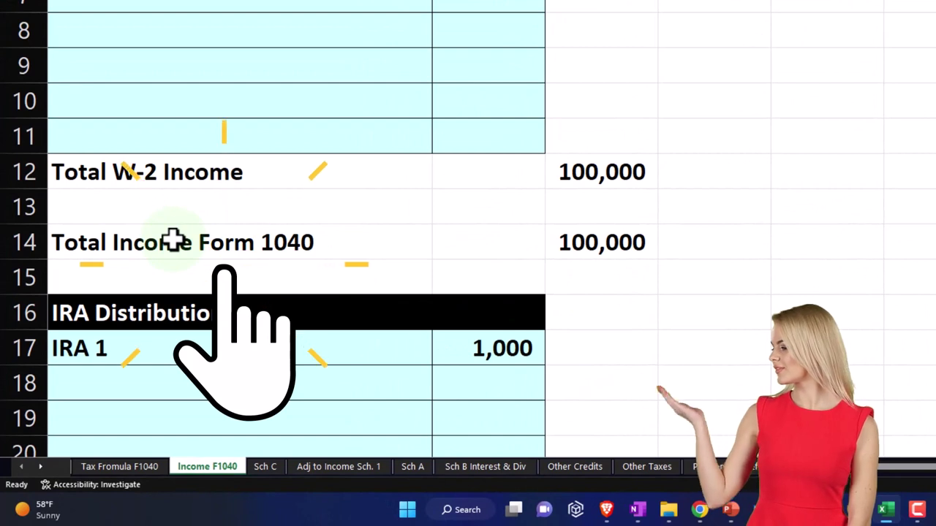
{"action": "left_click_drag", "start_coordinate": [174, 239], "coordinate": [576, 244]}
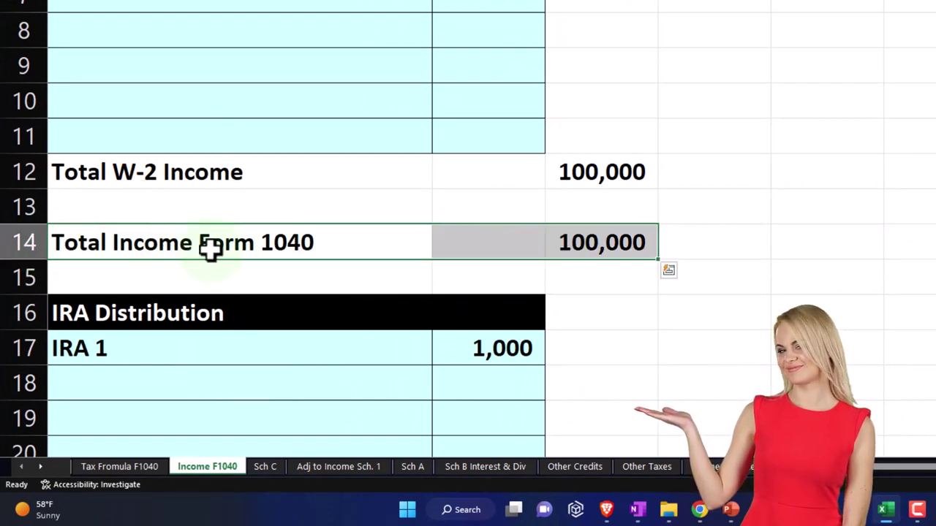
{"action": "left_click", "coordinate": [256, 241]}
{"action": "left_click_drag", "start_coordinate": [130, 239], "coordinate": [573, 241]}
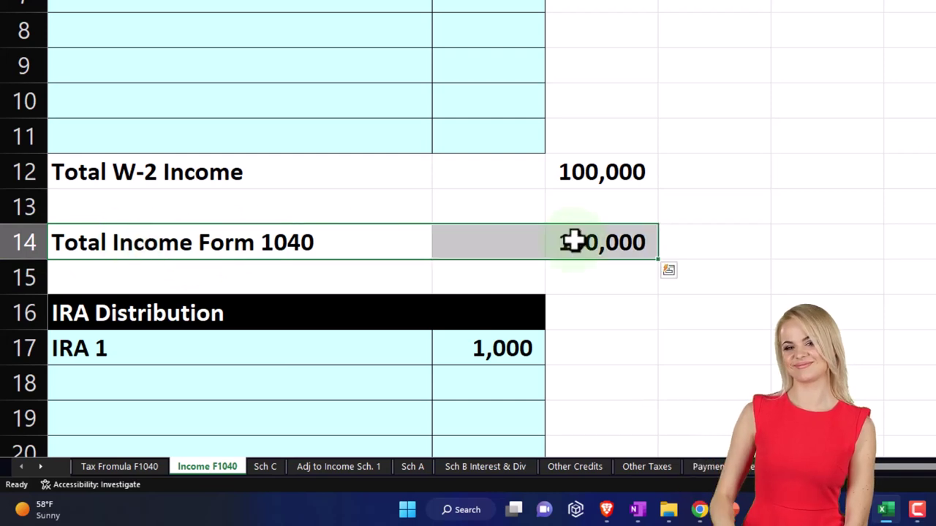
{"action": "key", "text": "ctrl+c"}
{"action": "scroll", "coordinate": [527, 285], "scroll_direction": "down", "scroll_amount": 6}
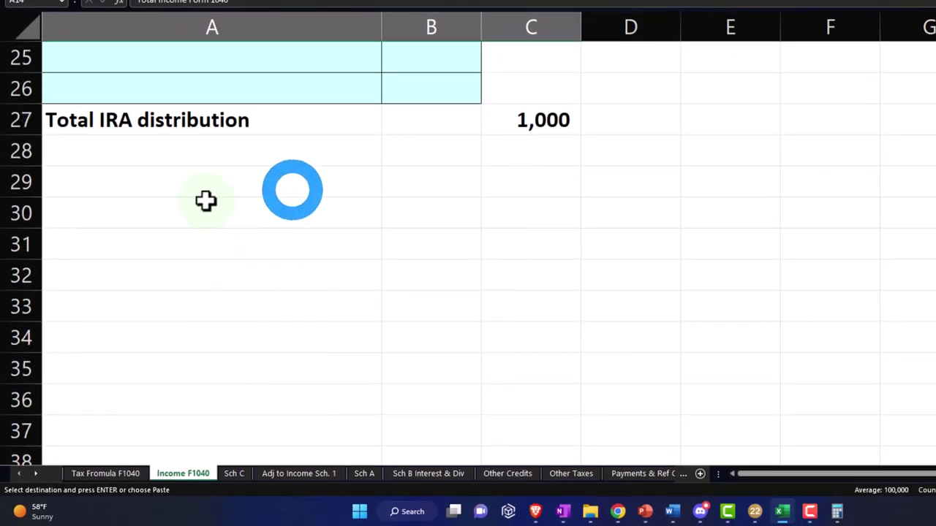
{"action": "key", "text": "Return"}
- Delete the empty rows 14 and 15 above the IRA Distribution heading
{"action": "scroll", "coordinate": [234, 295], "scroll_direction": "up", "scroll_amount": 5}
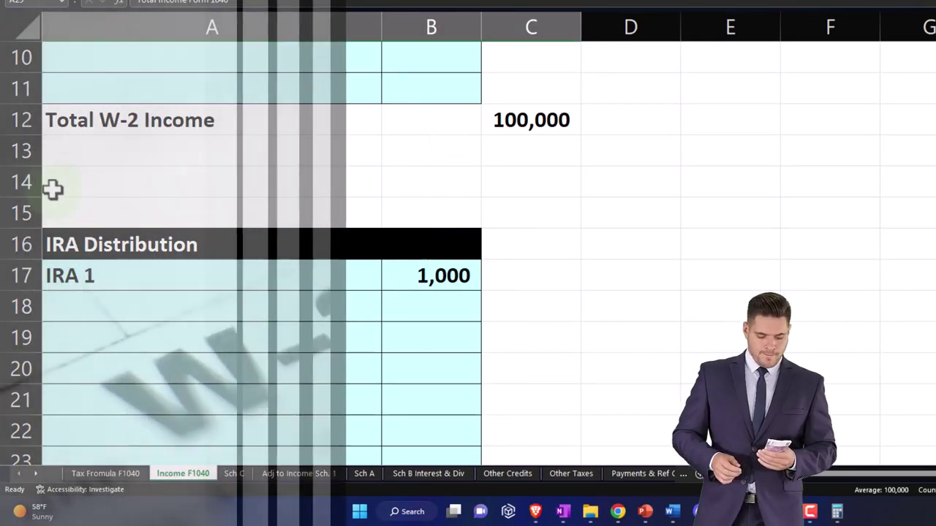
{"action": "left_click_drag", "start_coordinate": [21, 182], "coordinate": [34, 205]}
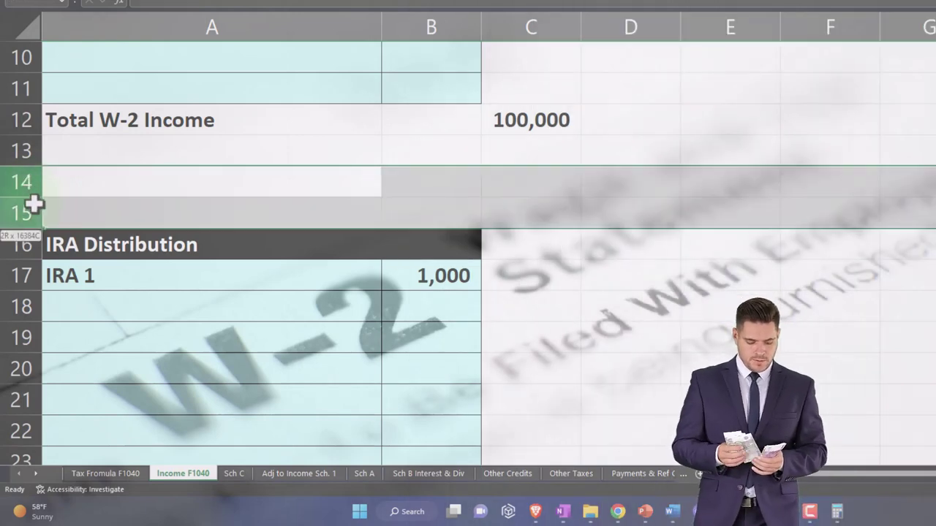
{"action": "right_click", "coordinate": [86, 197]}
{"action": "left_click", "coordinate": [128, 337]}
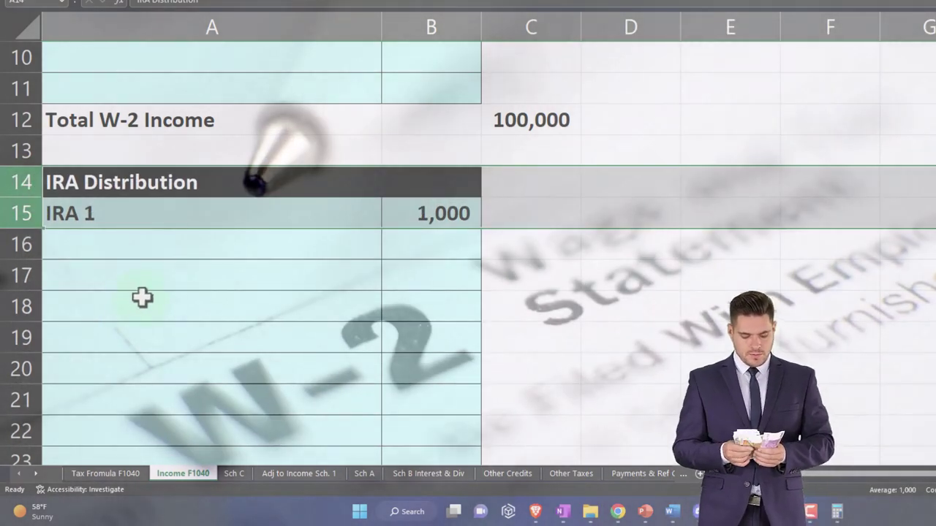
- Replace the Total Income Form 1040 amount in C27 with a SUM of the column C totals above, ending at C26
{"action": "scroll", "coordinate": [143, 297], "scroll_direction": "up", "scroll_amount": 3}
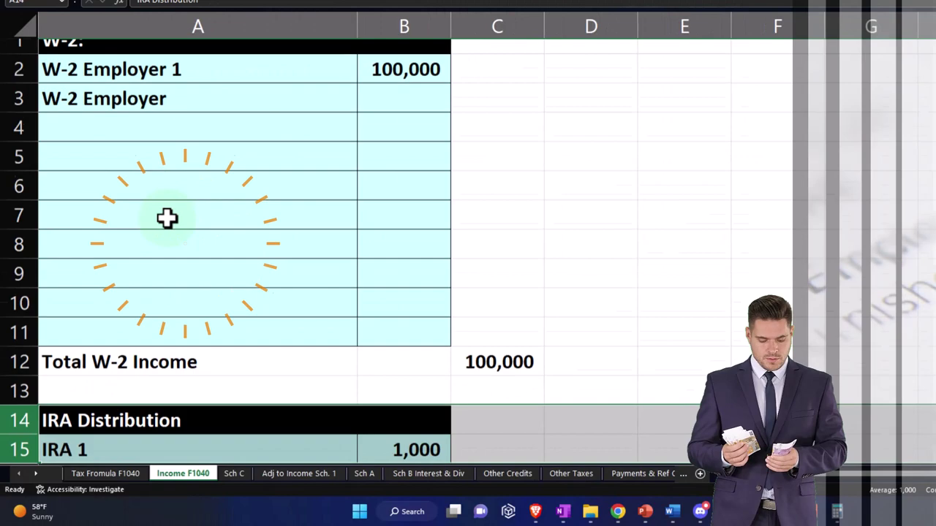
{"action": "scroll", "coordinate": [167, 217], "scroll_direction": "down", "scroll_amount": 1}
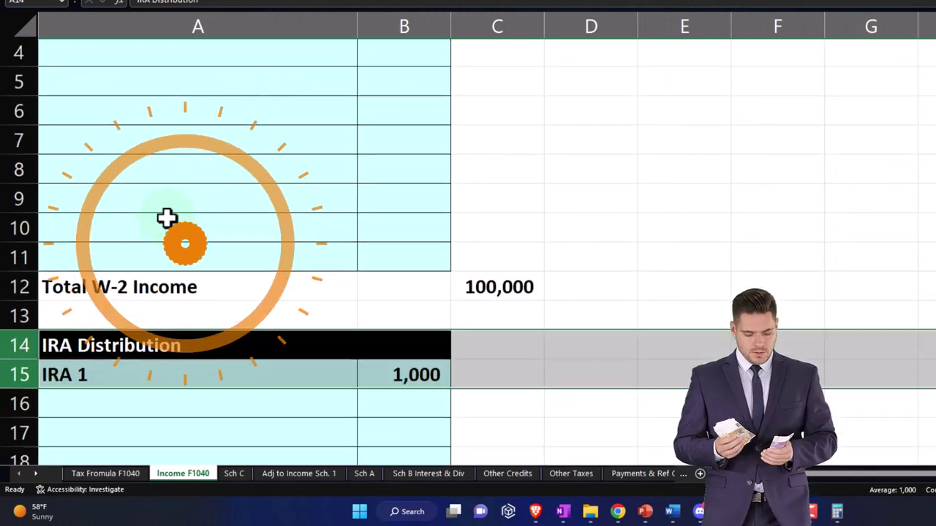
{"action": "scroll", "coordinate": [168, 234], "scroll_direction": "down", "scroll_amount": 1}
{"action": "left_click", "coordinate": [171, 261]}
{"action": "scroll", "coordinate": [171, 263], "scroll_direction": "down", "scroll_amount": 2}
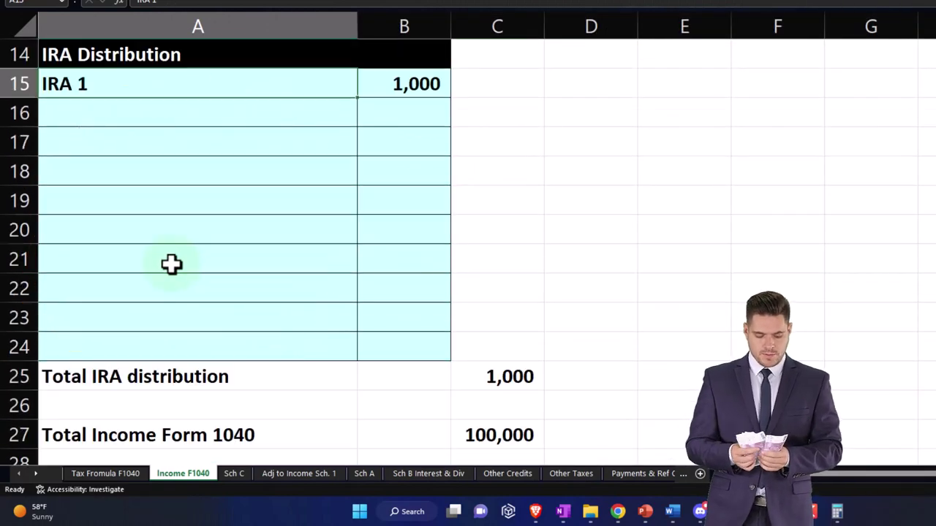
{"action": "double_click", "coordinate": [521, 436]}
{"action": "key", "text": "Return"}
{"action": "key", "text": "Up"}
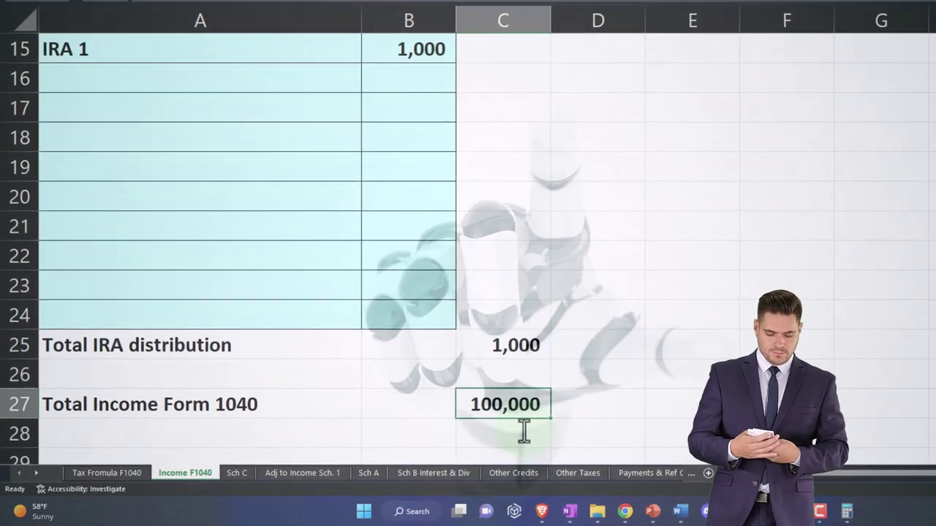
{"action": "double_click", "coordinate": [524, 431]}
{"action": "type", "text": "=sum("}
{"action": "key", "text": "Up"}
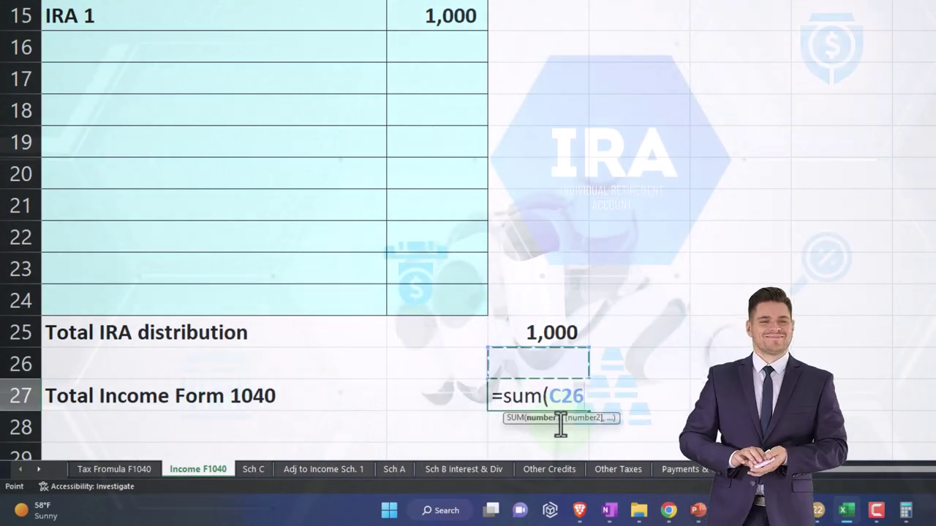
{"action": "key", "text": "shift+Up"}
{"action": "key", "text": "shift+Up"}
{"action": "key", "text": "shift+Up"}
{"action": "key", "text": "shift+Up"}
{"action": "key", "text": "shift+Up"}
{"action": "key", "text": "shift+Up"}
{"action": "key", "text": "shift+Up"}
{"action": "key", "text": "shift+Up"}
{"action": "key", "text": "shift+Up"}
{"action": "key", "text": "shift+Up"}
{"action": "key", "text": "shift+Up"}
{"action": "key", "text": "shift+Up"}
{"action": "key", "text": "shift+Up"}
{"action": "key", "text": "shift+Up"}
{"action": "key", "text": "shift+Up"}
{"action": "key", "text": "shift+Up"}
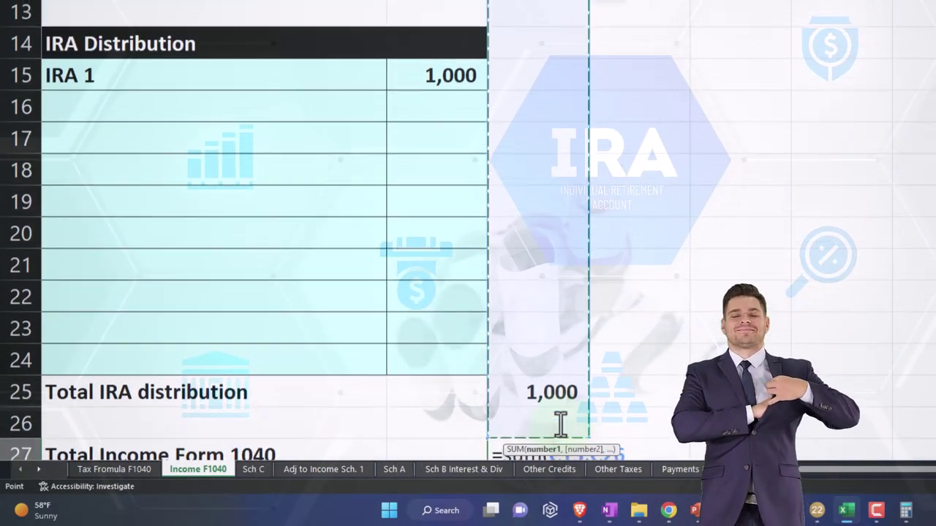
{"action": "key", "text": "Return"}
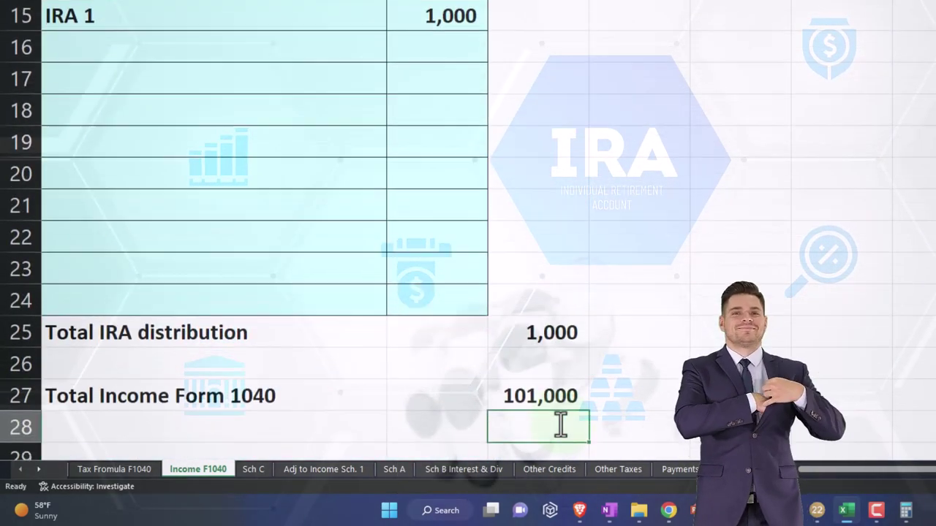
- On the Tax Formula sheet, set the Standard Deduction in C7 to the single amount in C22 plus the over-65 amount in E25
{"action": "left_click", "coordinate": [135, 472]}
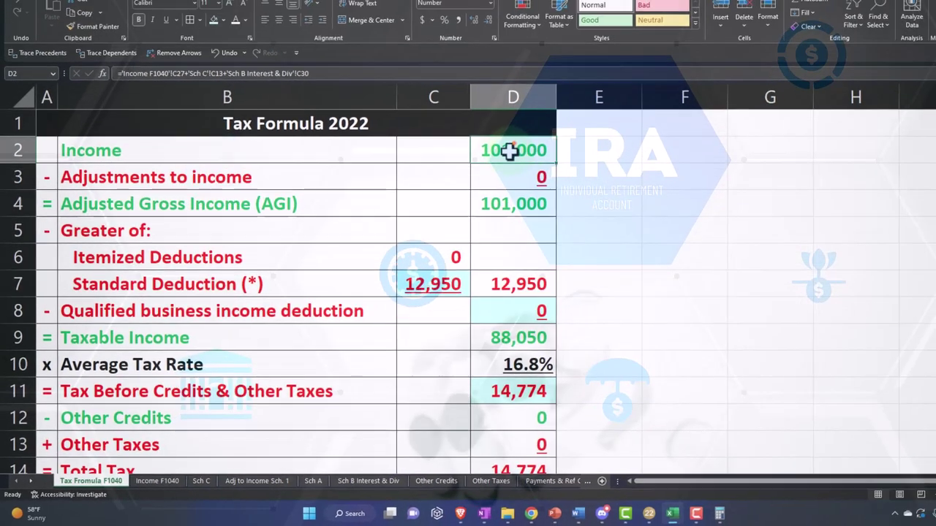
{"action": "key", "text": "Down"}
{"action": "key", "text": "Down"}
{"action": "key", "text": "Down"}
{"action": "key", "text": "Down"}
{"action": "key", "text": "Down"}
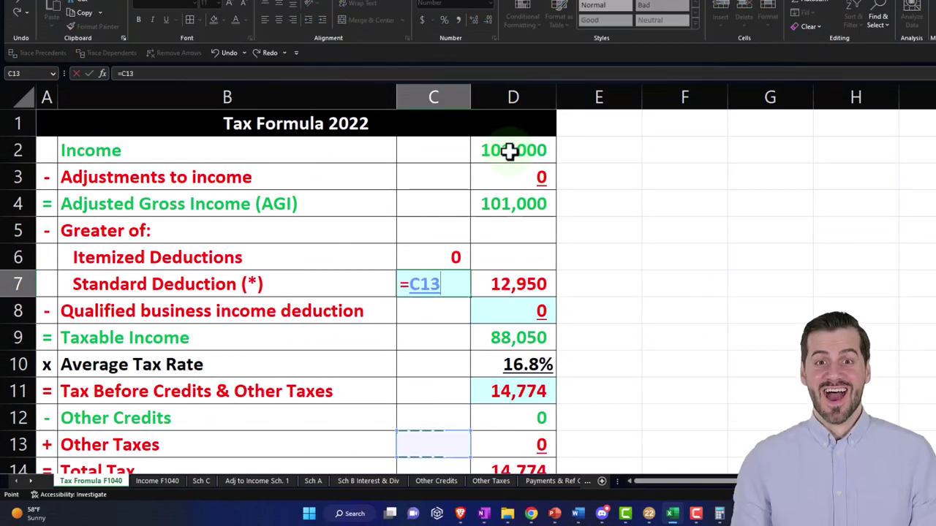
{"action": "key", "text": "Down"}
{"action": "key", "text": "Down"}
{"action": "key", "text": "Down"}
{"action": "key", "text": "Down"}
{"action": "key", "text": "Down"}
{"action": "key", "text": "Down"}
{"action": "key", "text": "Down"}
{"action": "key", "text": "Down"}
{"action": "key", "text": "Down"}
{"action": "key", "text": "Down"}
{"action": "key", "text": "Down"}
{"action": "key", "text": "Down"}
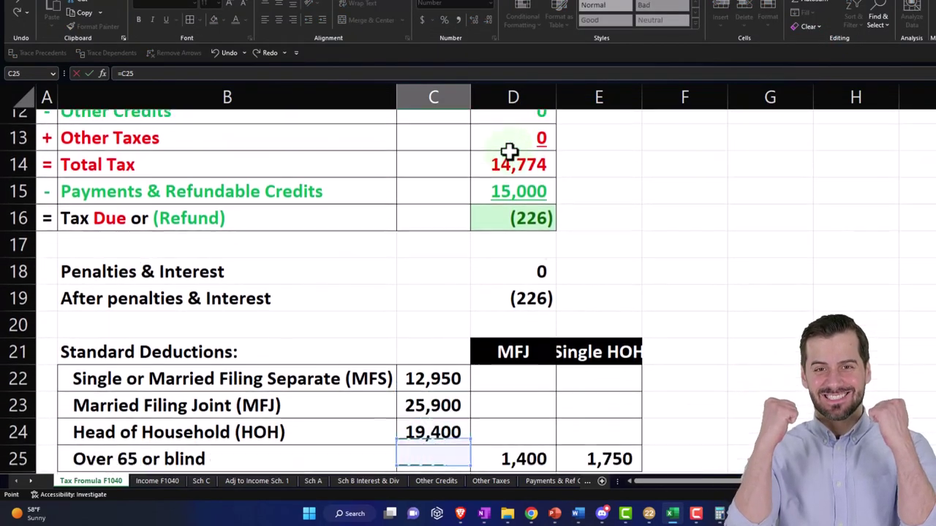
{"action": "key", "text": "Up"}
{"action": "key", "text": "Up"}
{"action": "key", "text": "Up"}
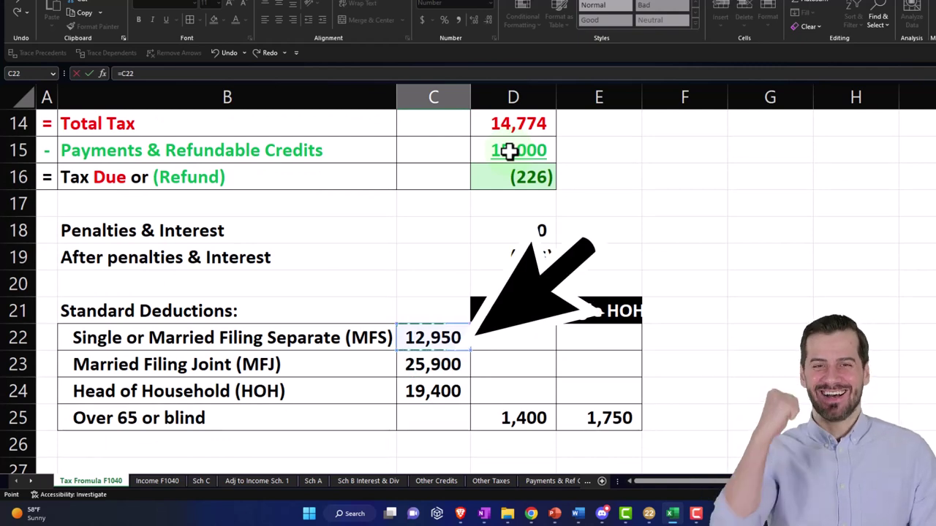
{"action": "type", "text": "+"}
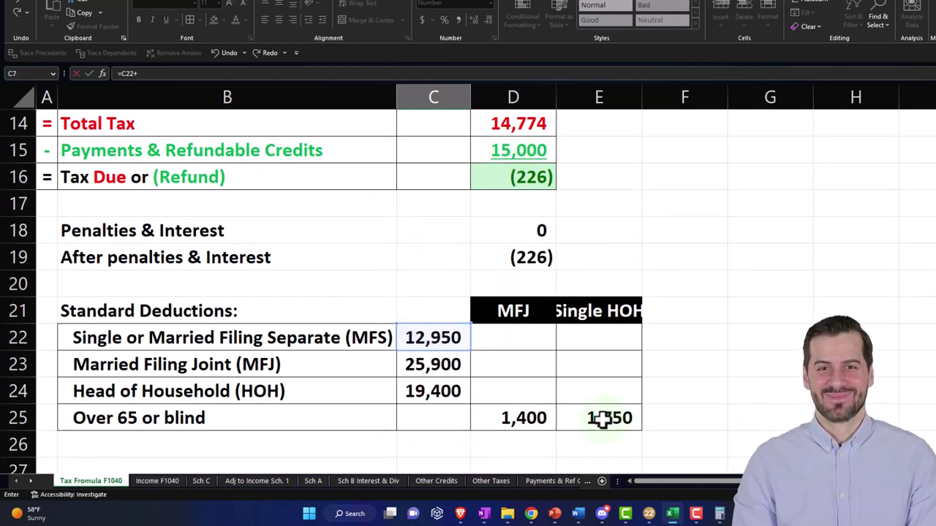
{"action": "key", "text": "Return"}
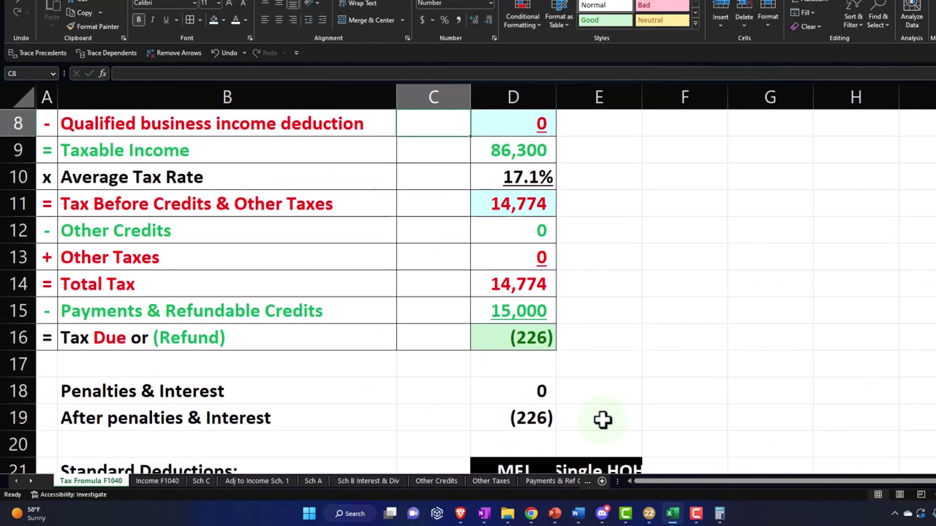
{"action": "scroll", "coordinate": [602, 420], "scroll_direction": "up", "scroll_amount": 3}
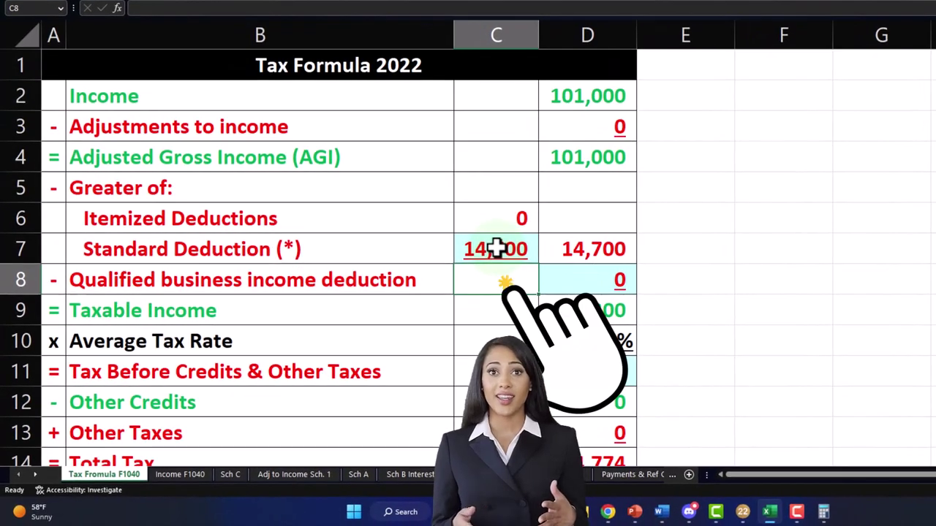
- Look up the tax on Form 1040 page 2 in Lacerte and enter 14609 in Excel as Tax Before Credits & Other Taxes
{"action": "key", "text": "Right"}
{"action": "key", "text": "Down"}
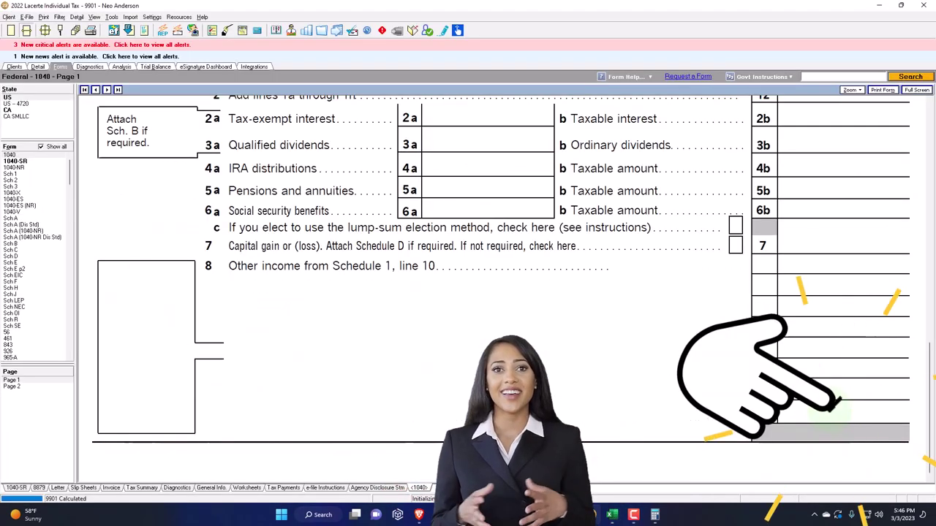
{"action": "left_click", "coordinate": [58, 387]}
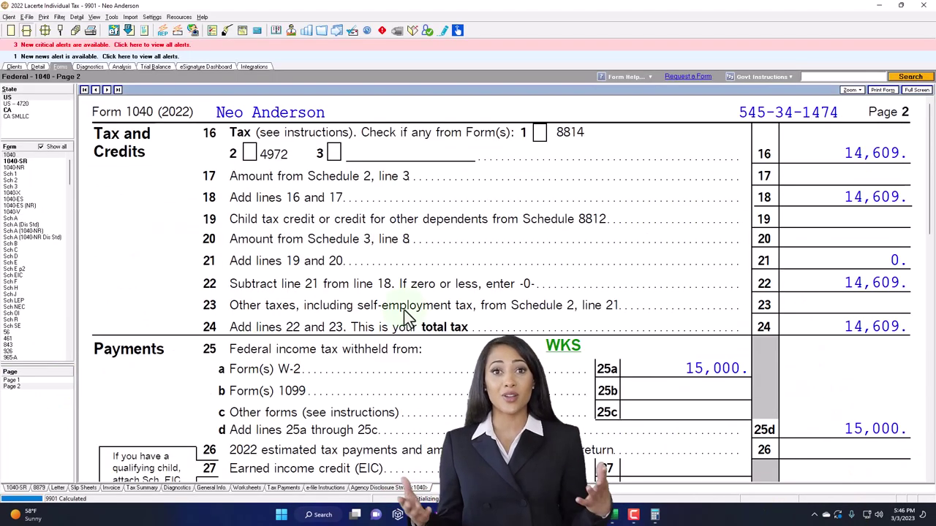
{"action": "left_click", "coordinate": [633, 512]}
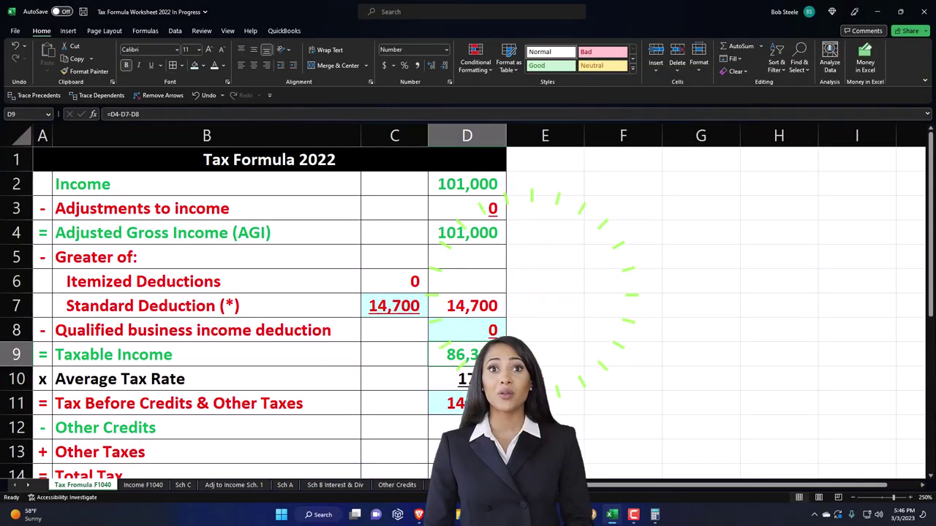
{"action": "key", "text": "Down"}
{"action": "key", "text": "Down"}
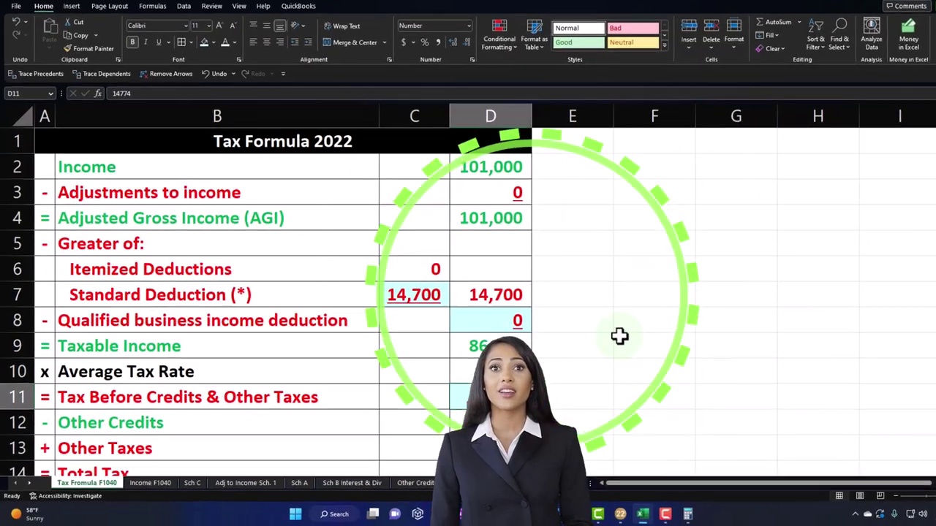
{"action": "type", "text": "146"}
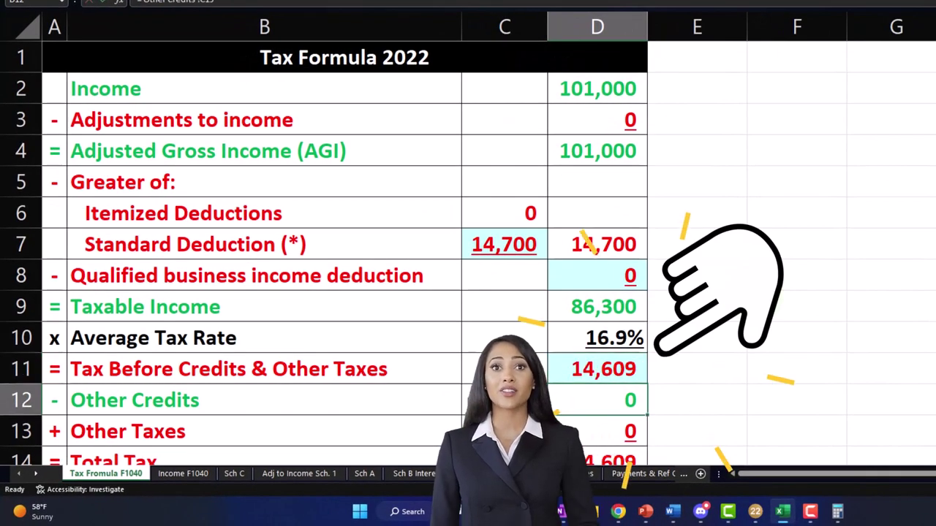
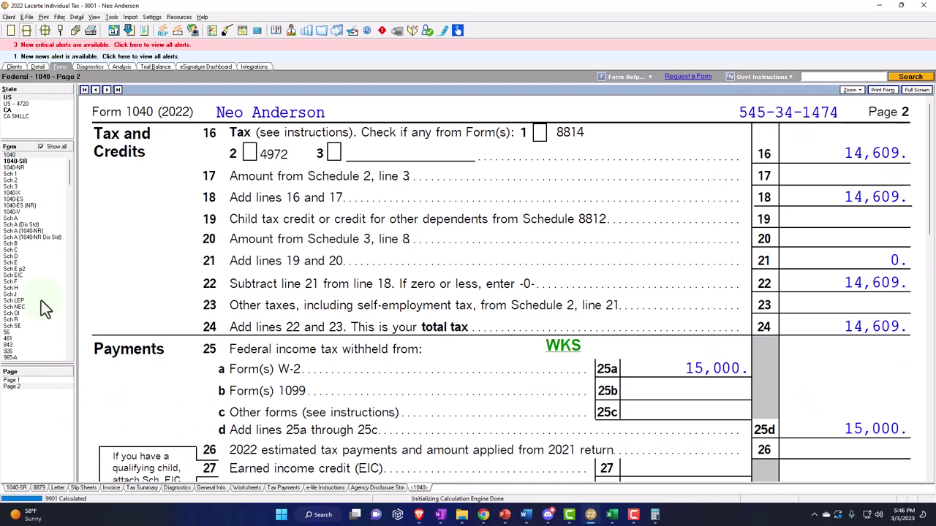
- Switch to Lacerte and examine the wages, IRA distribution, total income and standard deduction lines on Form 1040 page 1
{"action": "left_click", "coordinate": [19, 381]}
{"action": "scroll", "coordinate": [519, 337], "scroll_direction": "down", "scroll_amount": 6}
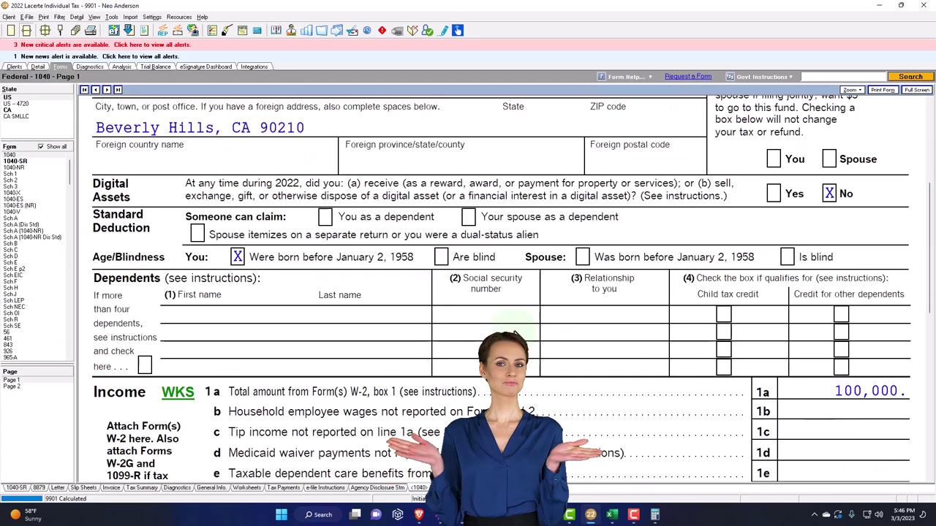
{"action": "scroll", "coordinate": [519, 338], "scroll_direction": "down", "scroll_amount": 5}
{"action": "scroll", "coordinate": [694, 313], "scroll_direction": "up", "scroll_amount": 4}
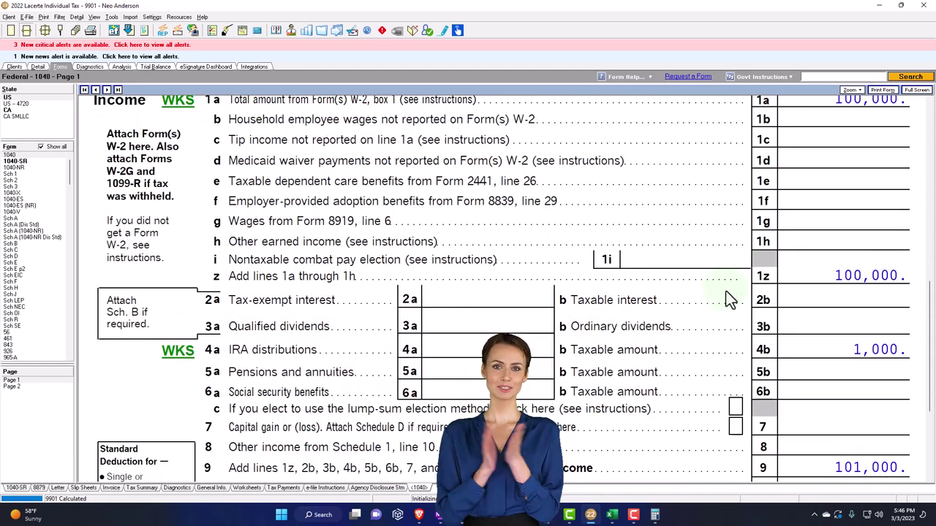
{"action": "scroll", "coordinate": [494, 285], "scroll_direction": "down", "scroll_amount": 4}
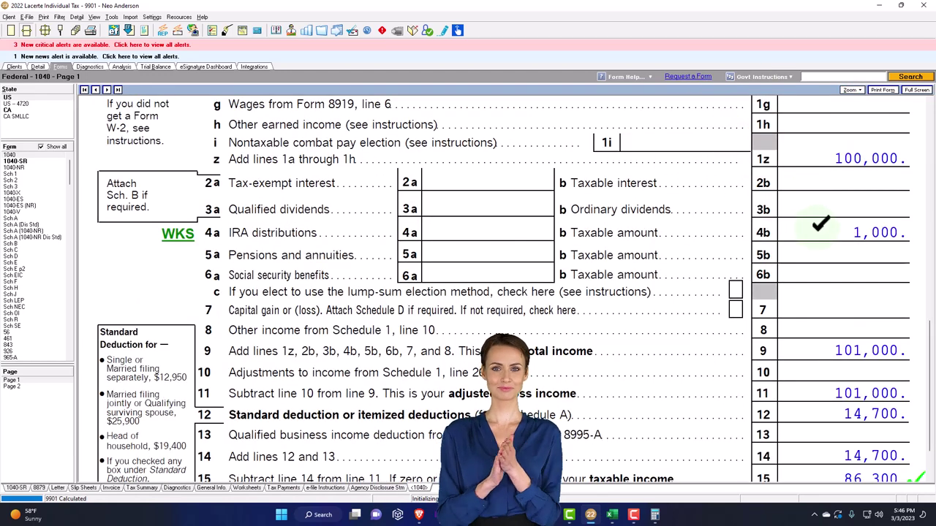
{"action": "scroll", "coordinate": [494, 293], "scroll_direction": "up", "scroll_amount": 4}
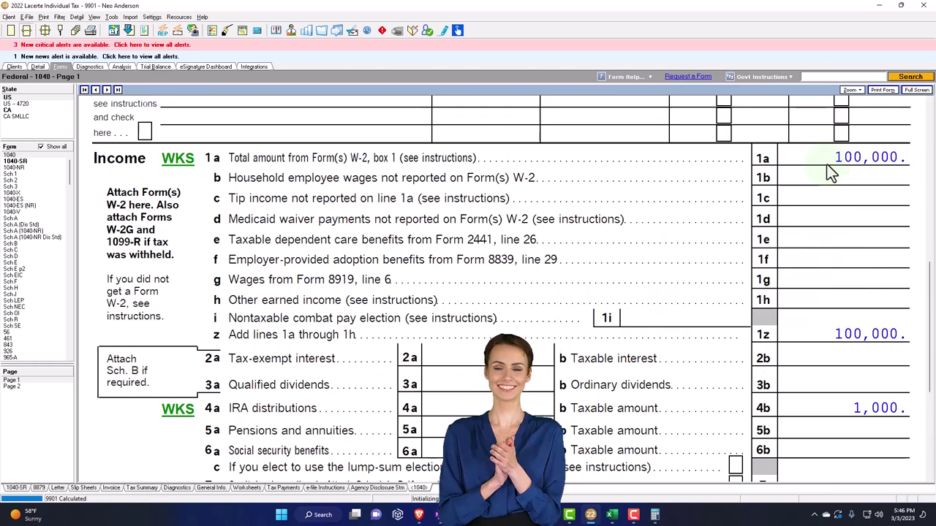
{"action": "scroll", "coordinate": [696, 347], "scroll_direction": "down", "scroll_amount": 4}
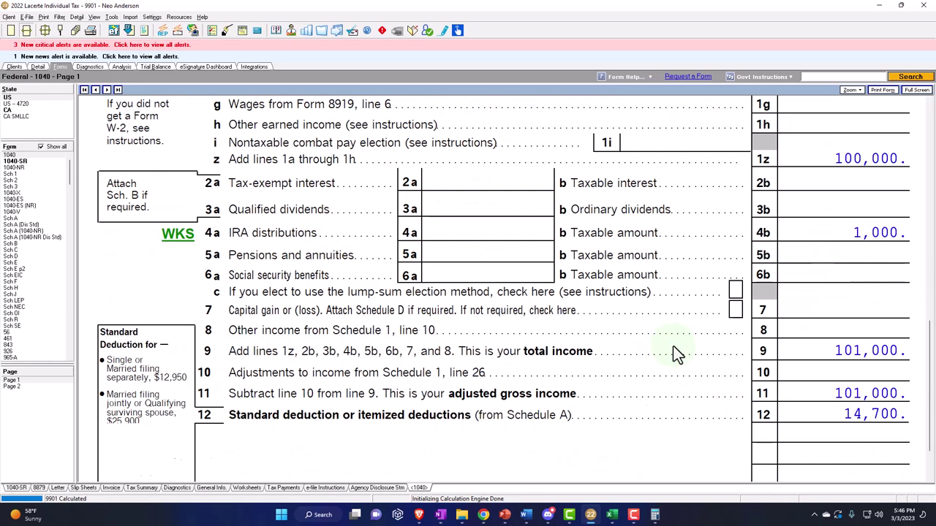
- In the Form 1099-R detail, set gross distribution and taxable amount to 100,000 and federal income tax withholding to 15,000
{"action": "left_click", "coordinate": [37, 67]}
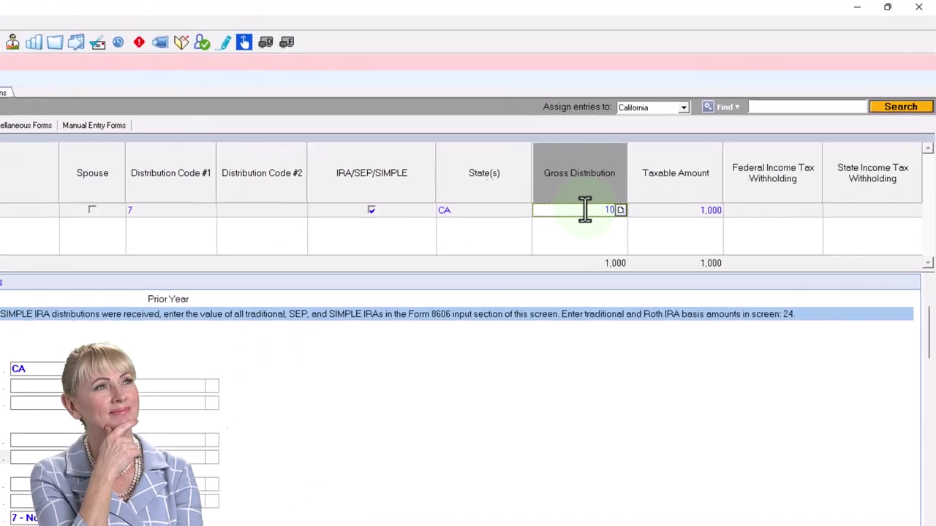
{"action": "left_click", "coordinate": [682, 151]}
{"action": "key", "text": "Tab"}
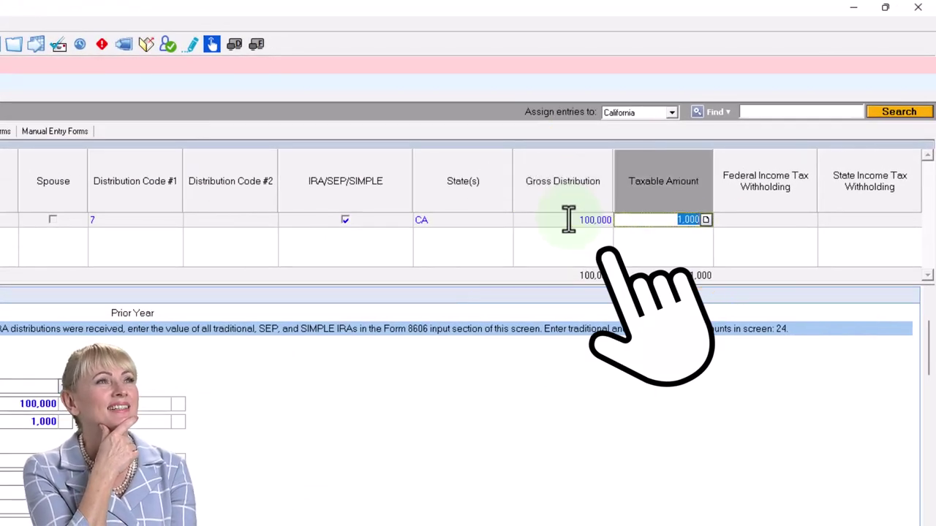
{"action": "key", "text": "Tab"}
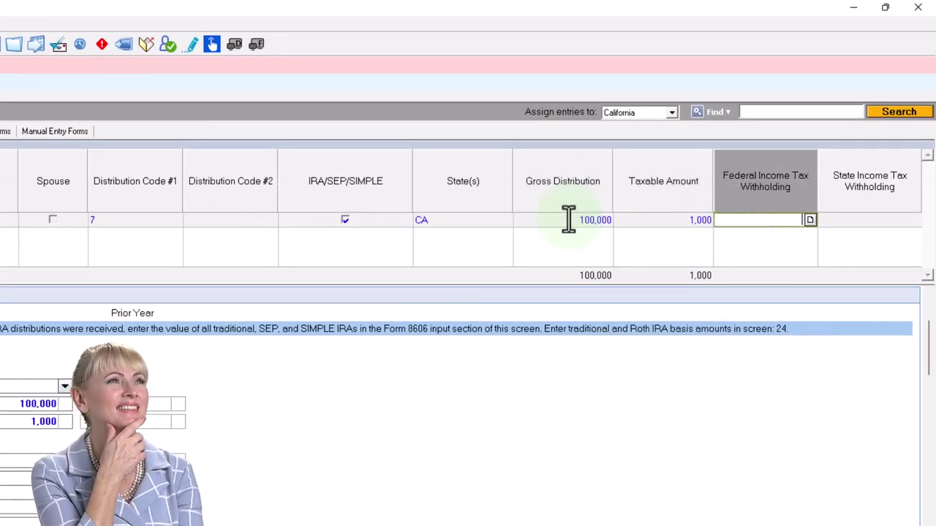
{"action": "key", "text": "shift+Tab"}
{"action": "type", "text": "100,000"}
{"action": "key", "text": "Tab"}
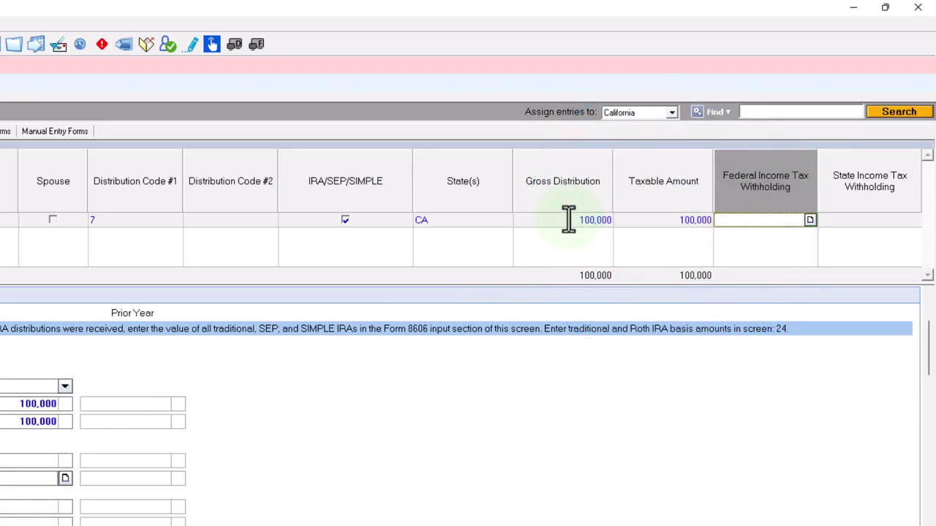
{"action": "type", "text": "15,000"}
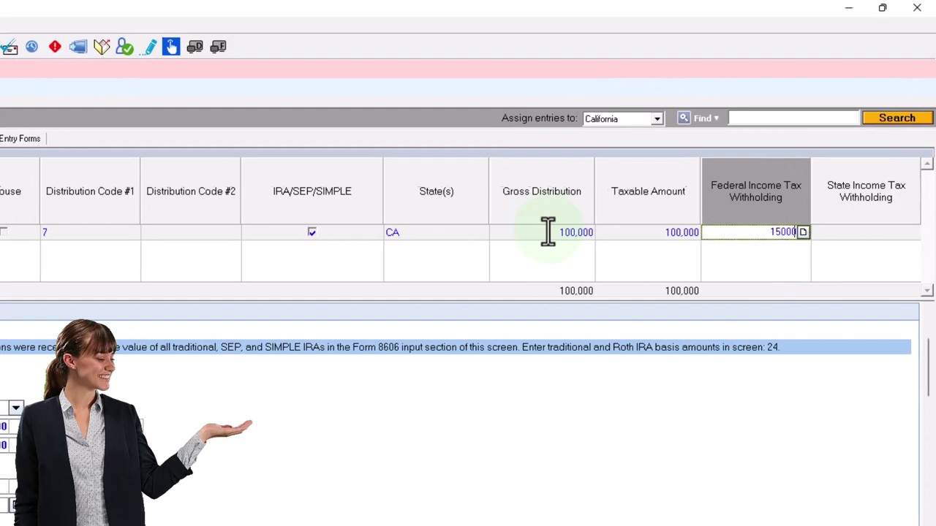
{"action": "key", "text": "Tab"}
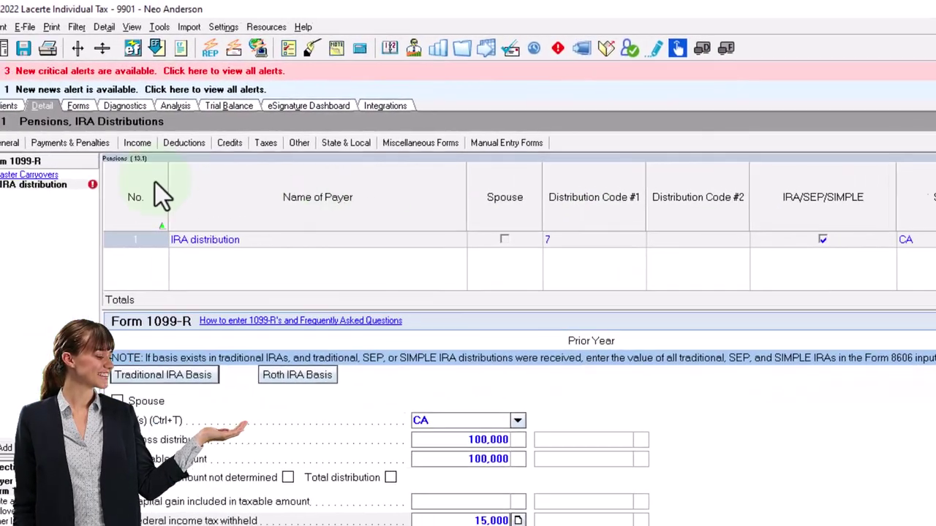
- Delete the W-2 1 entry from Wages, Salaries, Tips and return to Form 1040
{"action": "left_click", "coordinate": [150, 143]}
{"action": "left_click", "coordinate": [157, 159]}
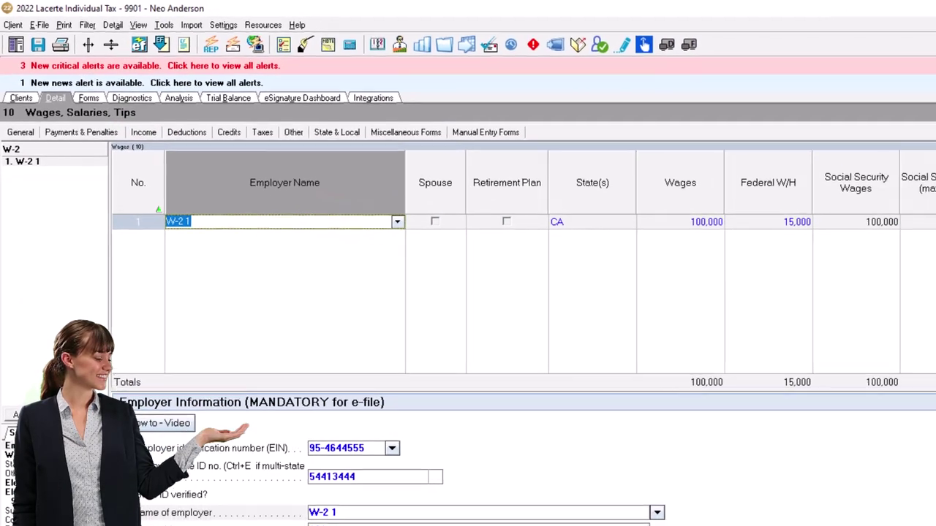
{"action": "key", "text": "Delete"}
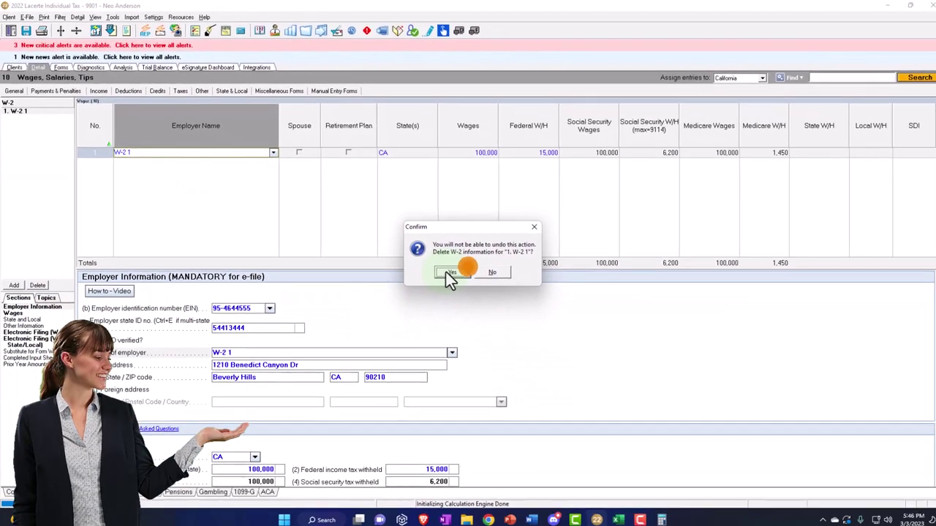
{"action": "left_click", "coordinate": [491, 299]}
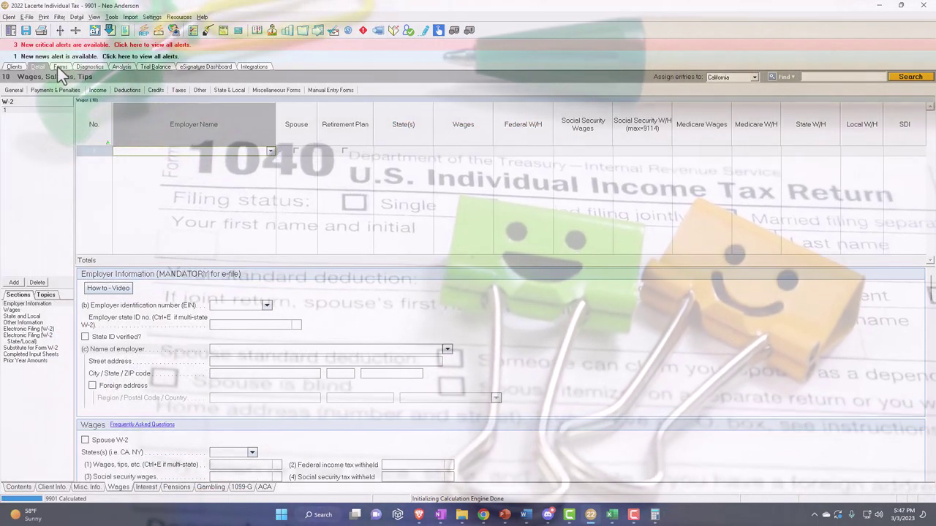
{"action": "left_click", "coordinate": [60, 68]}
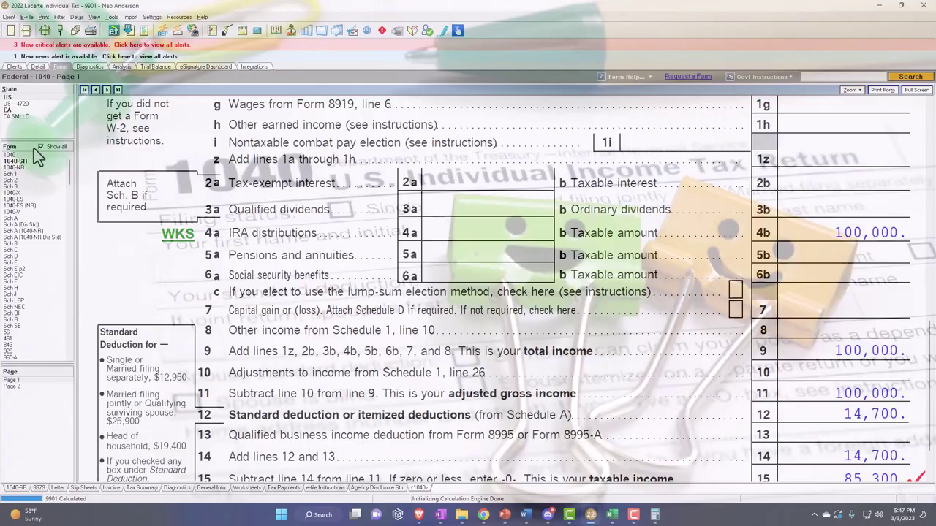
- Examine the IRA distribution, total income, adjusted gross income, standard deduction and taxable income lines on Form 1040 page 1
{"action": "scroll", "coordinate": [351, 263], "scroll_direction": "up", "scroll_amount": 5}
{"action": "scroll", "coordinate": [389, 263], "scroll_direction": "up", "scroll_amount": 3}
{"action": "scroll", "coordinate": [415, 233], "scroll_direction": "down", "scroll_amount": 7}
{"action": "scroll", "coordinate": [415, 228], "scroll_direction": "down", "scroll_amount": 2}
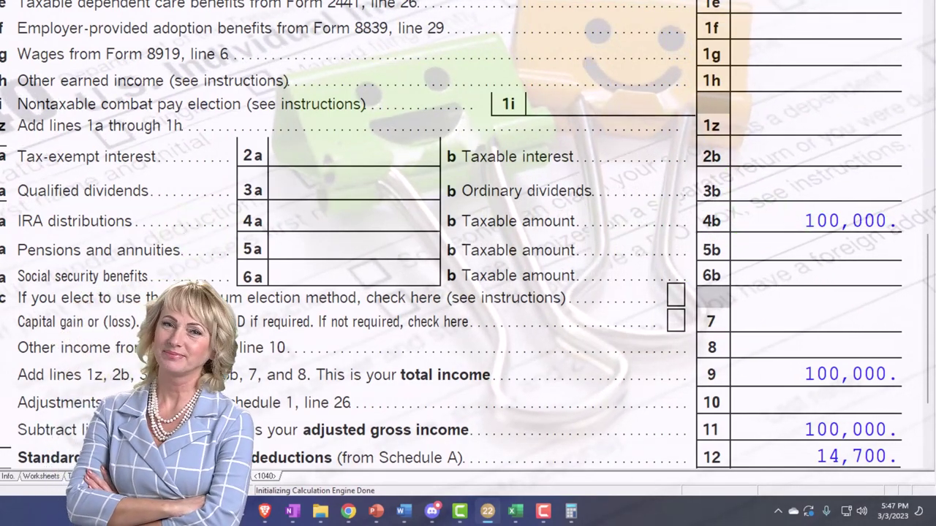
{"action": "key", "text": "alt+Tab"}
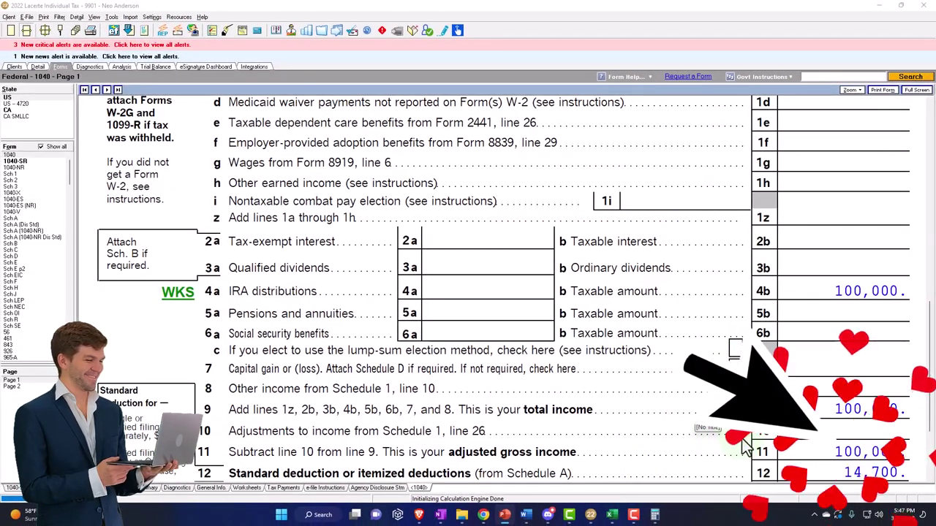
{"action": "scroll", "coordinate": [693, 387], "scroll_direction": "down", "scroll_amount": 3}
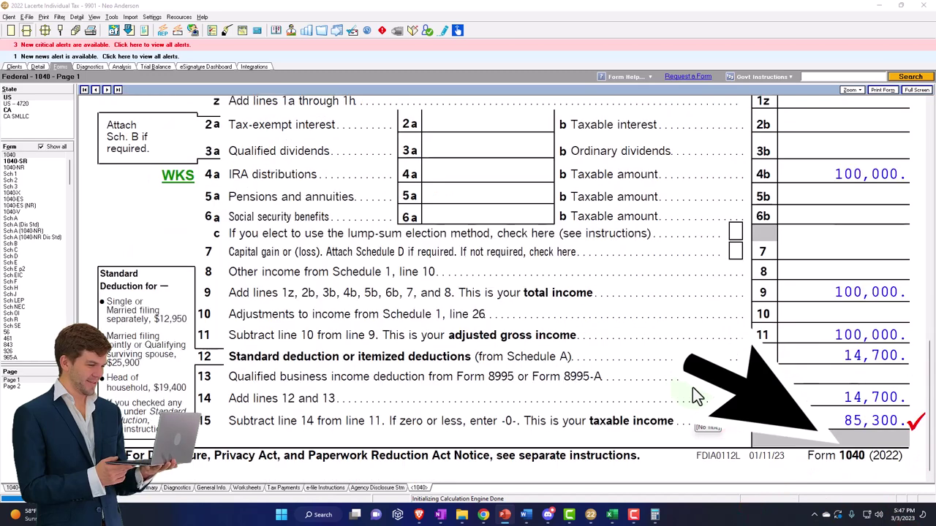
- Switch to Excel and clear the W-2 Employer 1 amount in B2 on the Income F1040 sheet
{"action": "left_click", "coordinate": [612, 515]}
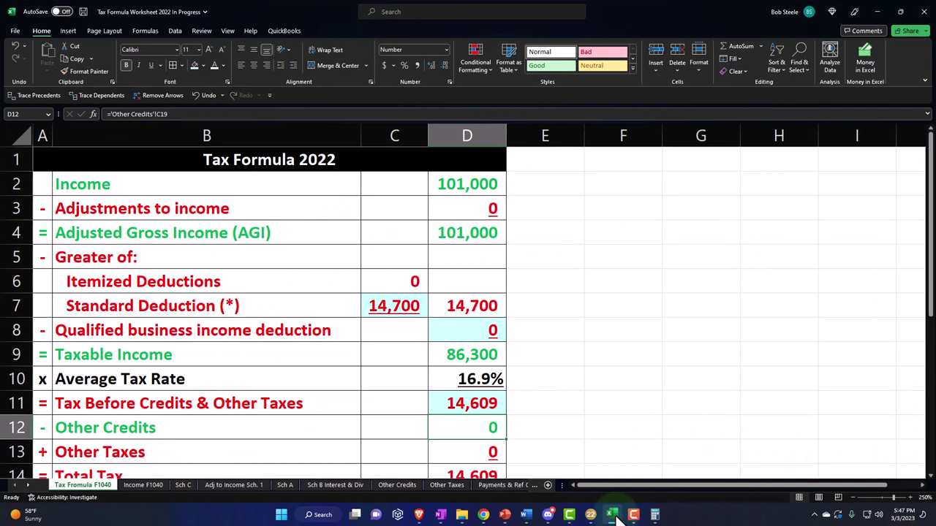
{"action": "left_click", "coordinate": [138, 486]}
{"action": "scroll", "coordinate": [320, 288], "scroll_direction": "up", "scroll_amount": 5}
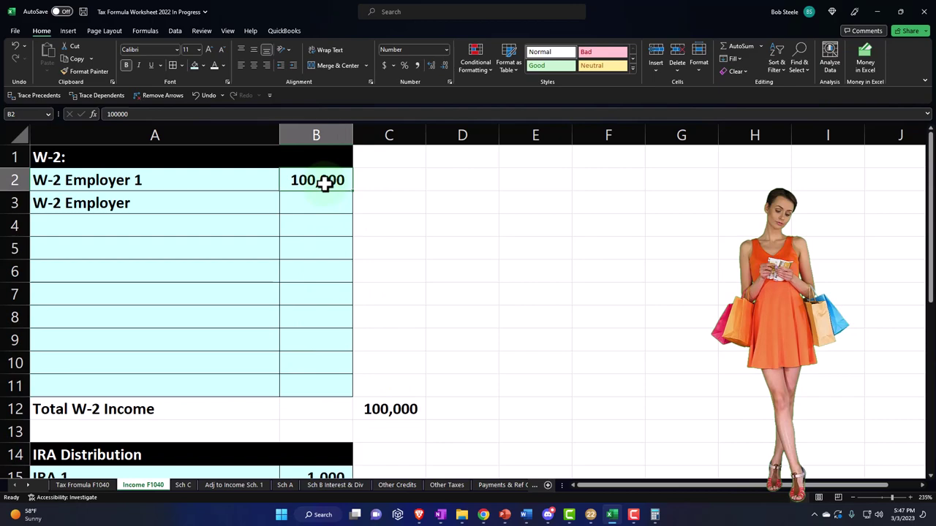
{"action": "key", "text": "Down"}
- Set the IRA 1 distribution amount in B15 to 100,000
{"action": "key", "text": "Down"}
{"action": "key", "text": "Down"}
{"action": "key", "text": "Down"}
{"action": "key", "text": "Down"}
{"action": "key", "text": "Down"}
{"action": "key", "text": "Down"}
{"action": "key", "text": "Down"}
{"action": "key", "text": "Down"}
{"action": "key", "text": "Down"}
{"action": "key", "text": "Down"}
{"action": "key", "text": "Down"}
{"action": "key", "text": "Down"}
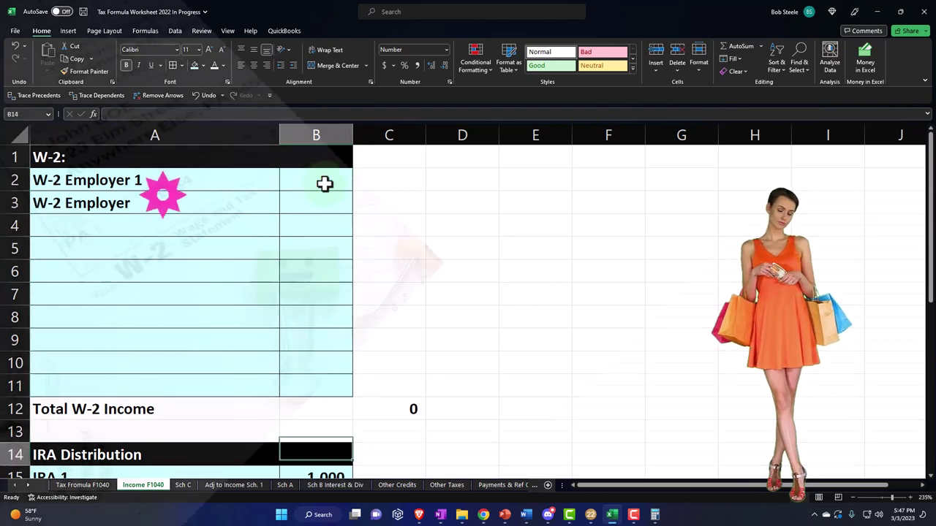
{"action": "key", "text": "Up"}
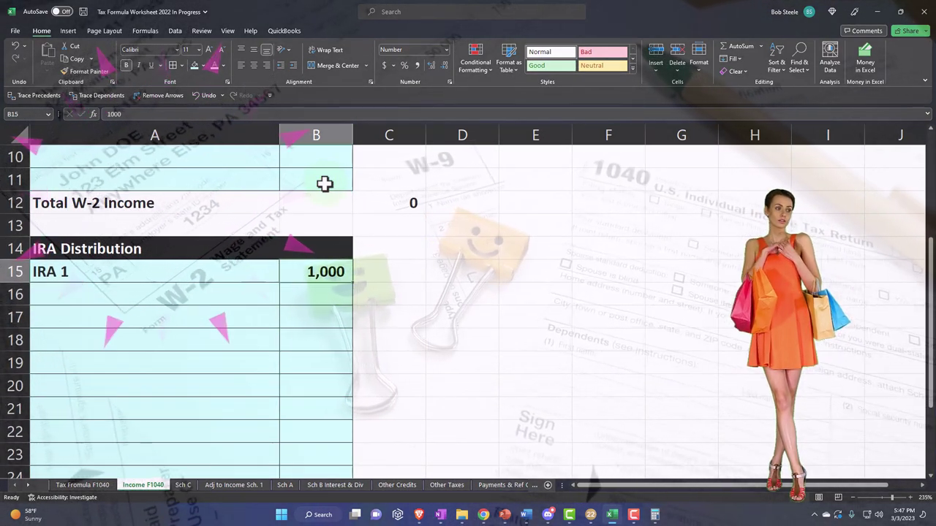
{"action": "type", "text": "1000"}
{"action": "key", "text": "BackSpace"}
{"action": "type", "text": "000"}
{"action": "key", "text": "Return"}
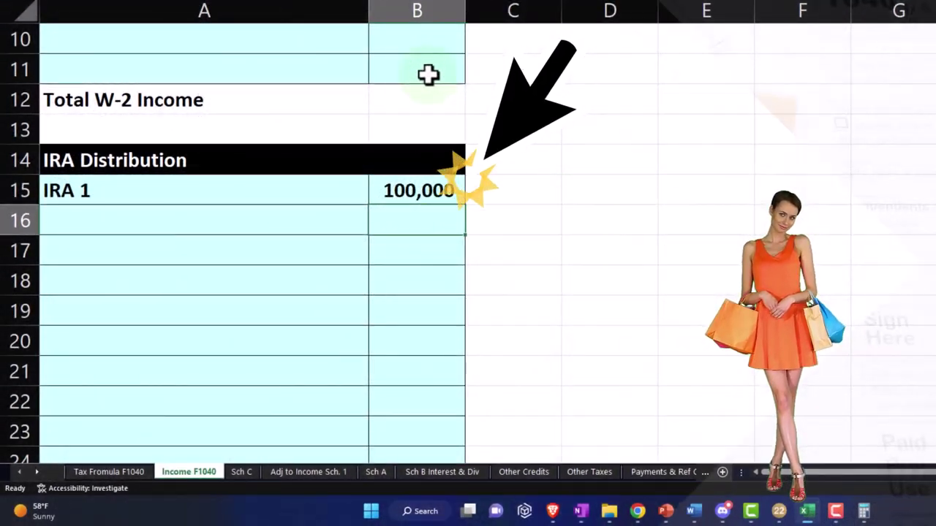
- Compare the Tax Fromula F1040 sheet with the tax and federal withholding lines on Form 1040 page 2 in Lacerte, returning to Excel
{"action": "left_click", "coordinate": [126, 470]}
{"action": "left_click", "coordinate": [511, 236]}
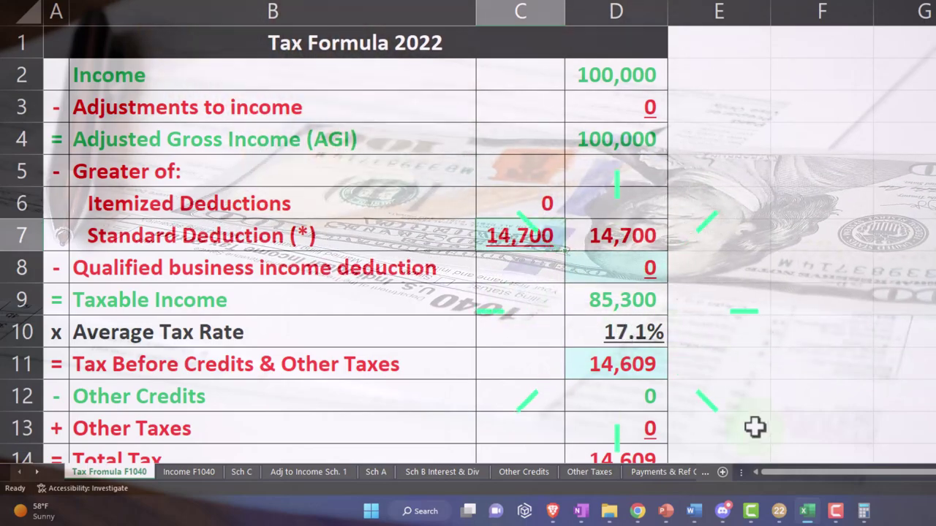
{"action": "left_click", "coordinate": [807, 511]}
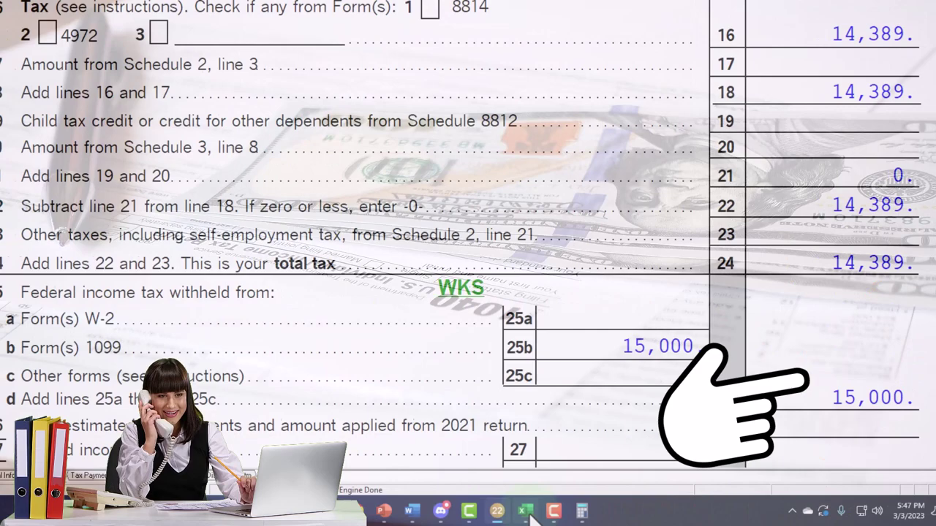
{"action": "left_click", "coordinate": [509, 511]}
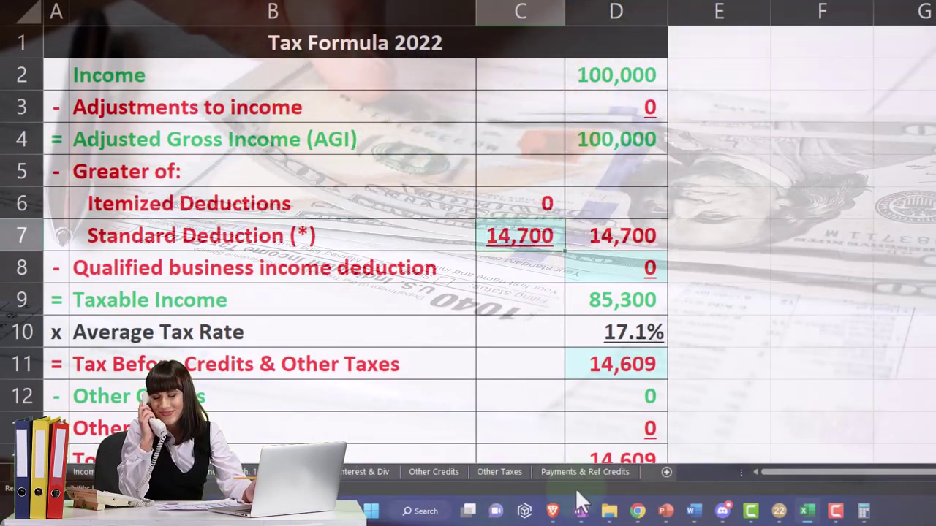
- On the Payments & Ref Credits sheet, insert twelve blank rows starting at row 12, above Total Payments & Refundable Credits
{"action": "left_click", "coordinate": [582, 474]}
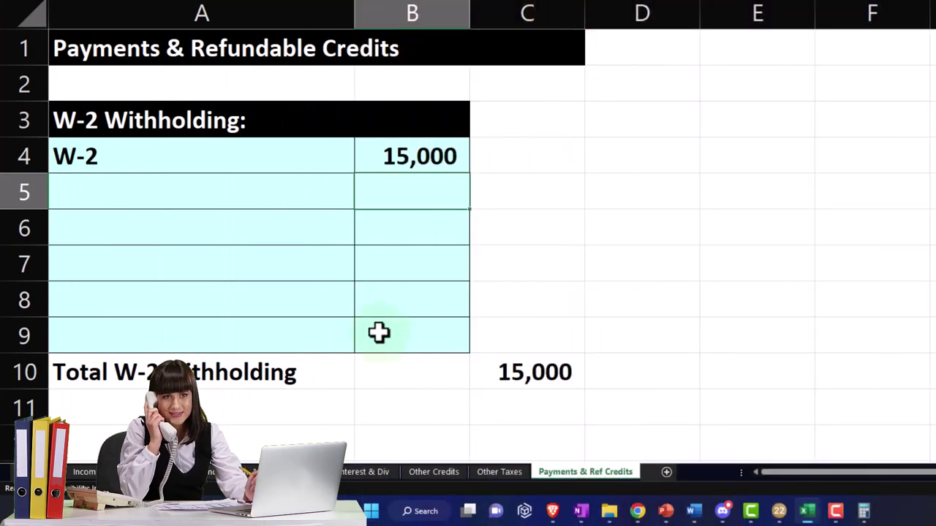
{"action": "scroll", "coordinate": [378, 332], "scroll_direction": "up", "scroll_amount": 5, "text": "ctrl"}
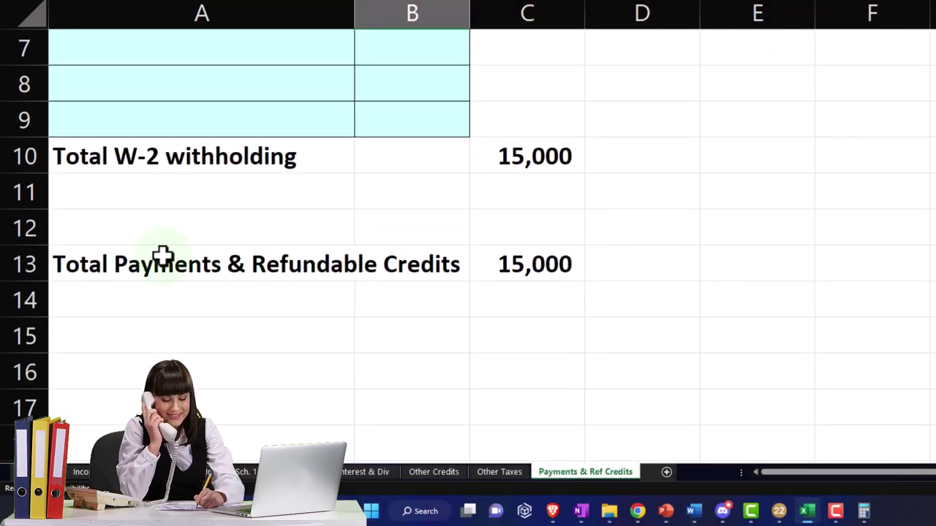
{"action": "mouse_move", "coordinate": [30, 229]}
{"action": "left_mouse_down"}
{"action": "mouse_move", "coordinate": [38, 244]}
{"action": "mouse_move", "coordinate": [33, 424]}
{"action": "left_mouse_up"}
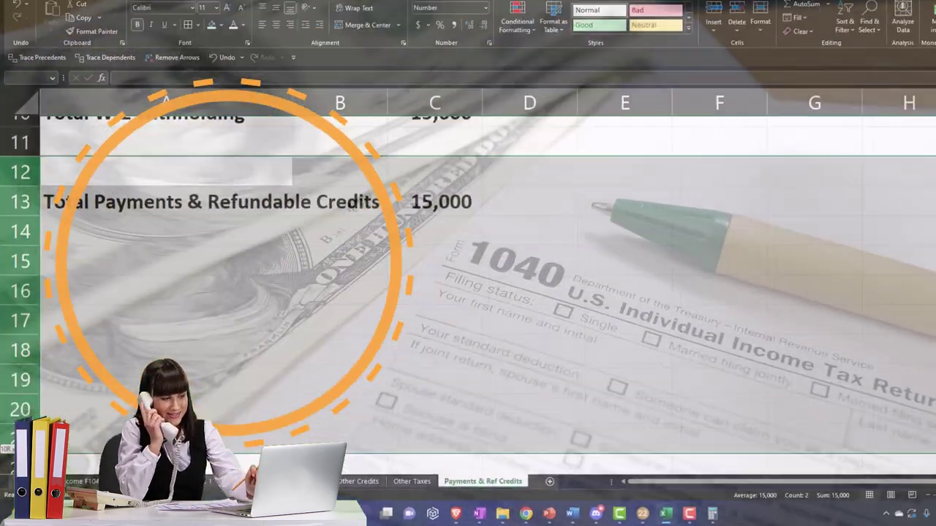
{"action": "right_click", "coordinate": [116, 373]}
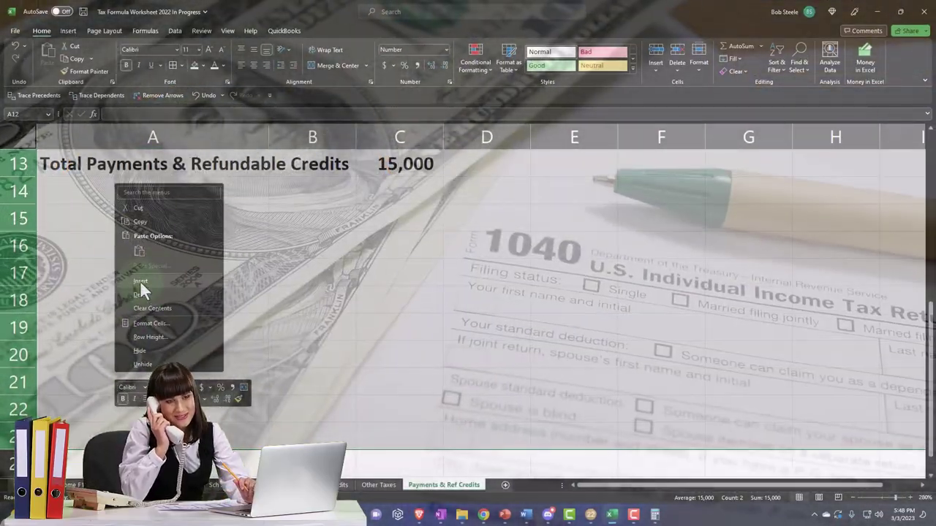
{"action": "left_click", "coordinate": [140, 280]}
{"action": "scroll", "coordinate": [140, 293], "scroll_direction": "up", "scroll_amount": 4}
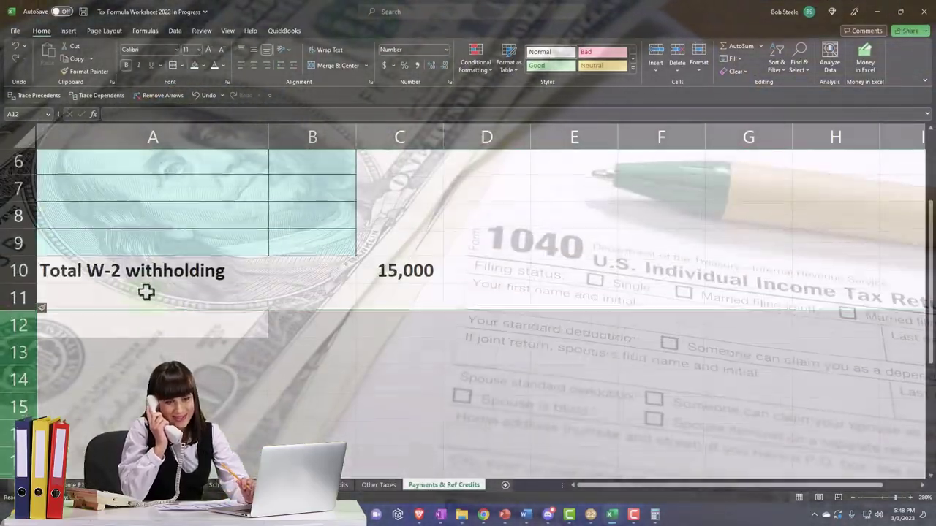
{"action": "scroll", "coordinate": [125, 348], "scroll_direction": "down", "scroll_amount": 1}
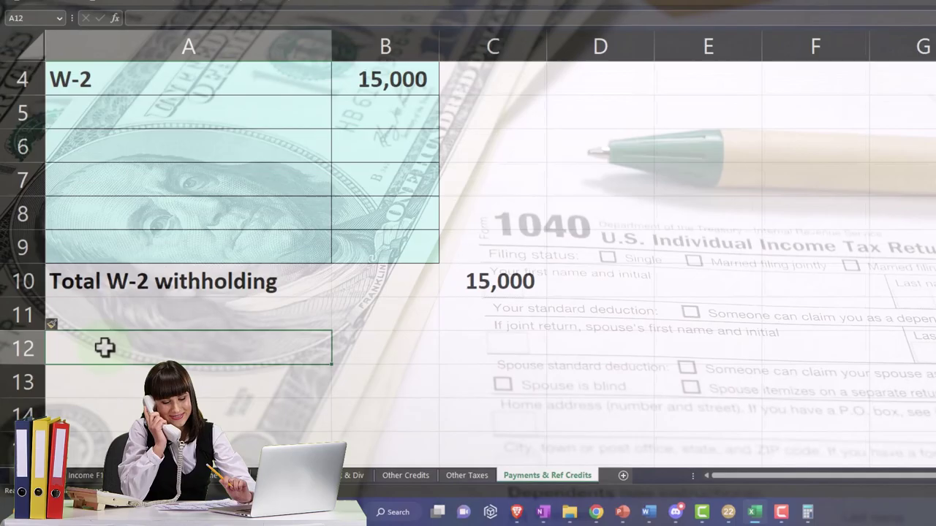
- Enter the heading "1099 R Withholding" in A12 below the W-2 withholding total
{"action": "left_click", "coordinate": [86, 385]}
{"action": "type", "text": "Wi"}
{"action": "key", "text": "BackSpace"}
{"action": "key", "text": "BackSpace"}
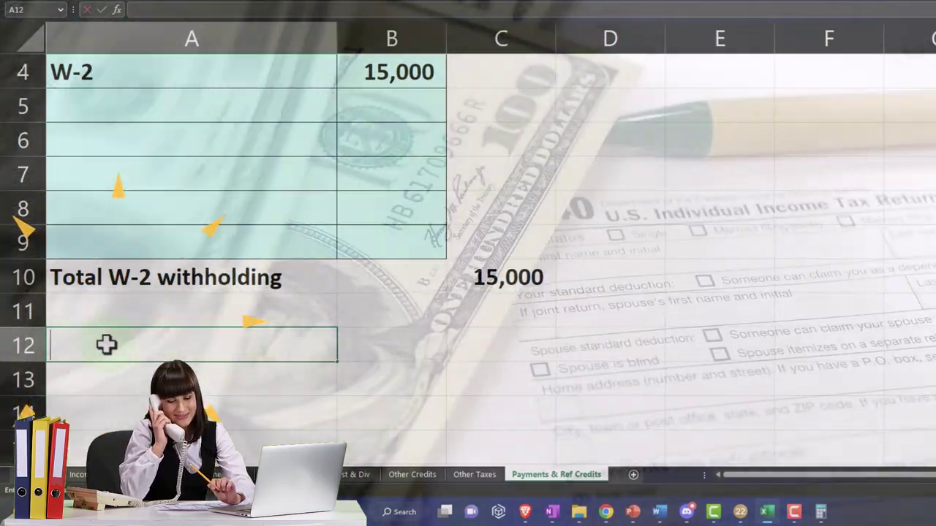
{"action": "type", "text": "10"}
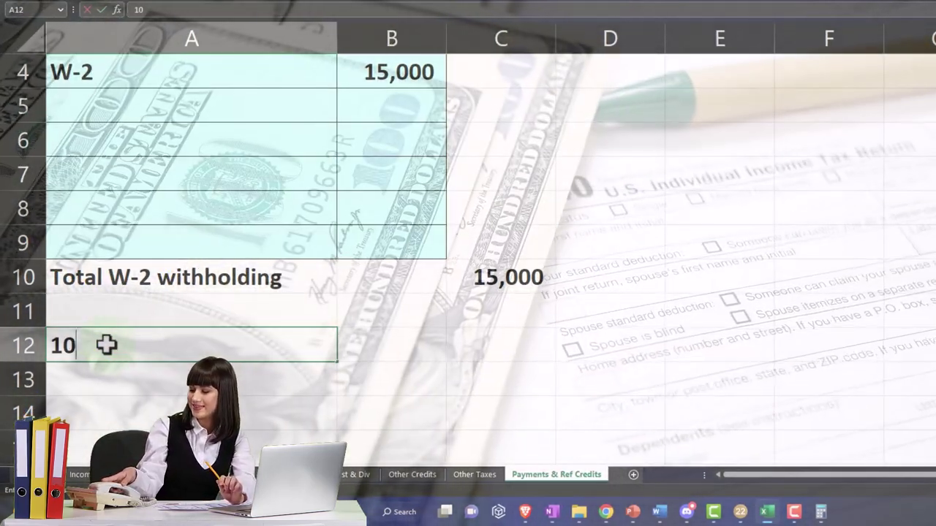
{"action": "type", "text": "99 R Withholding"}
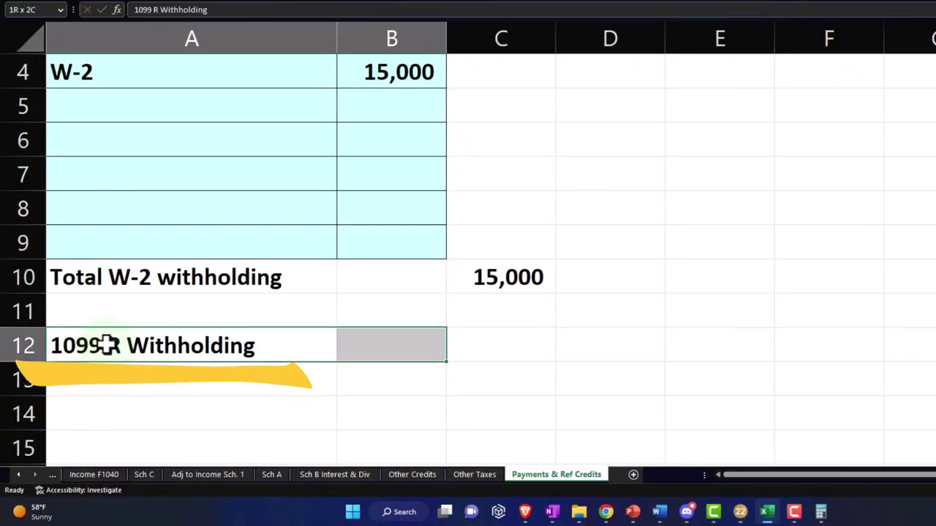
- Format the heading cells A12:B12 with black fill and white text, and set the W-2 withholding in B4 to 0
{"action": "left_click", "coordinate": [219, 31]}
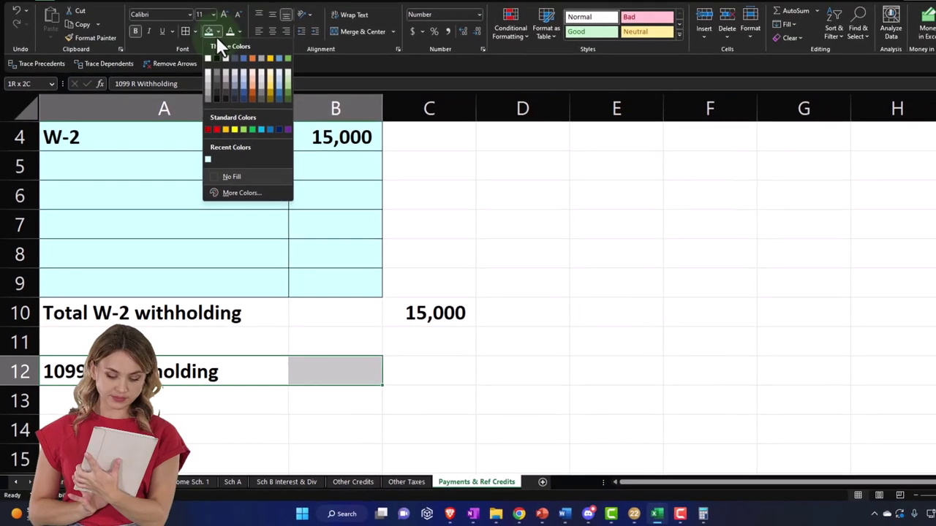
{"action": "left_click", "coordinate": [217, 58]}
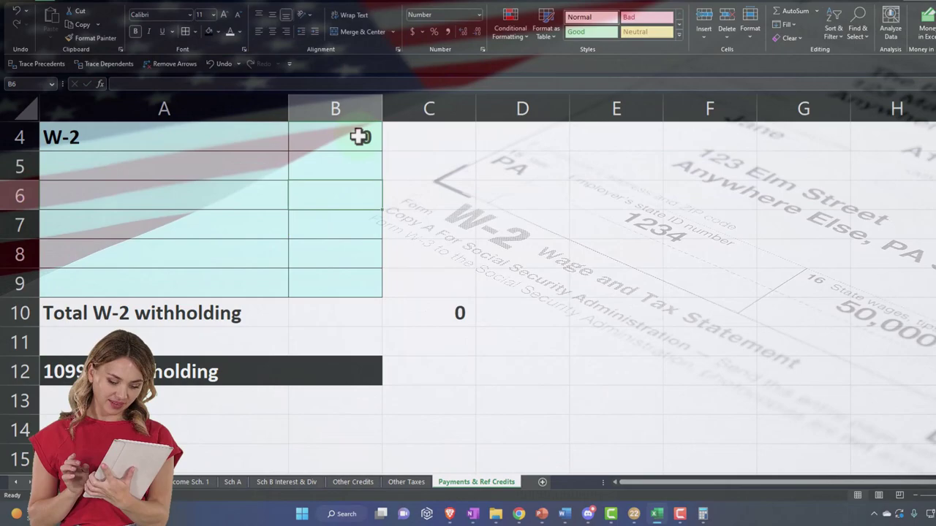
{"action": "key", "text": "Down"}
{"action": "key", "text": "Down"}
- Apply cell borders and the recently used light blue fill to A13:B21 under the 1099 R Withholding heading
{"action": "scroll", "coordinate": [265, 117], "scroll_direction": "down", "scroll_amount": 3}
{"action": "scroll", "coordinate": [230, 161], "scroll_direction": "up", "scroll_amount": 1}
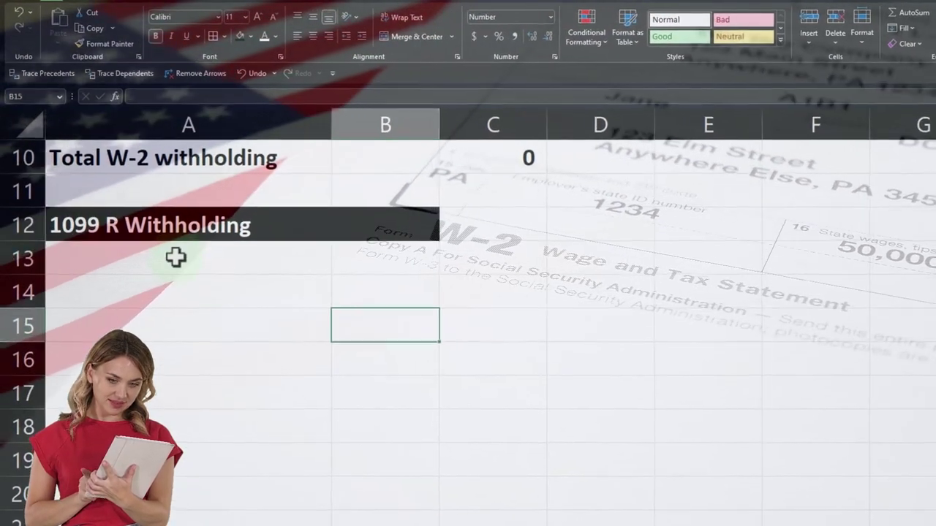
{"action": "left_click_drag", "start_coordinate": [176, 256], "coordinate": [378, 516]}
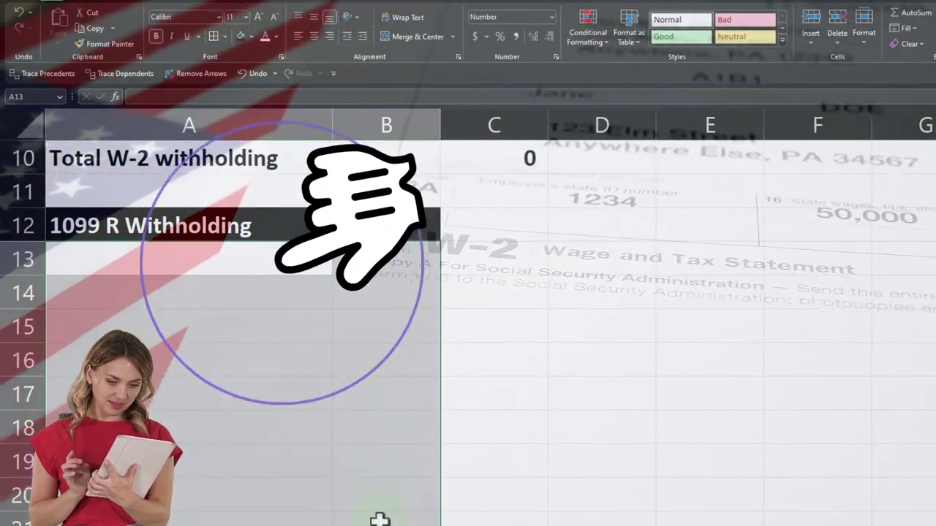
{"action": "left_click", "coordinate": [215, 36]}
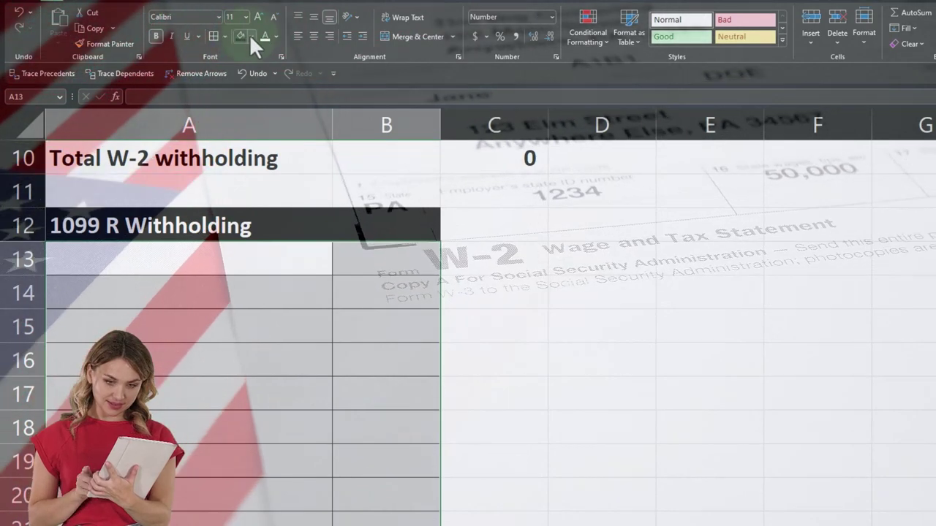
{"action": "left_click", "coordinate": [250, 36]}
{"action": "left_click", "coordinate": [239, 183]}
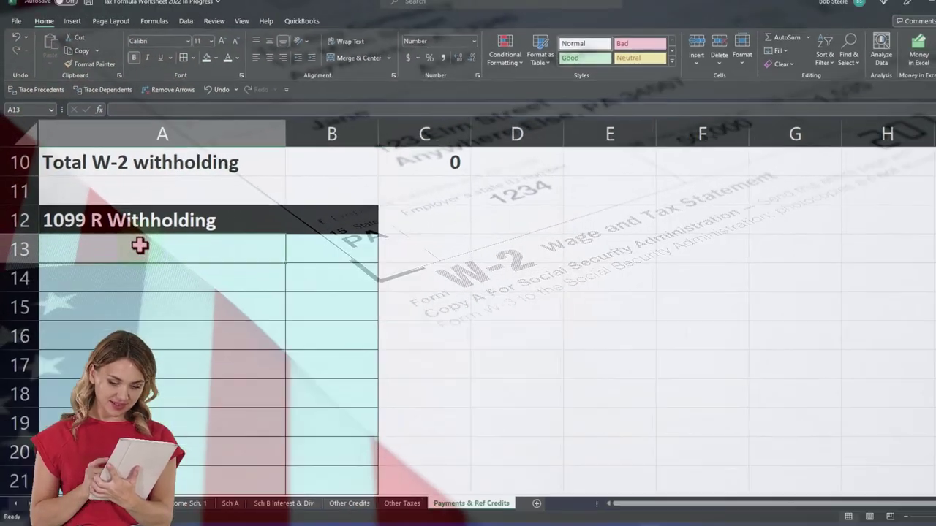
- Label A13 "1099 R 1" and enter 15000 as its withholding in B13
{"action": "left_click", "coordinate": [139, 245]}
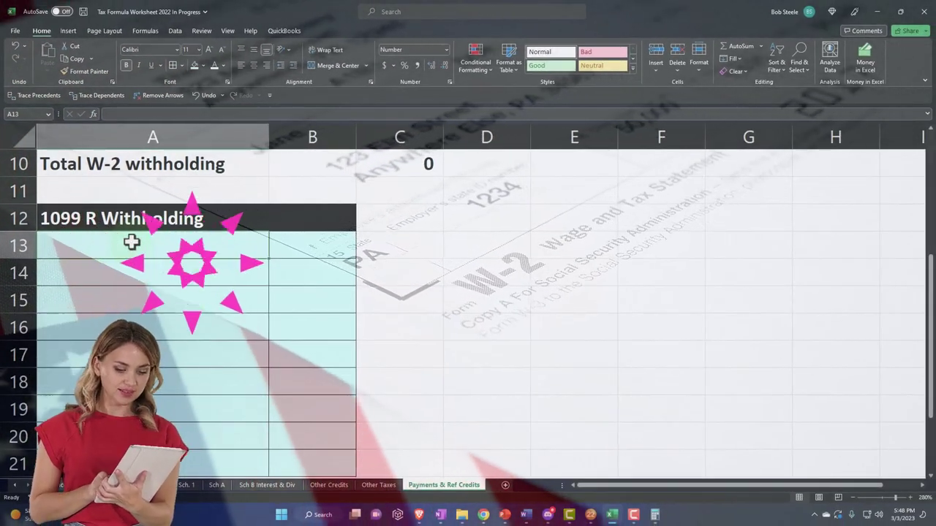
{"action": "type", "text": "1099 R 1"}
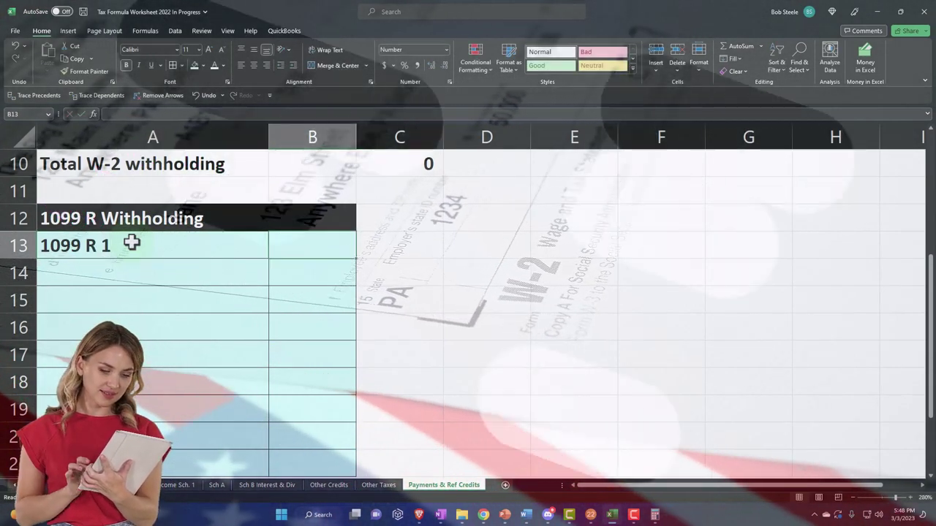
{"action": "key", "text": "Tab"}
{"action": "type", "text": "1500"}
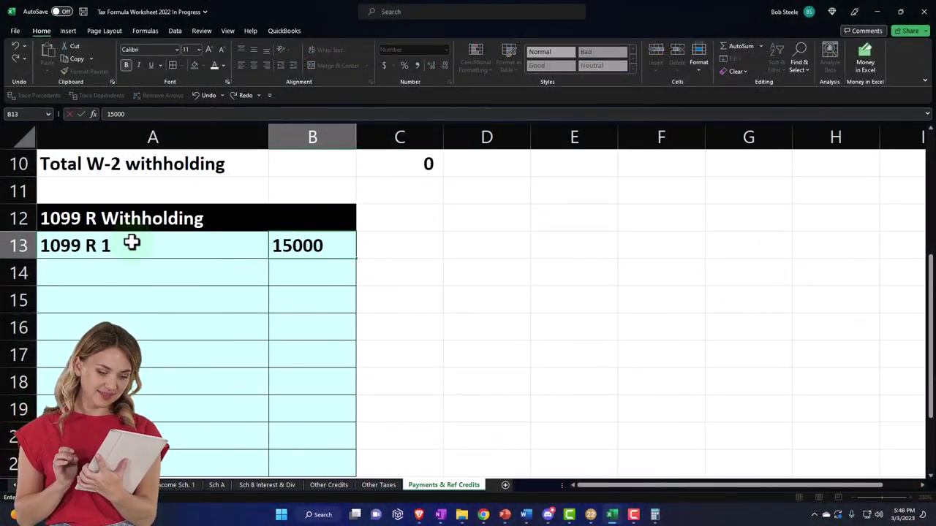
- Delete the surplus blank rows 23 and 24 above Total Payments & Refundable Credits
{"action": "scroll", "coordinate": [162, 305], "scroll_direction": "down", "scroll_amount": 2}
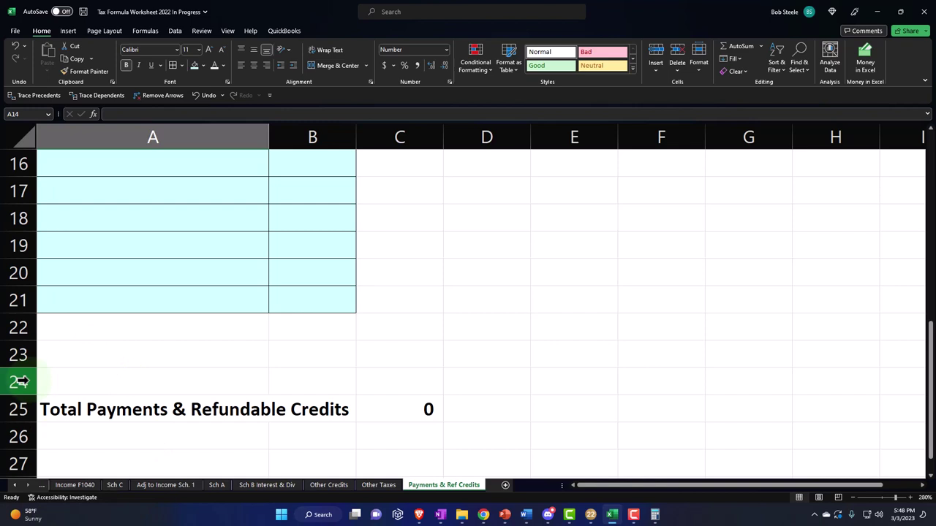
{"action": "left_click_drag", "start_coordinate": [23, 381], "coordinate": [27, 354]}
{"action": "right_click", "coordinate": [82, 362]}
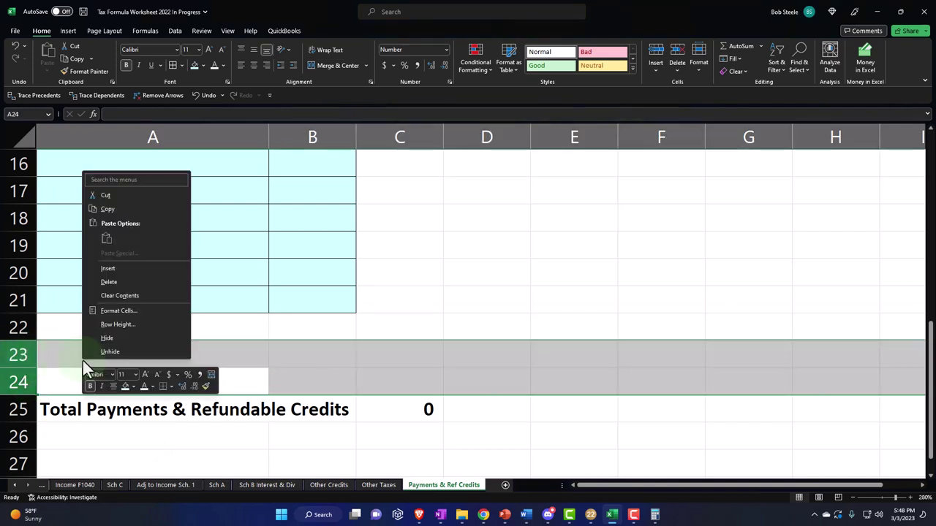
{"action": "left_click", "coordinate": [108, 282]}
- Replace the Total Payments & Refundable Credits formula in C23 with a SUM of C2:C22
{"action": "left_click", "coordinate": [400, 357]}
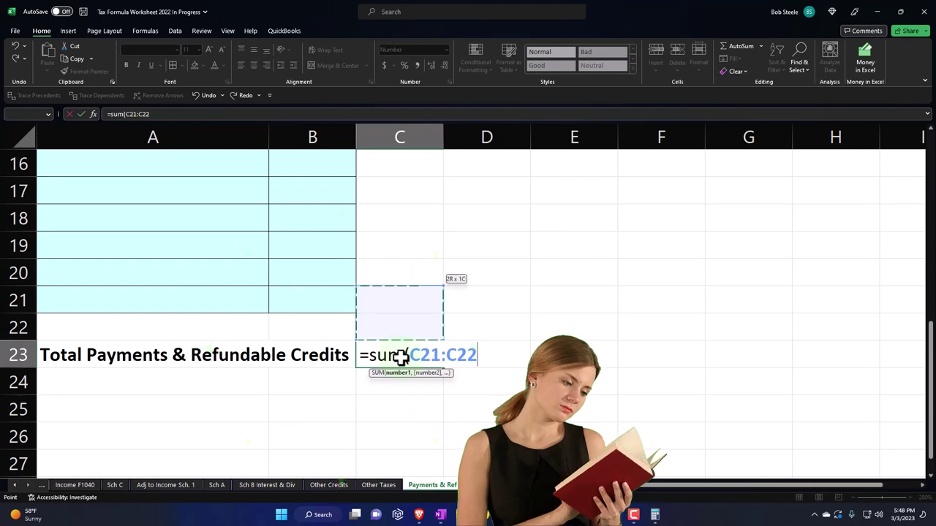
{"action": "key", "text": "shift+Up"}
{"action": "key", "text": "shift+Up"}
{"action": "key", "text": "shift+Up"}
{"action": "key", "text": "shift+Up"}
{"action": "key", "text": "shift+Up"}
{"action": "key", "text": "shift+Up"}
{"action": "key", "text": "shift+Up"}
{"action": "key", "text": "shift+Up"}
{"action": "key", "text": "shift+Up"}
{"action": "key", "text": "shift+Up"}
{"action": "key", "text": "shift+Up"}
{"action": "key", "text": "shift+Up"}
{"action": "key", "text": "shift+Up"}
{"action": "key", "text": "shift+Up"}
{"action": "key", "text": "shift+Up"}
{"action": "key", "text": "shift+Up"}
{"action": "key", "text": "shift+Up"}
{"action": "key", "text": "shift+Up"}
{"action": "key", "text": "shift+Up"}
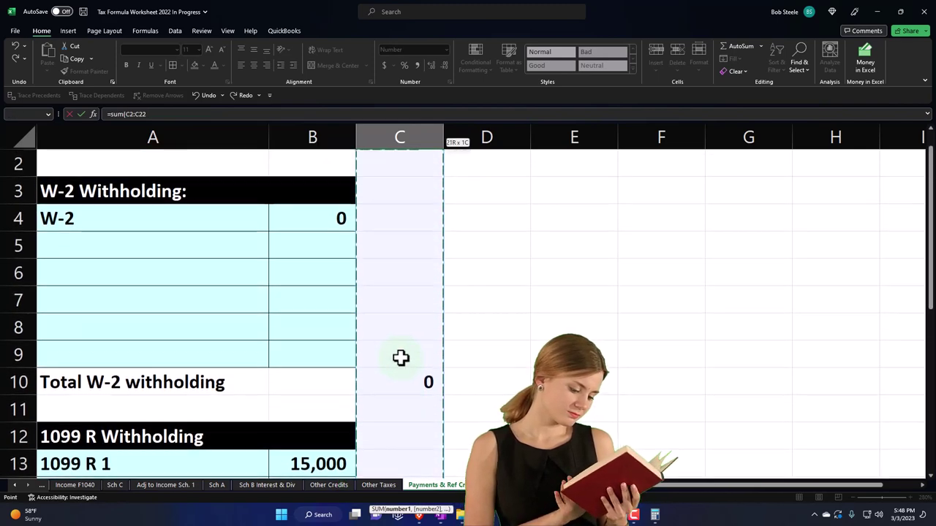
{"action": "key", "text": "Return"}
- Enter a SUM of the 1099 R withholding amounts in column B into cell C21
{"action": "scroll", "coordinate": [401, 358], "scroll_direction": "down", "scroll_amount": 1}
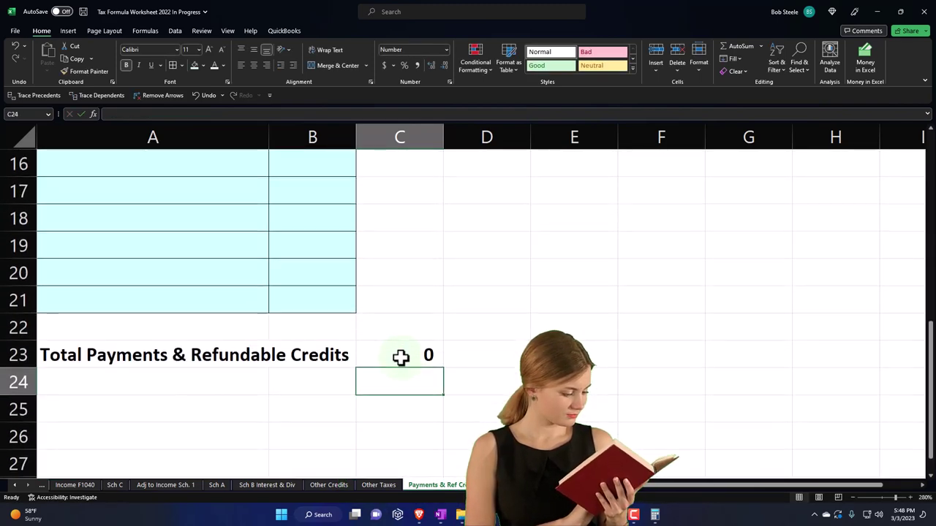
{"action": "scroll", "coordinate": [400, 358], "scroll_direction": "up", "scroll_amount": 2}
{"action": "scroll", "coordinate": [401, 362], "scroll_direction": "down", "scroll_amount": 1}
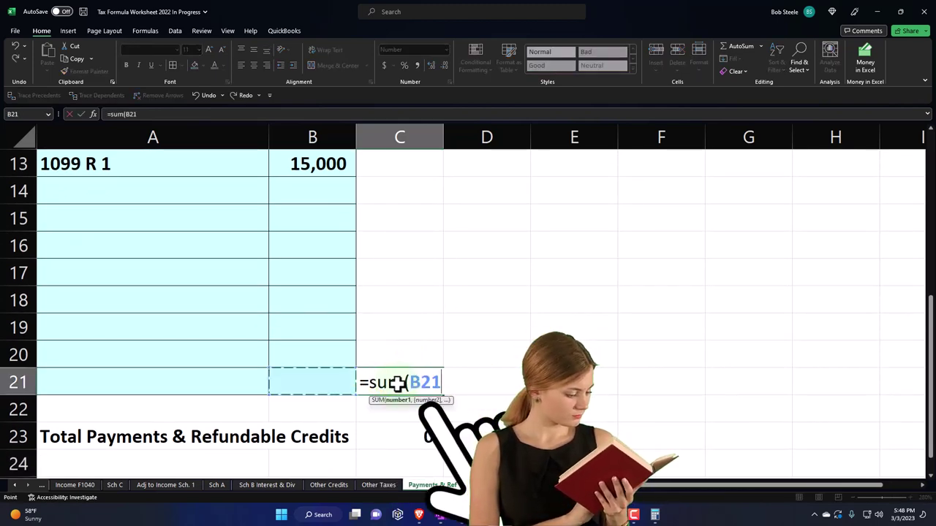
{"action": "key", "text": "Return"}
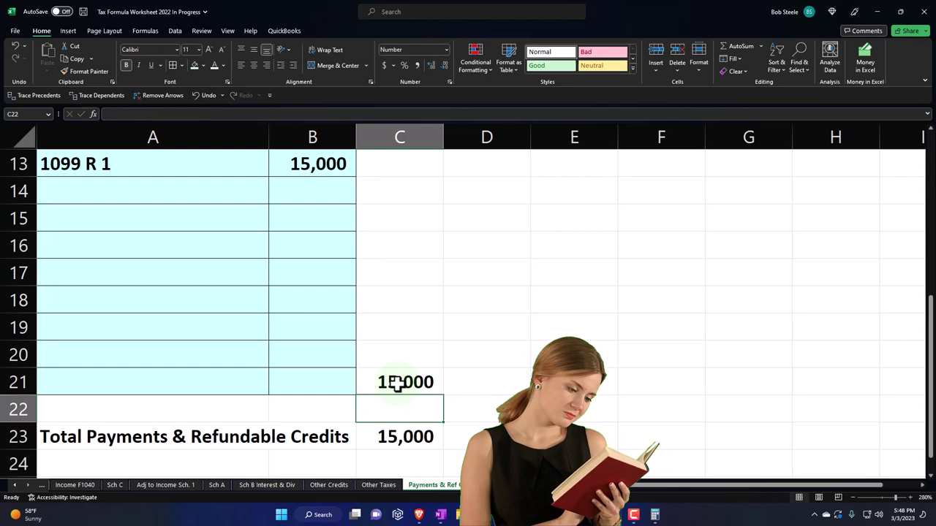
- Review the Payments & Refundable Credits and Tax Due or (Refund) lines on the Tax Formula sheet
{"action": "scroll", "coordinate": [397, 385], "scroll_direction": "up", "scroll_amount": 2}
{"action": "scroll", "coordinate": [397, 385], "scroll_direction": "down", "scroll_amount": 2}
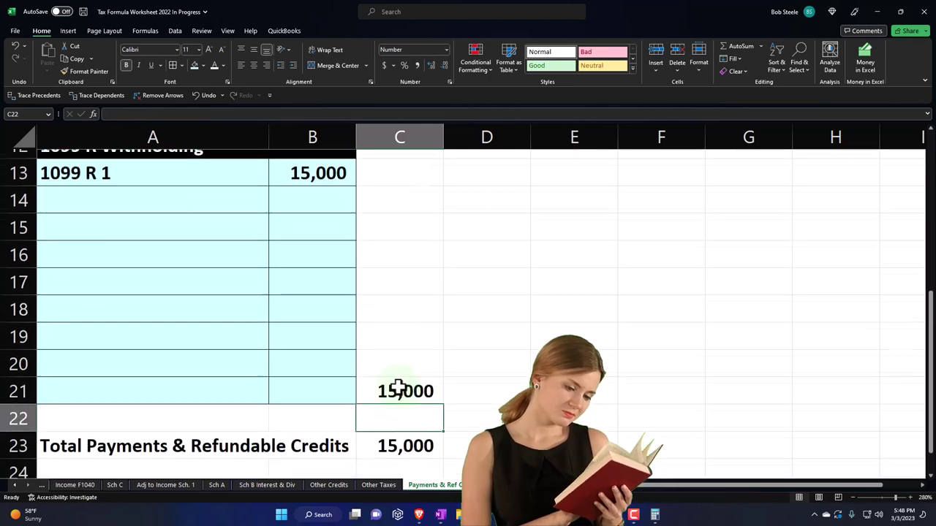
{"action": "left_click", "coordinate": [62, 486]}
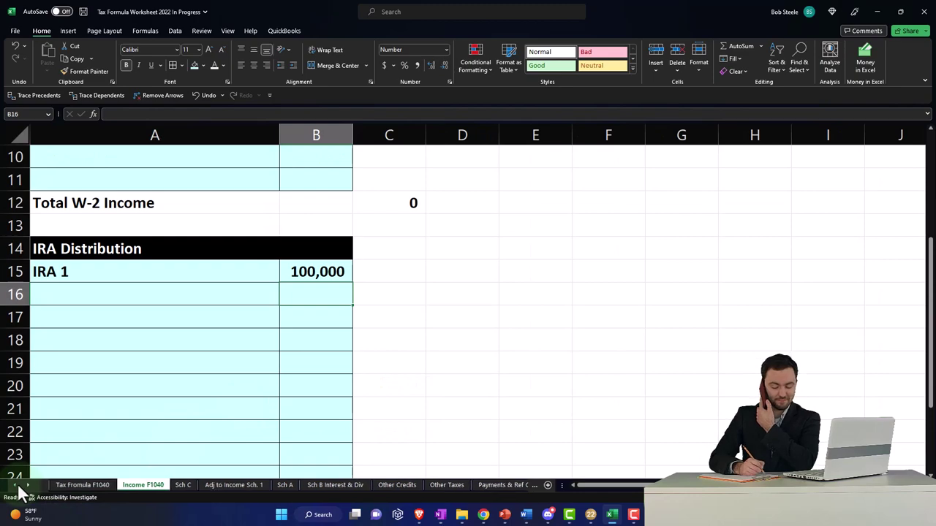
{"action": "left_click", "coordinate": [73, 485]}
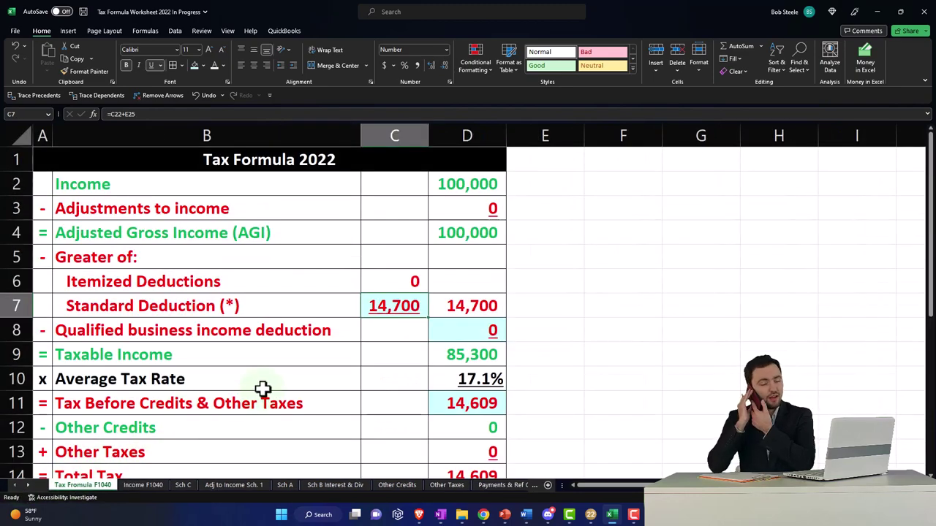
{"action": "scroll", "coordinate": [262, 390], "scroll_direction": "down", "scroll_amount": 1}
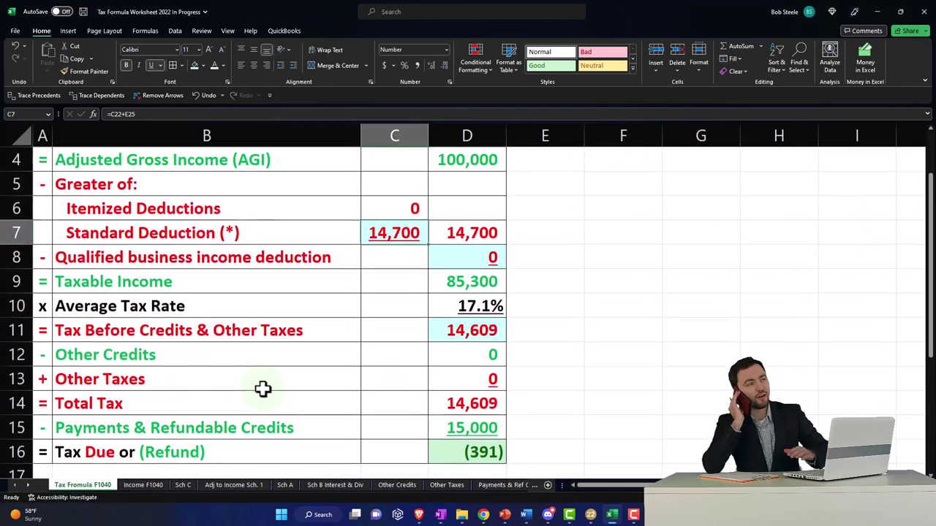
{"action": "left_click", "coordinate": [436, 430]}
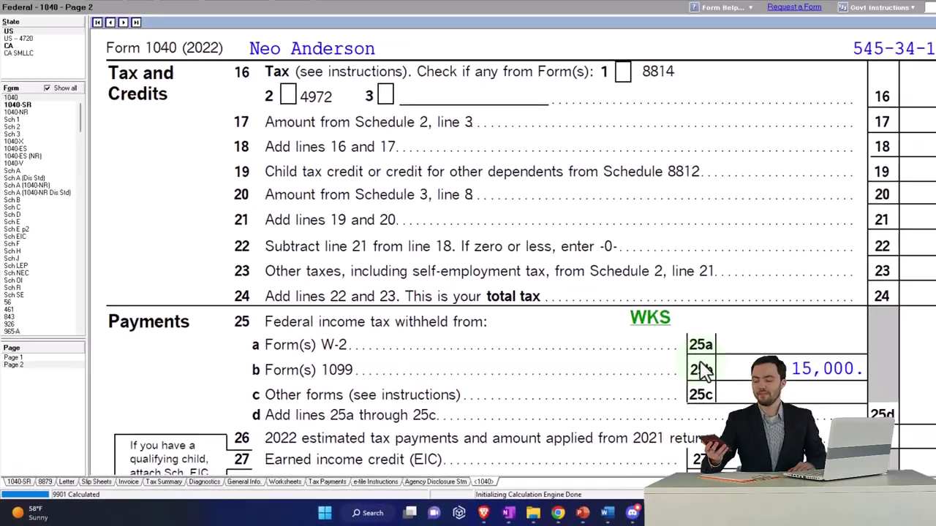
- Look up the tax on Form 1040 page 2 in Lacerte and enter 14389 in D11 of the Excel Tax Formula sheet
{"action": "scroll", "coordinate": [611, 392], "scroll_direction": "down", "scroll_amount": 3}
{"action": "scroll", "coordinate": [738, 429], "scroll_direction": "up", "scroll_amount": 5}
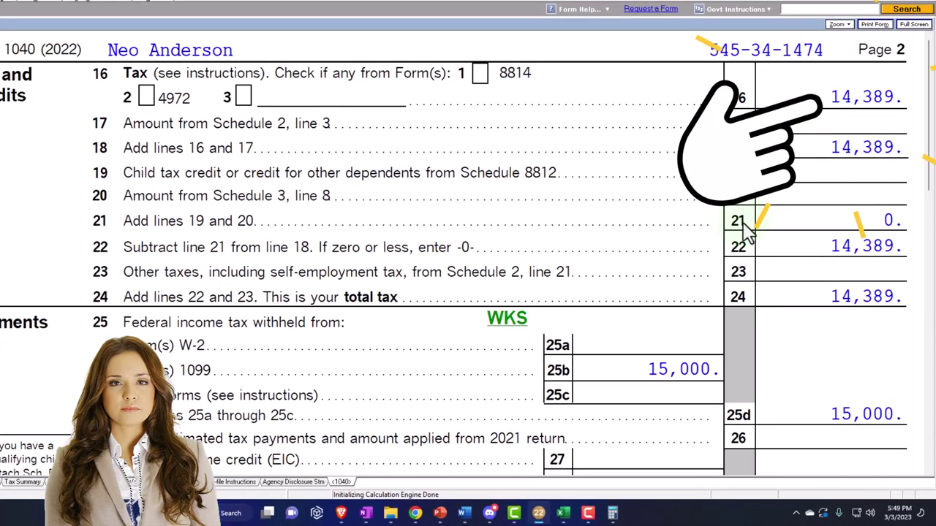
{"action": "left_click", "coordinate": [565, 515]}
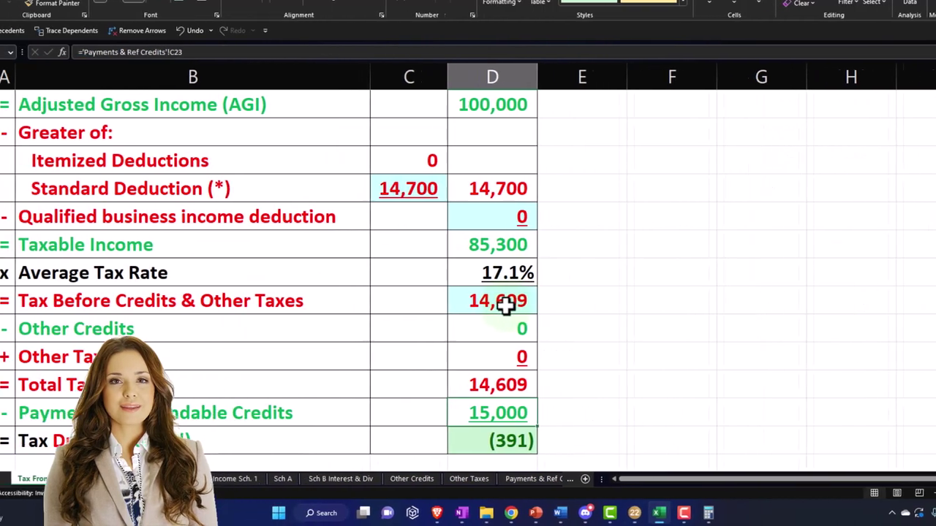
{"action": "type", "text": "143"}
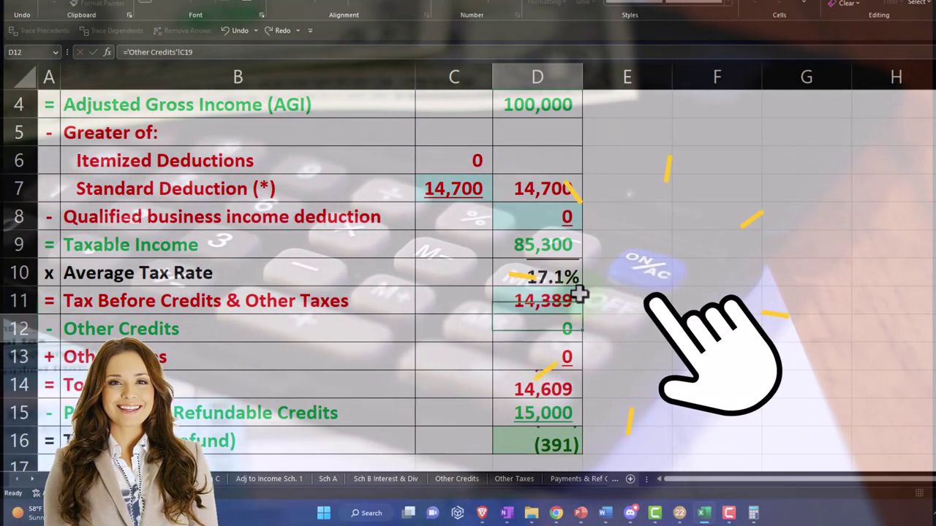
- Check the total payments and refund on Form 1040 page 2 in Lacerte and return to page 1
{"action": "left_click", "coordinate": [706, 515]}
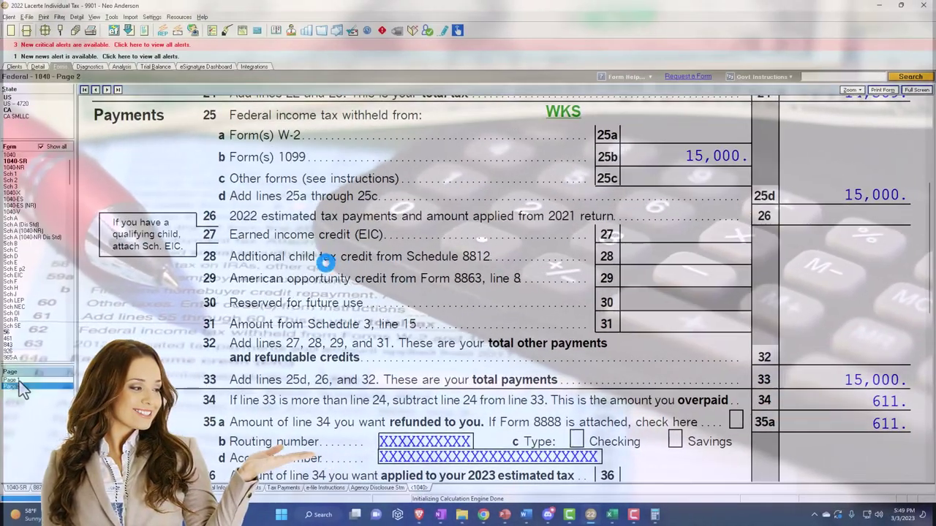
{"action": "left_click", "coordinate": [16, 381]}
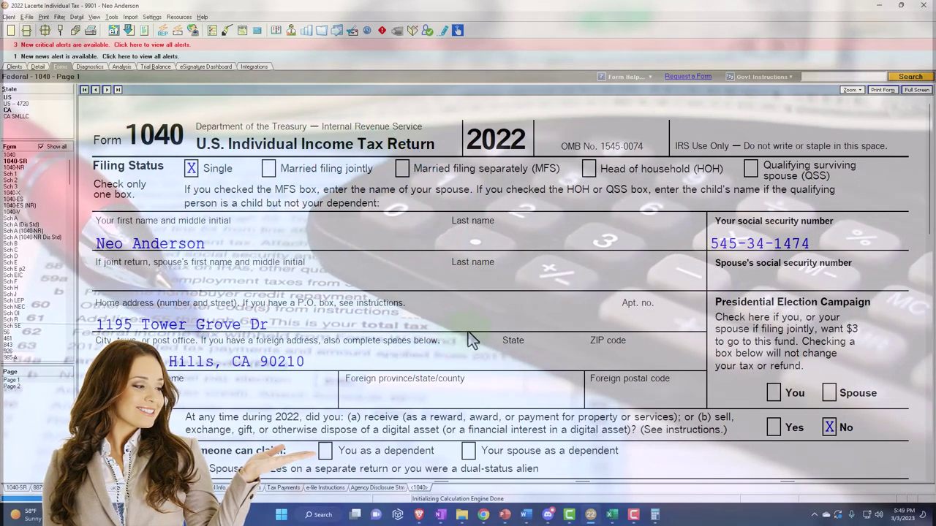
{"action": "left_click", "coordinate": [504, 515]}
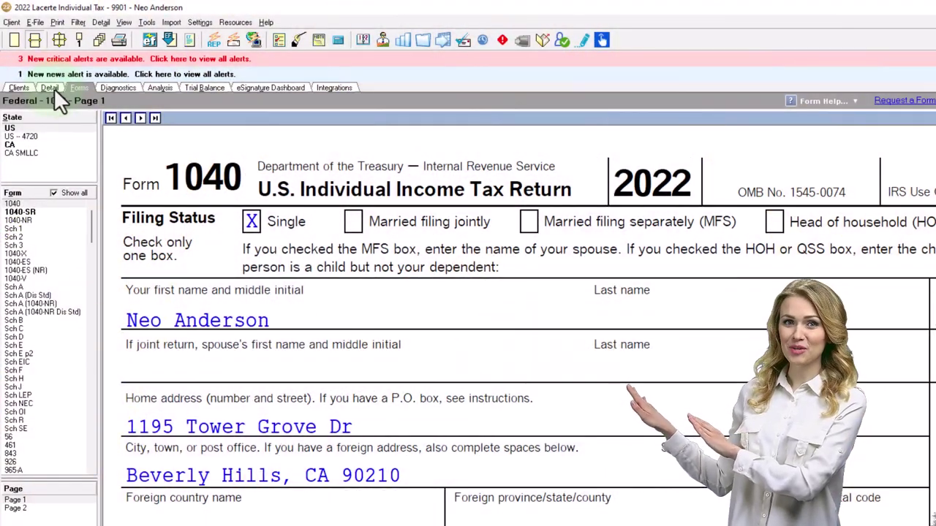
- Enter the IRA distribution in Lacerte as 1,000 gross and 1,000 taxable, with federal income tax withholding left blank
{"action": "key", "text": "alt+Tab"}
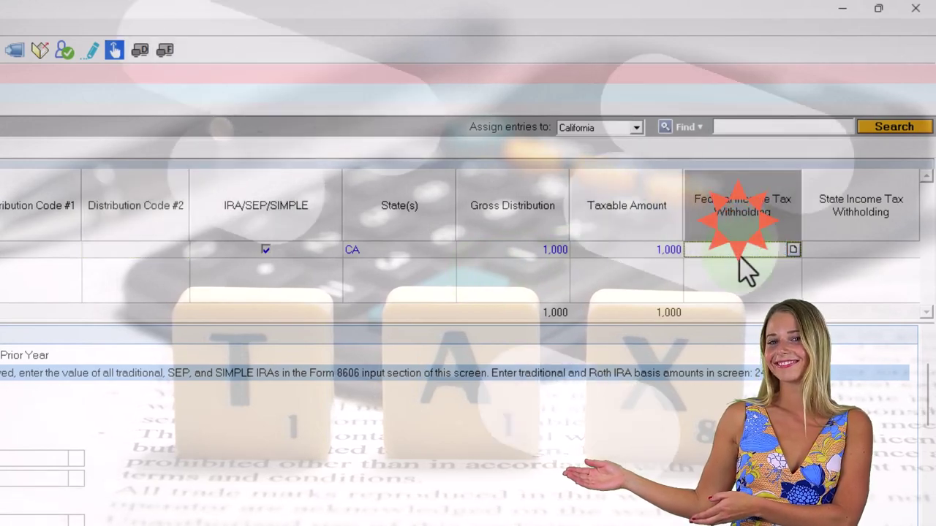
{"action": "key", "text": "Tab"}
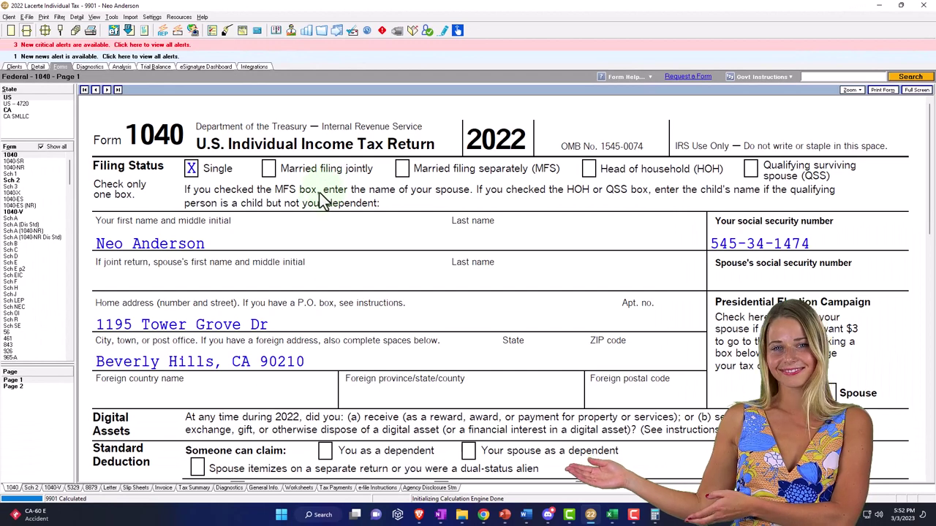
- Examine the W-2 wages, taxable IRA distribution and total income lines on page 1 of Form 1040
{"action": "scroll", "coordinate": [401, 253], "scroll_direction": "down", "scroll_amount": 3}
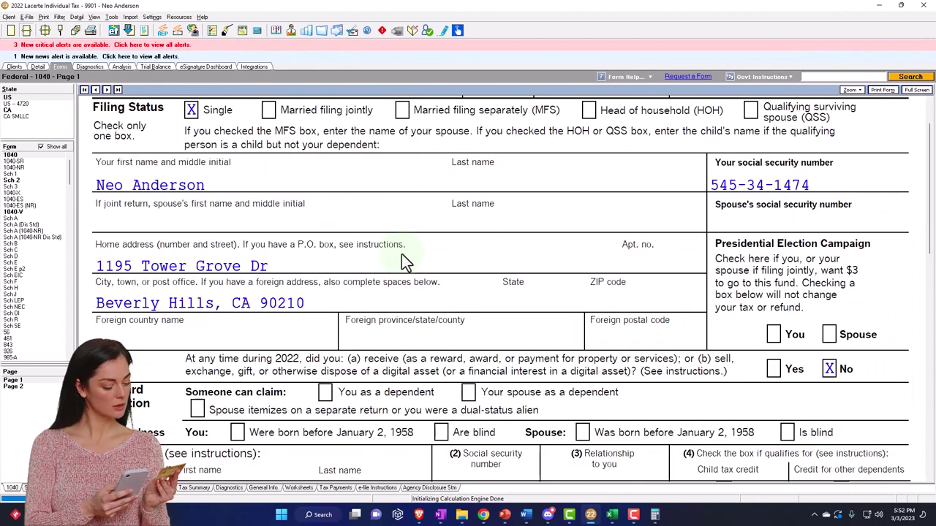
{"action": "scroll", "coordinate": [401, 254], "scroll_direction": "down", "scroll_amount": 4}
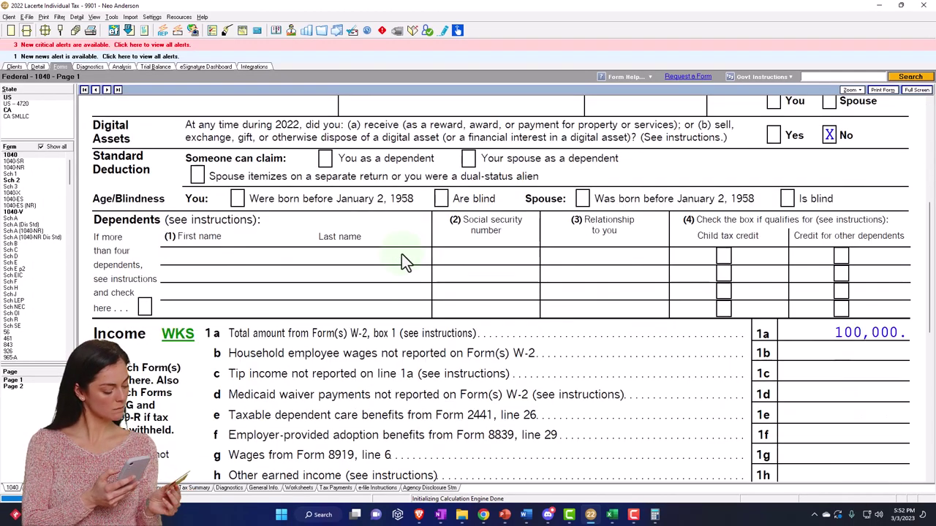
{"action": "scroll", "coordinate": [687, 263], "scroll_direction": "down", "scroll_amount": 1}
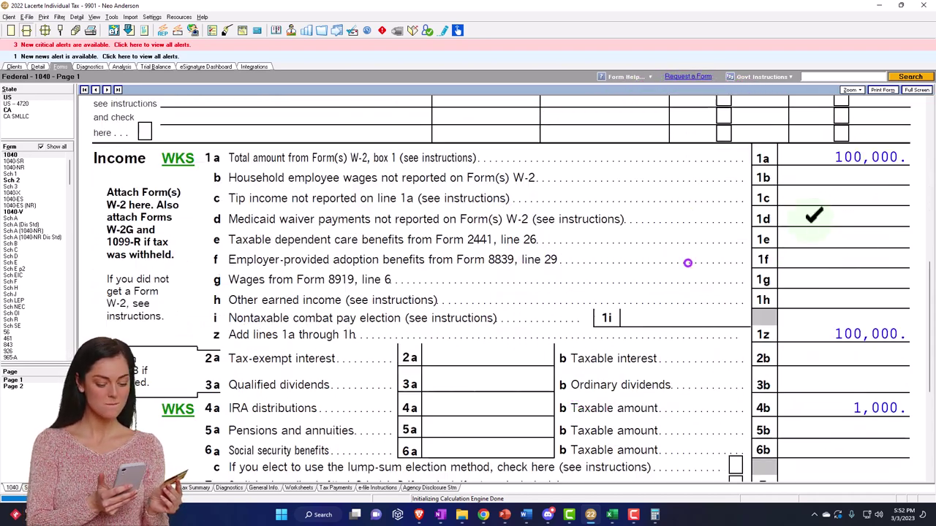
{"action": "scroll", "coordinate": [814, 215], "scroll_direction": "down", "scroll_amount": 1}
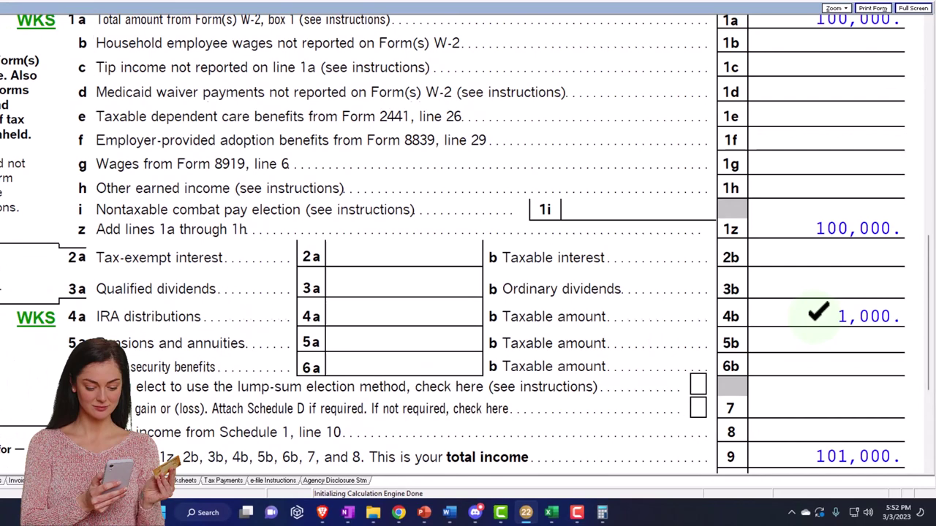
{"action": "scroll", "coordinate": [805, 365], "scroll_direction": "down", "scroll_amount": 2}
{"action": "scroll", "coordinate": [818, 325], "scroll_direction": "down", "scroll_amount": 1}
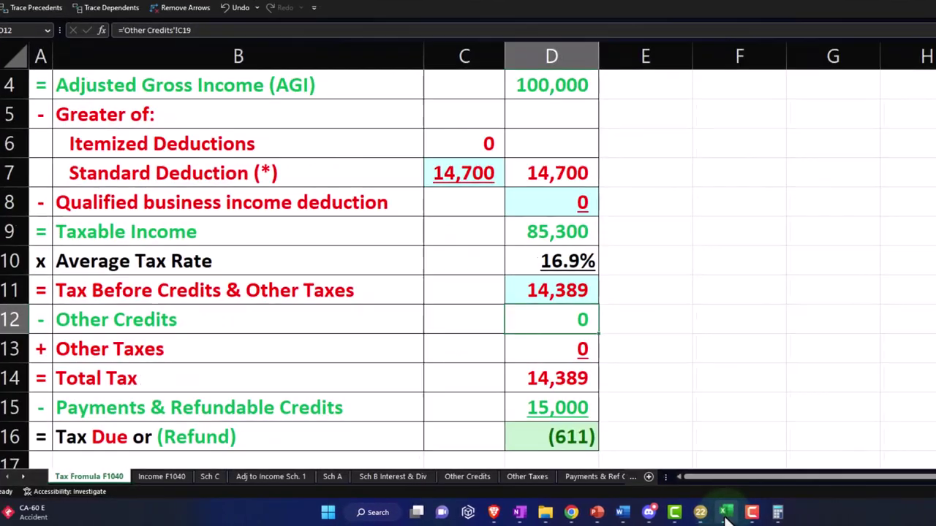
- On the Income F1040 sheet in Excel, clear the IRA 1 amount in B15 and enter 100,000 for W-2 Employer 1 in B2
{"action": "scroll", "coordinate": [559, 242], "scroll_direction": "up", "scroll_amount": 1}
{"action": "left_click", "coordinate": [175, 477]}
{"action": "left_click", "coordinate": [363, 221]}
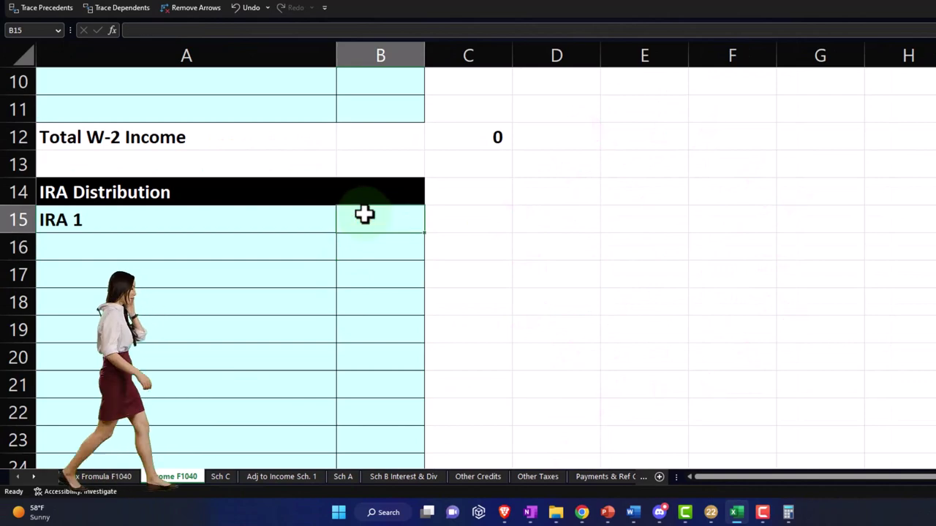
{"action": "scroll", "coordinate": [369, 242], "scroll_direction": "up", "scroll_amount": 3}
{"action": "left_click", "coordinate": [365, 112]}
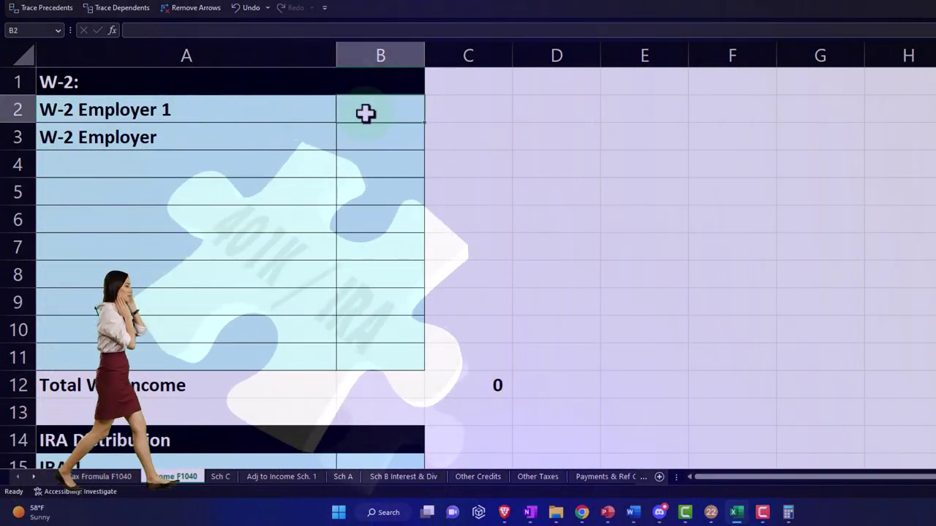
{"action": "type", "text": "100,000"}
{"action": "key", "text": "Return"}
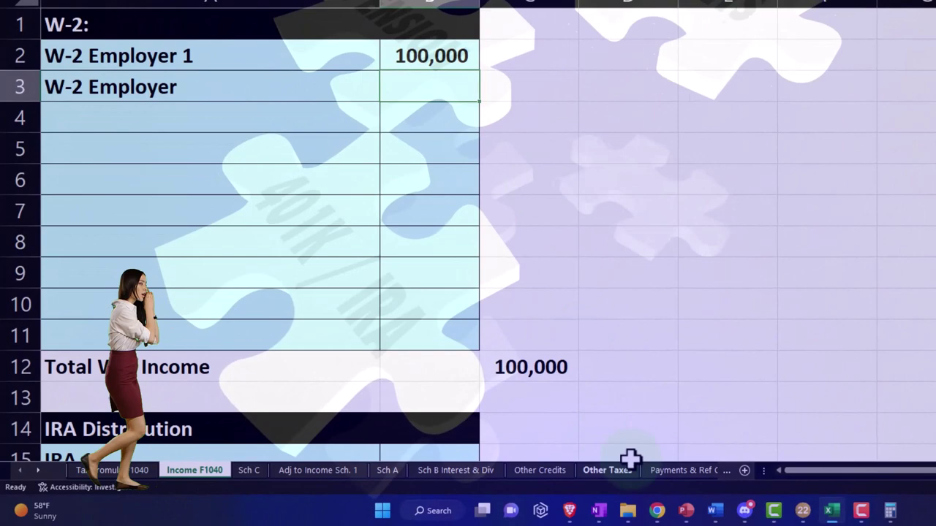
- On the Payments & Ref Credits sheet, clear the 1099 R 1 withholding in B13 and enter 15,000 as W-2 withholding in B4
{"action": "left_click", "coordinate": [654, 473]}
{"action": "scroll", "coordinate": [456, 267], "scroll_direction": "up", "scroll_amount": 2}
{"action": "left_click", "coordinate": [450, 262]}
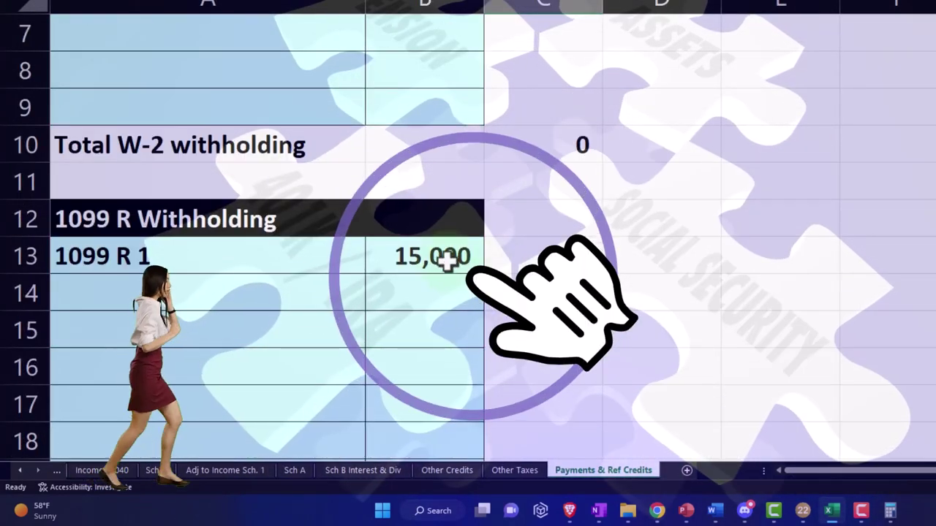
{"action": "scroll", "coordinate": [443, 255], "scroll_direction": "up", "scroll_amount": 2}
{"action": "left_click", "coordinate": [411, 150]}
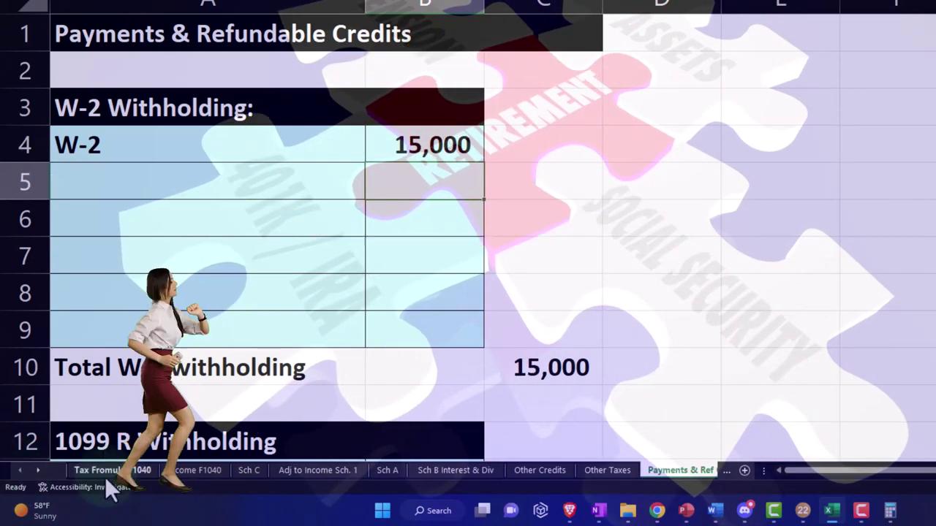
- Replace the Standard Deduction formula in C7 of the Tax Formula sheet so that it gives 12,950
{"action": "left_click", "coordinate": [101, 472]}
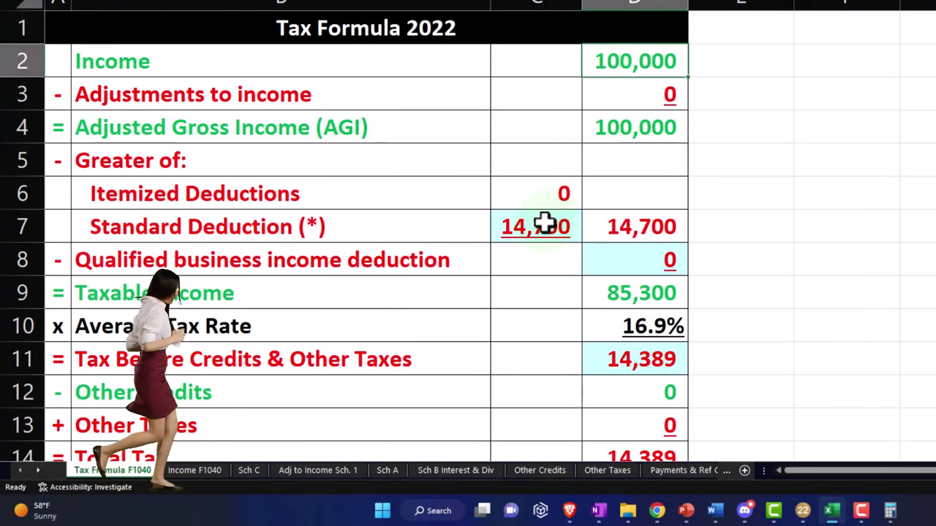
{"action": "type", "text": "="}
{"action": "scroll", "coordinate": [497, 263], "scroll_direction": "down", "scroll_amount": 2}
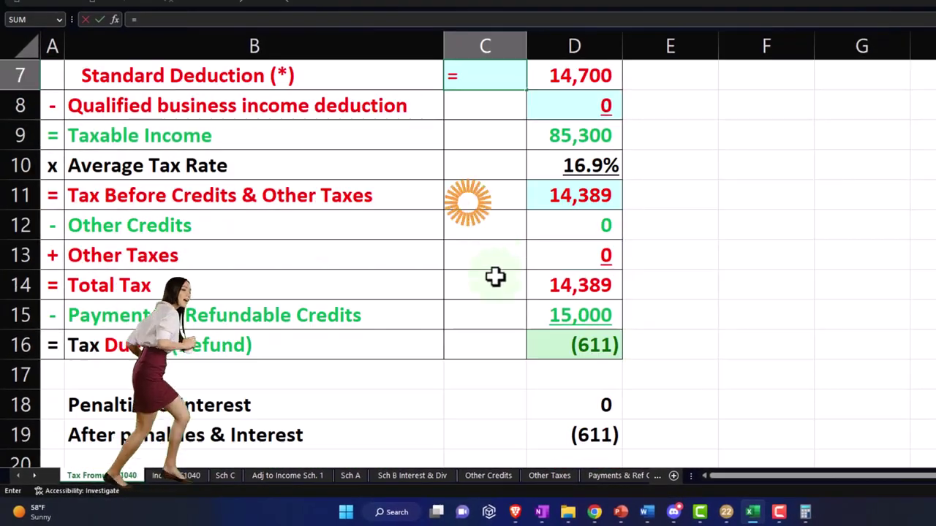
{"action": "key", "text": "Return"}
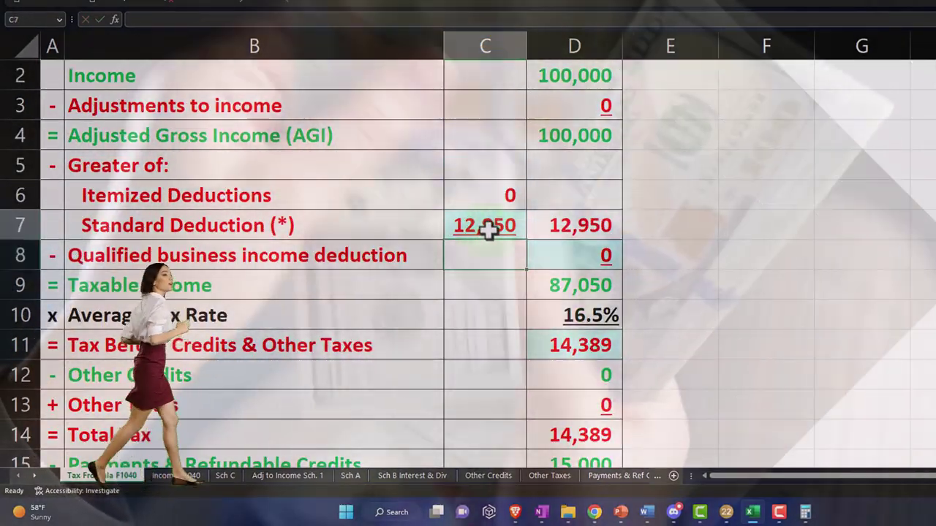
{"action": "left_click", "coordinate": [486, 229]}
{"action": "key", "text": "Right"}
{"action": "key", "text": "Down"}
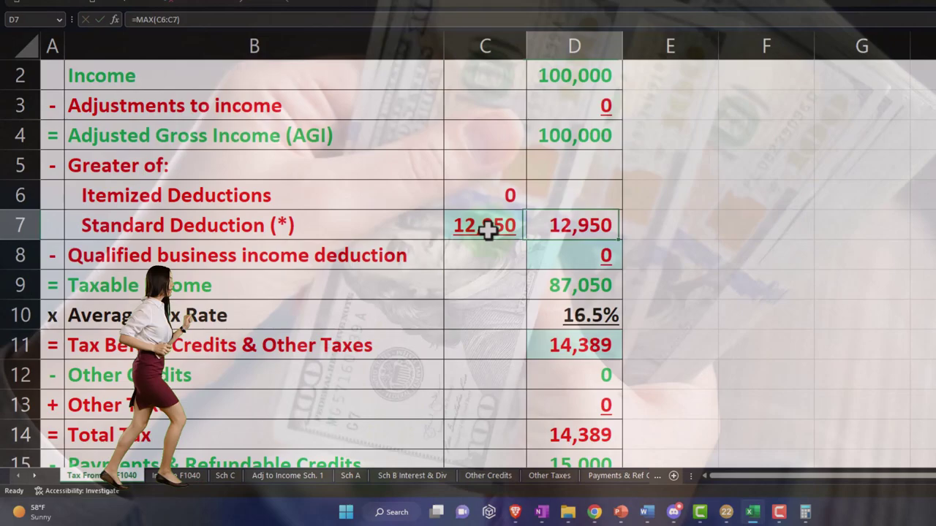
{"action": "key", "text": "Down"}
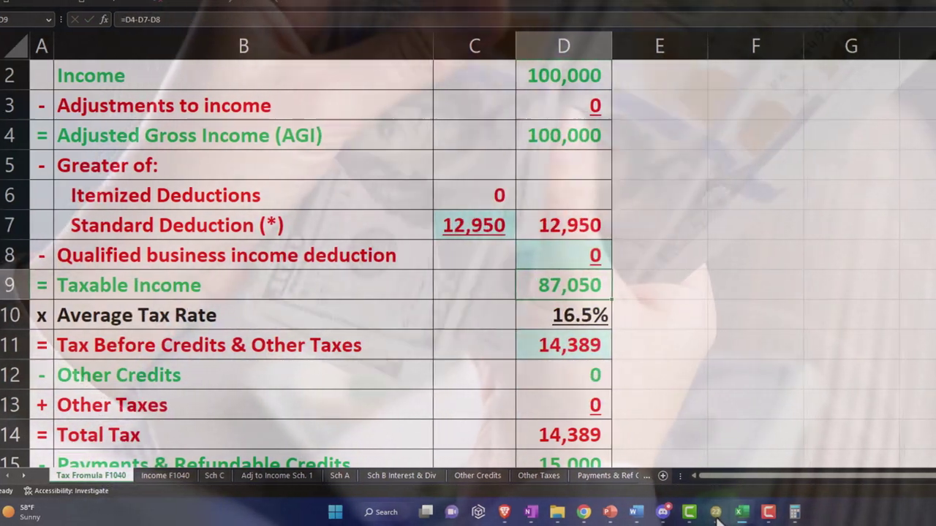
- Enter 1,000 as the IRA 1 distribution in B15 of the Income F1040 sheet
{"action": "left_click", "coordinate": [727, 509]}
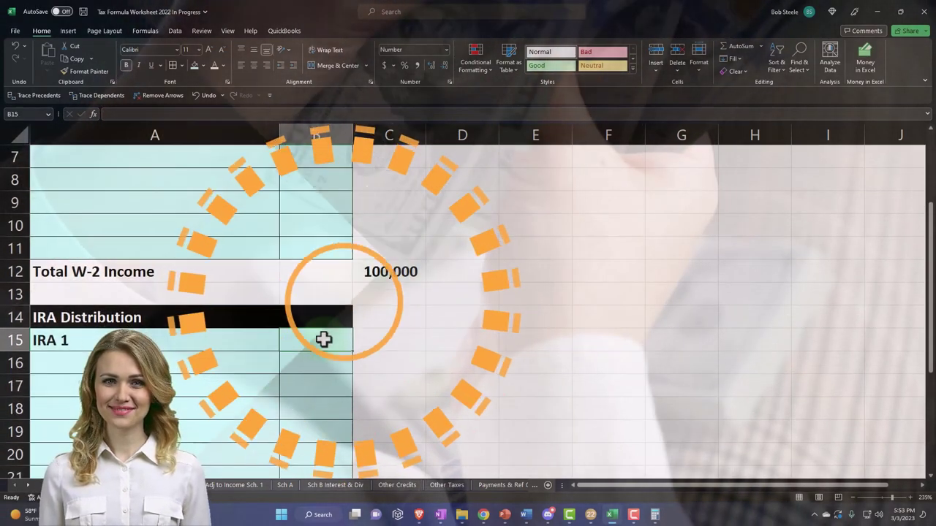
{"action": "left_click", "coordinate": [324, 339]}
{"action": "type", "text": "10"}
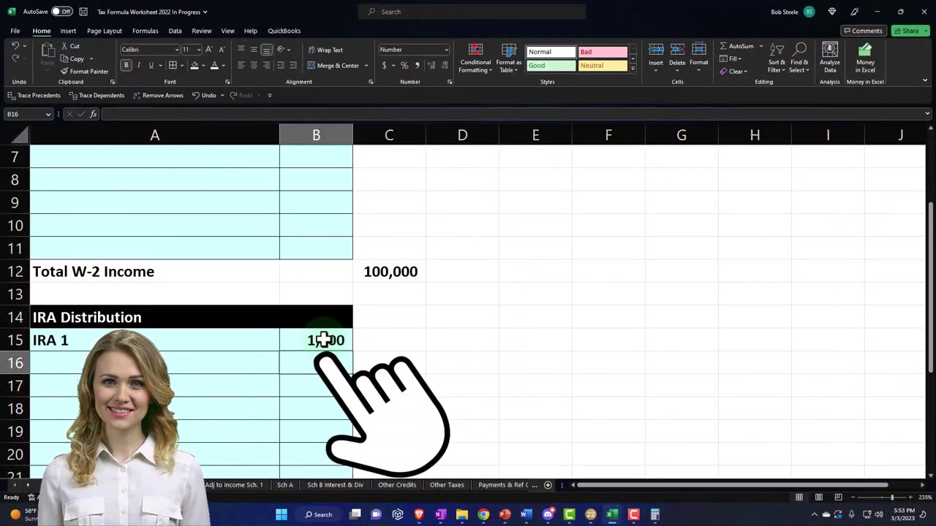
- Check the tax on page 2 of Form 1040 in Lacerte and enter 14,994 in D11 of Excel's Tax Formula sheet
{"action": "left_click", "coordinate": [82, 485]}
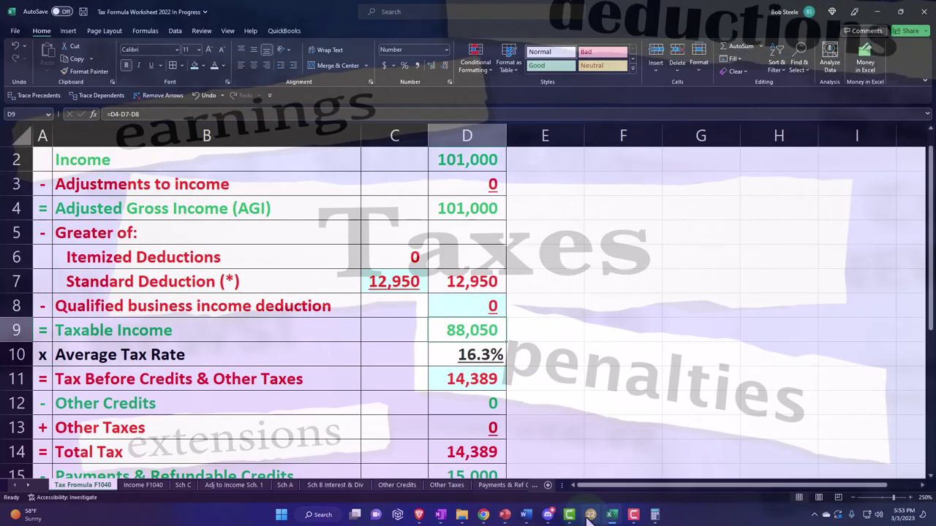
{"action": "left_click", "coordinate": [591, 514]}
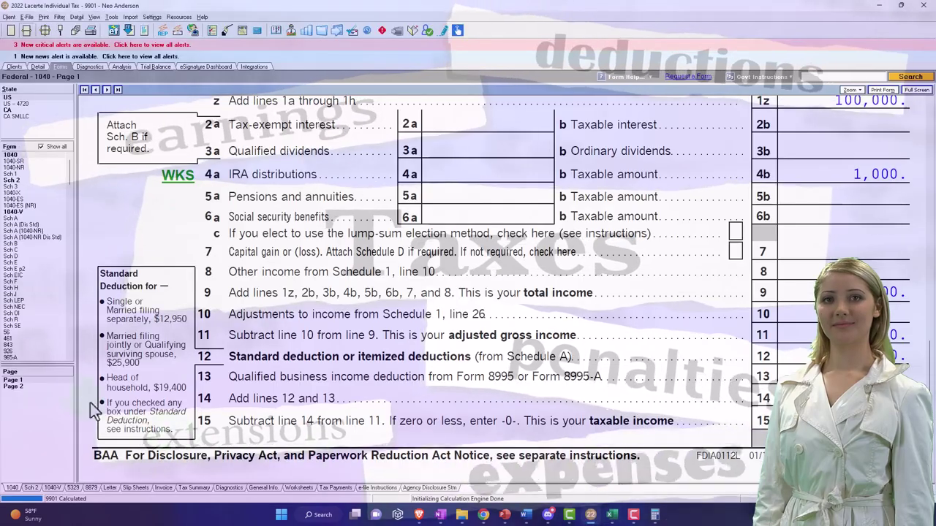
{"action": "left_click", "coordinate": [20, 386]}
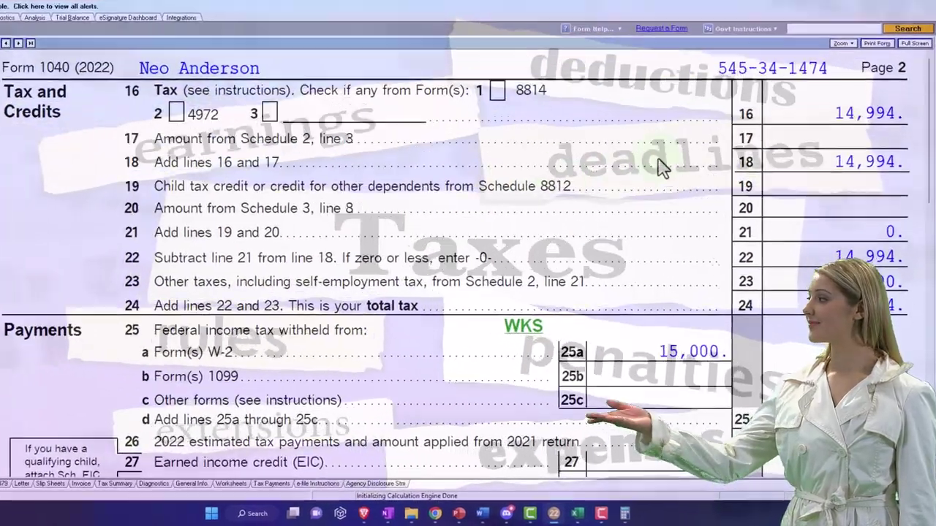
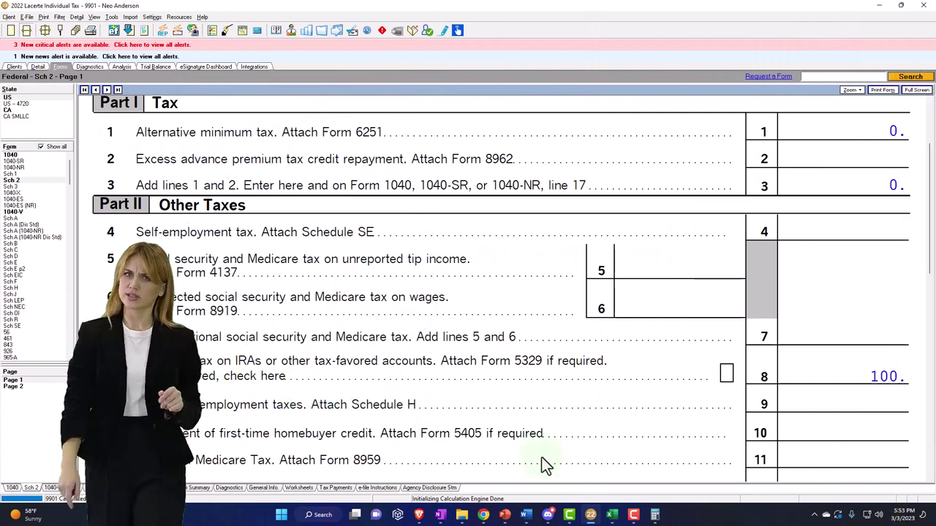
- Compare the additional tax on IRAs on Schedule 2, line 8 in Lacerte with the Other Taxes sheet of the Excel worksheet
{"action": "left_click", "coordinate": [612, 514]}
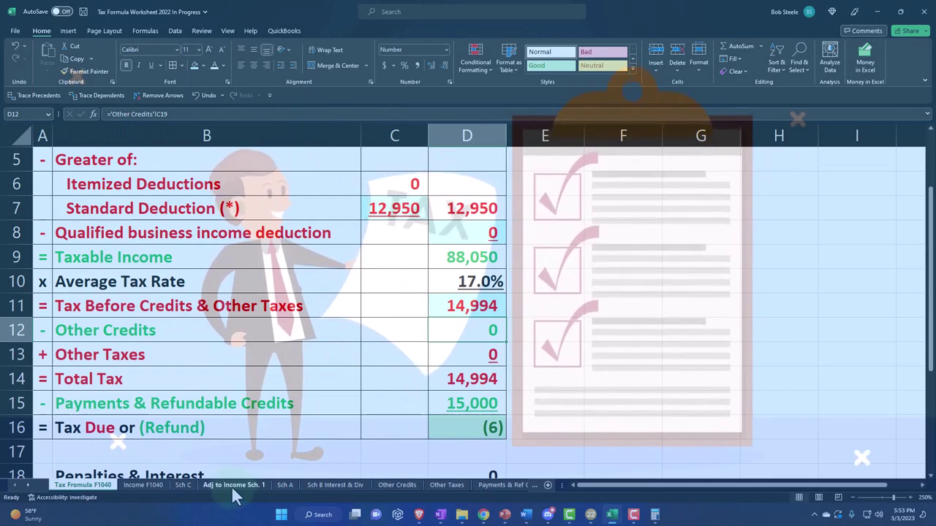
{"action": "left_click", "coordinate": [611, 518]}
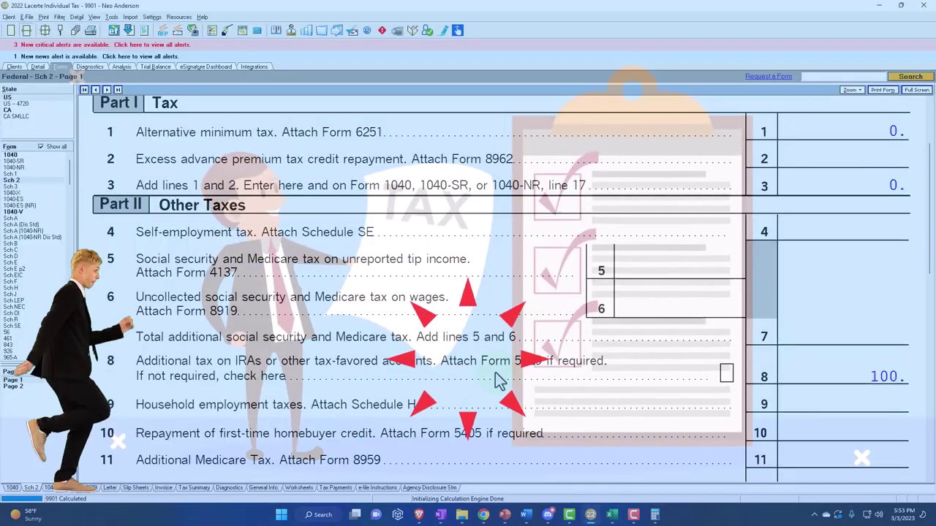
{"action": "left_click", "coordinate": [615, 516]}
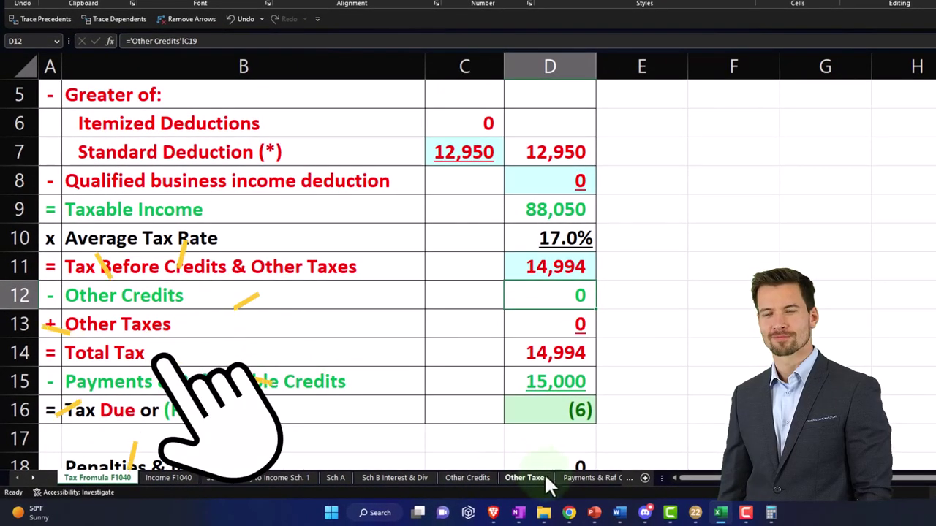
{"action": "left_click", "coordinate": [534, 477]}
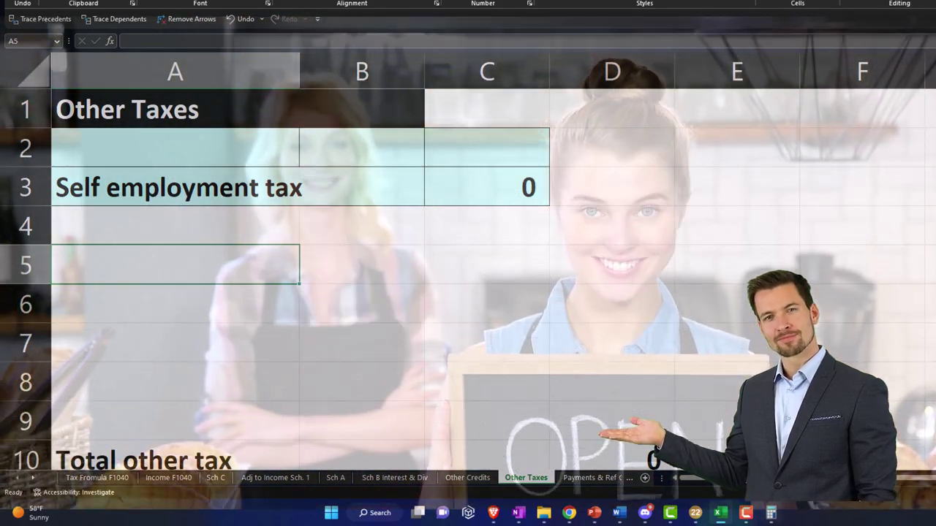
{"action": "left_click", "coordinate": [696, 513]}
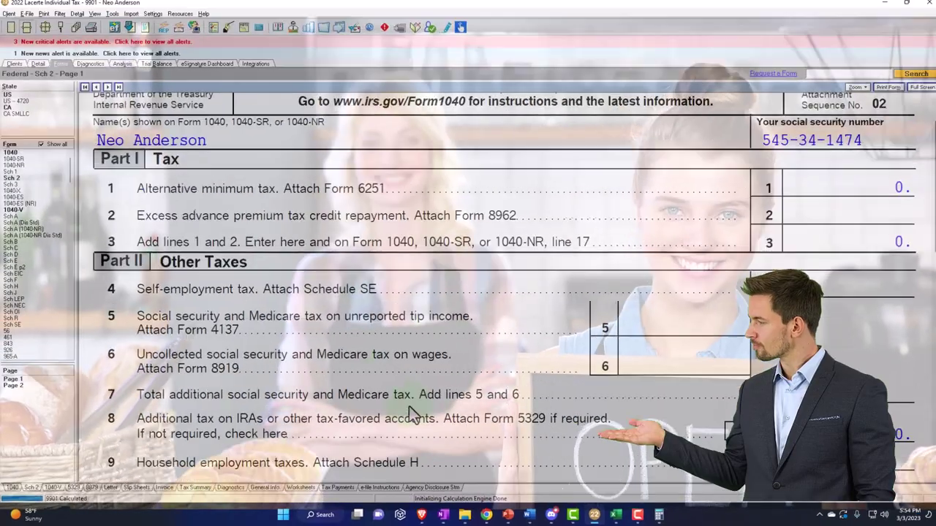
{"action": "scroll", "coordinate": [406, 407], "scroll_direction": "down", "scroll_amount": 3}
{"action": "scroll", "coordinate": [406, 407], "scroll_direction": "down", "scroll_amount": 2}
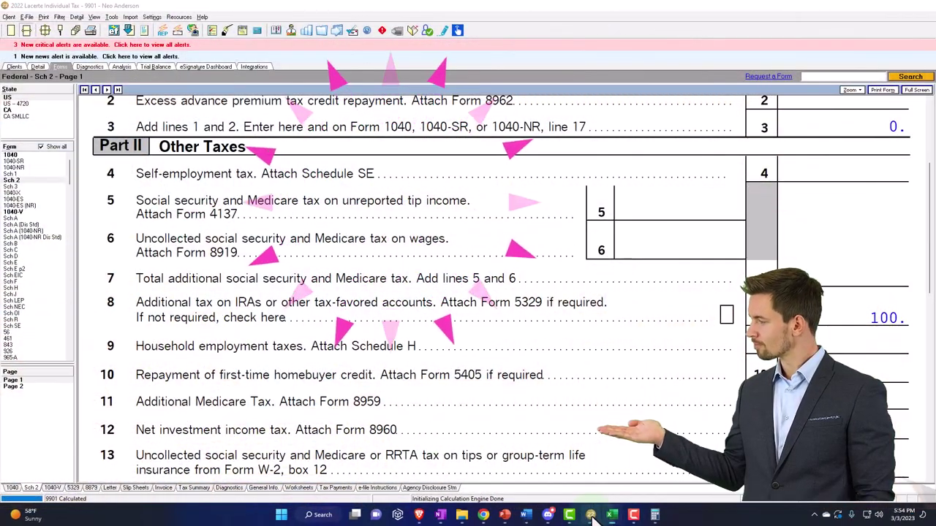
{"action": "left_click", "coordinate": [593, 516]}
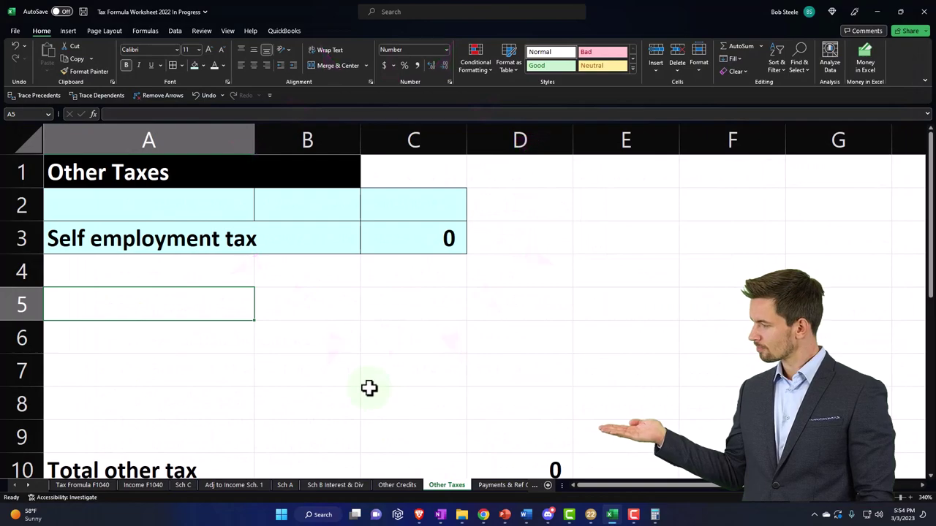
- Enter the heading "Added tax on IRA" in A5 of the Other Taxes sheet
{"action": "type", "text": "Added ta"}
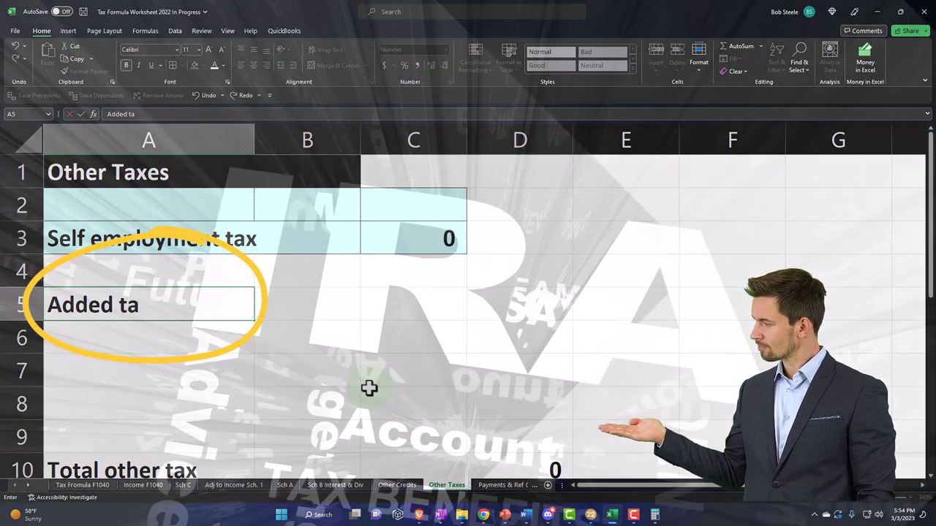
{"action": "type", "text": "x on IRA"}
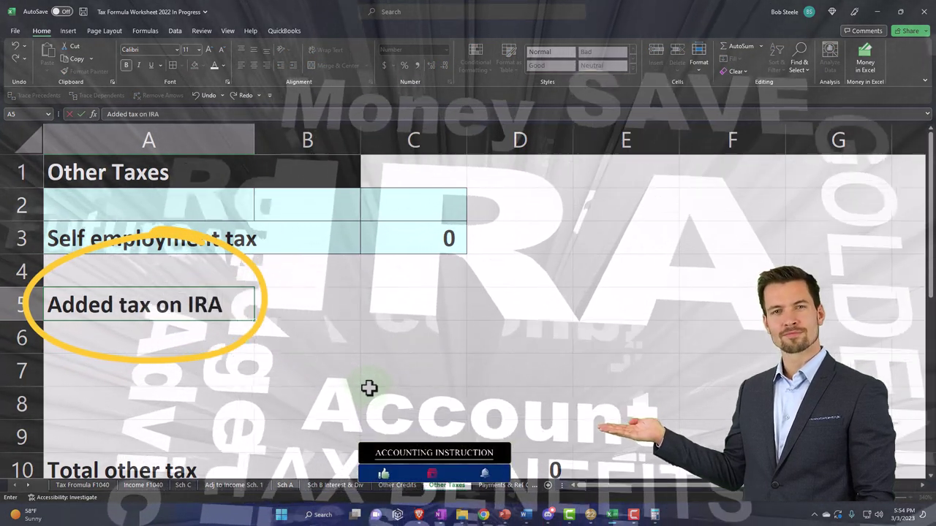
{"action": "key", "text": "Tab"}
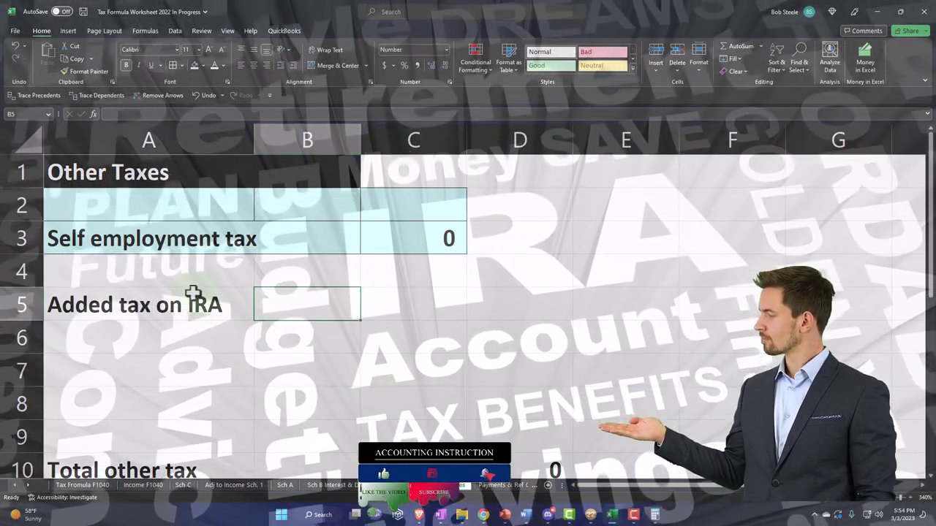
- Format the heading cells A5:B5 with a black fill and white text
{"action": "left_click_drag", "start_coordinate": [192, 300], "coordinate": [271, 300]}
{"action": "left_click", "coordinate": [204, 66]}
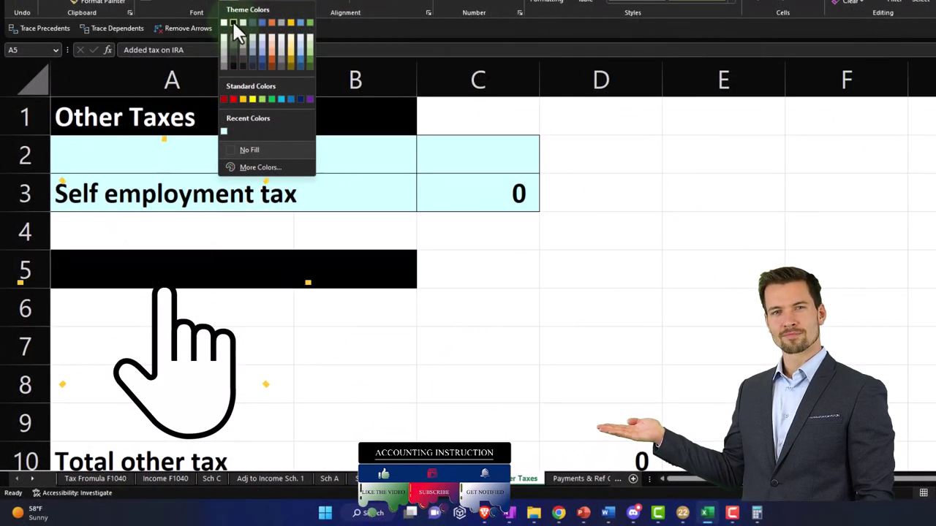
{"action": "left_click", "coordinate": [234, 22]}
{"action": "left_click", "coordinate": [236, 5]}
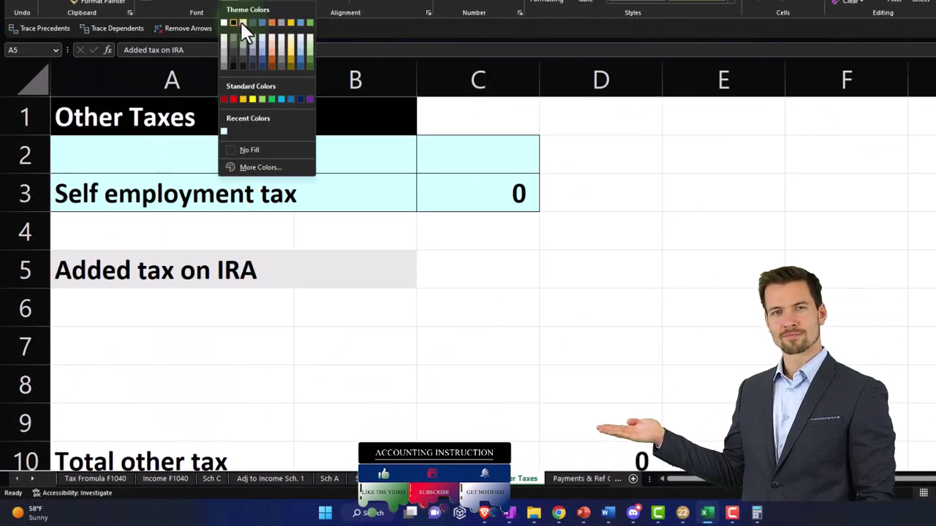
{"action": "left_click", "coordinate": [243, 22]}
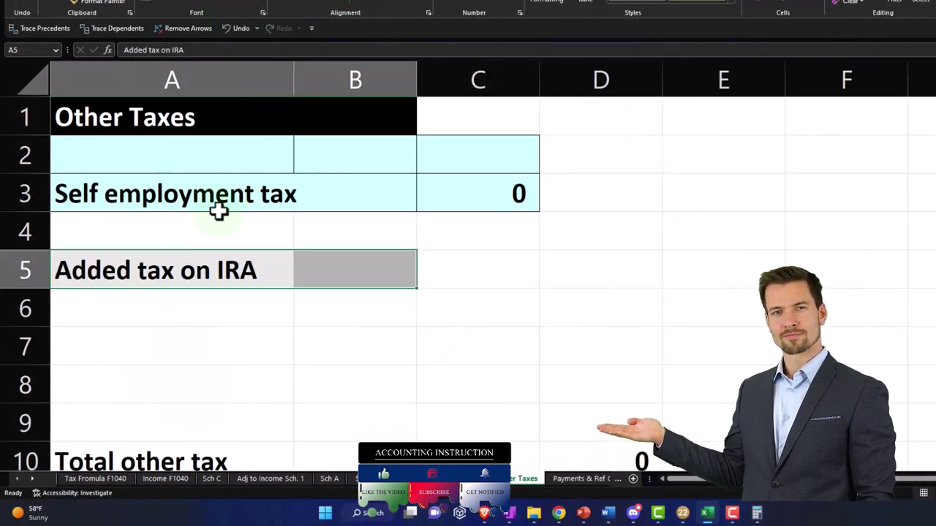
{"action": "left_click", "coordinate": [245, 6]}
{"action": "left_click", "coordinate": [234, 22]}
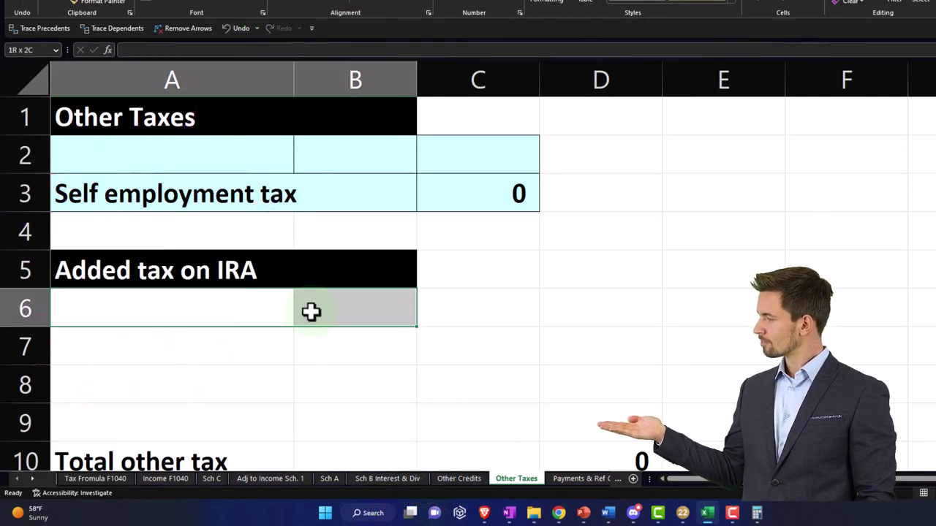
- Give cells A6:B7 a light blue fill with borders and enter the label "IRA 1" in A6
{"action": "left_click", "coordinate": [236, 4]}
{"action": "left_click", "coordinate": [223, 129]}
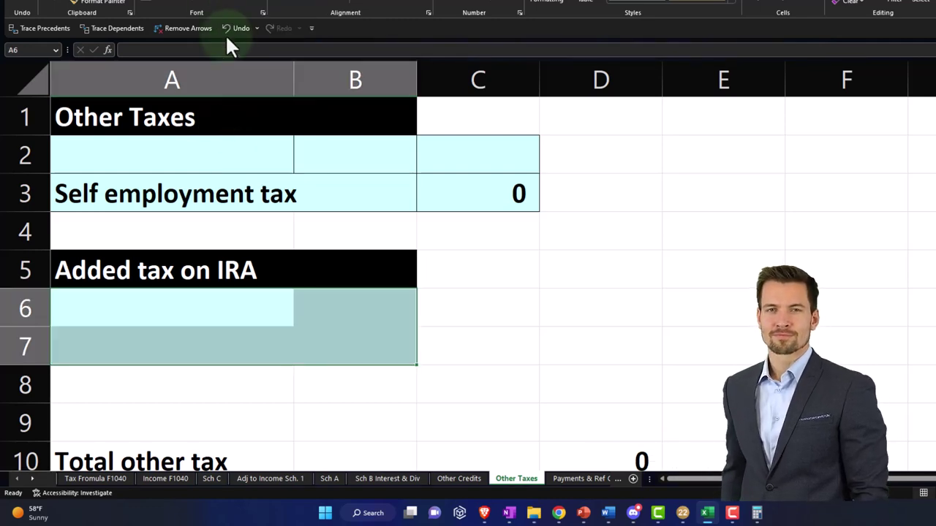
{"action": "left_click", "coordinate": [134, 307]}
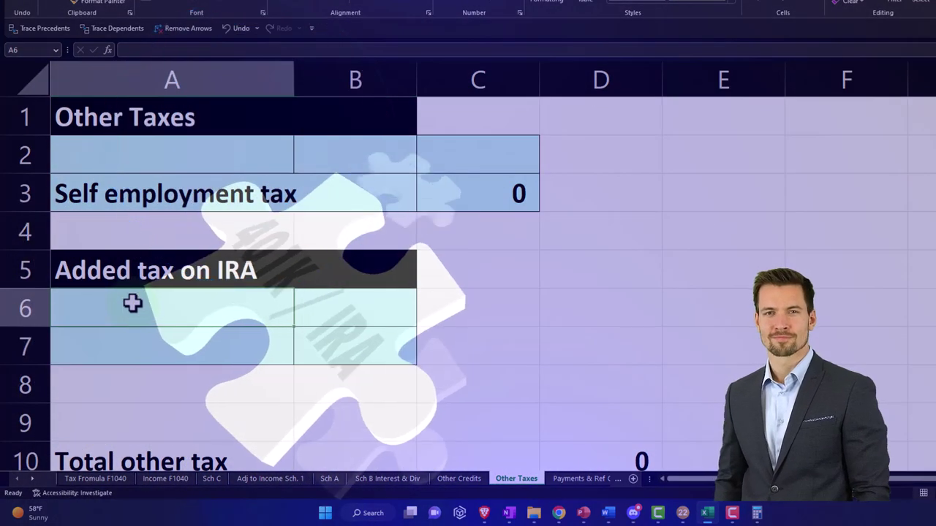
{"action": "type", "text": "IRA 1"}
{"action": "key", "text": "Tab"}
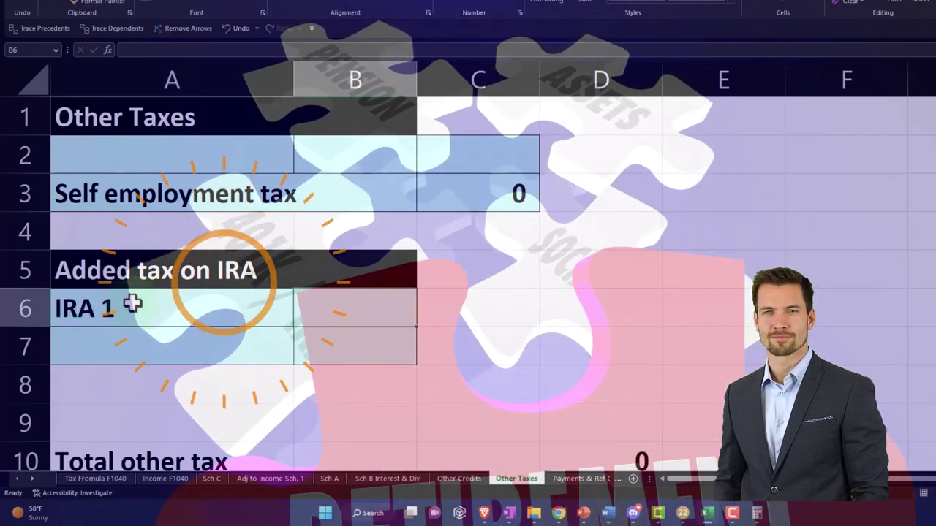
- Try to calculate the added IRA tax in B6 by dividing the IRA 1 distribution in B15 of the Income F1040 sheet by 0.1
{"action": "type", "text": "="}
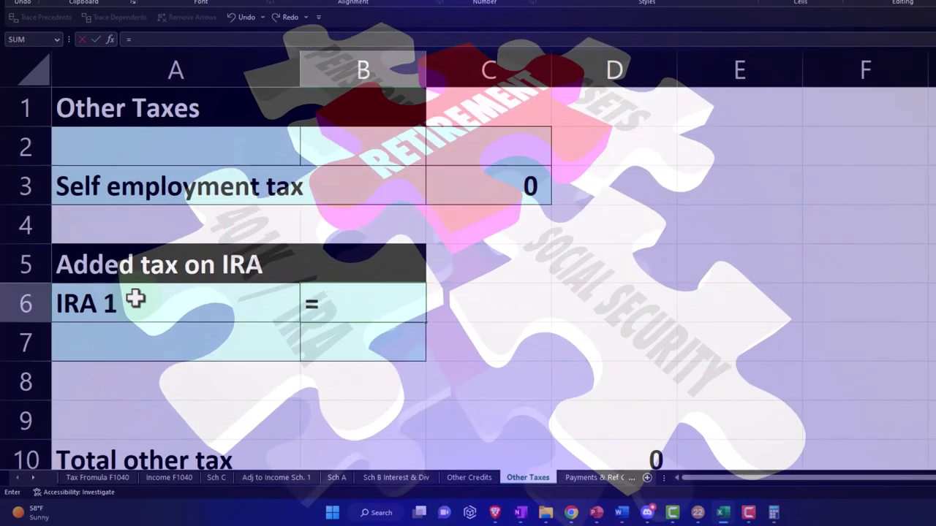
{"action": "left_click", "coordinate": [155, 478]}
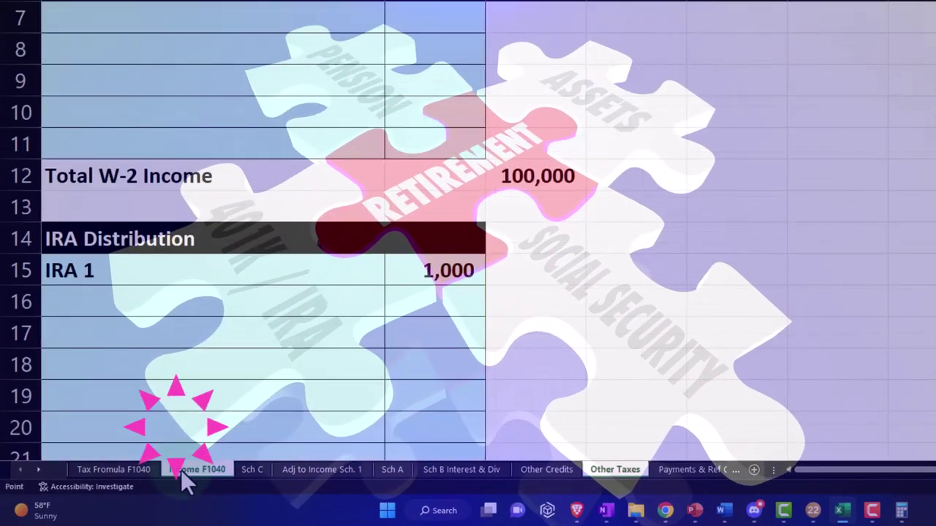
{"action": "left_click", "coordinate": [401, 271]}
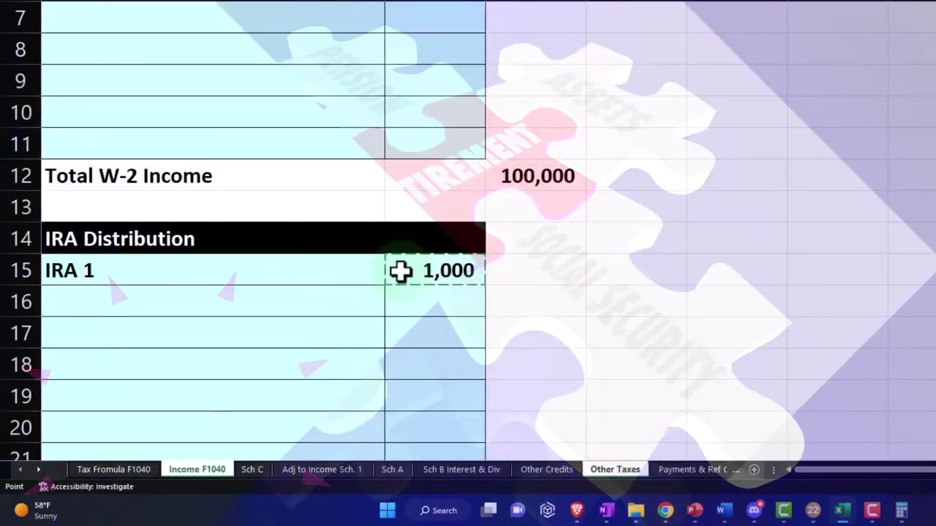
{"action": "type", "text": "+"}
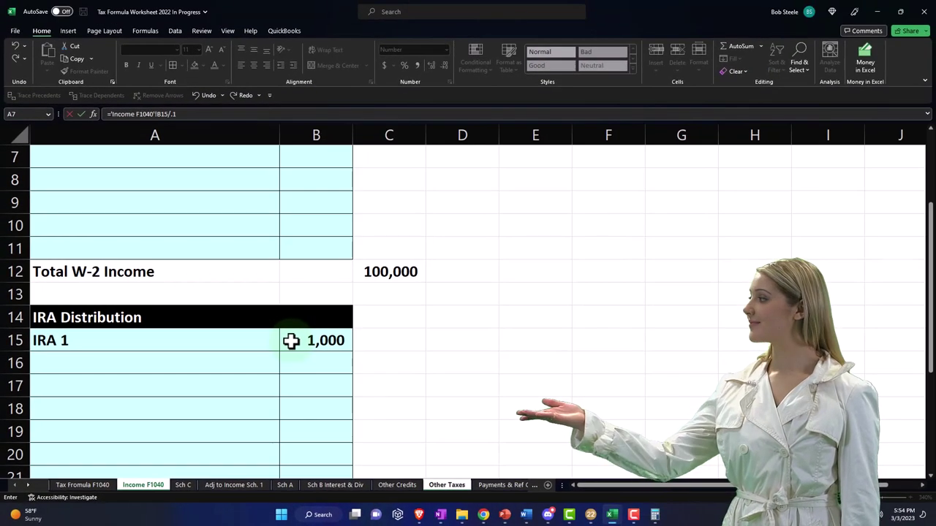
{"action": "key", "text": "Return"}
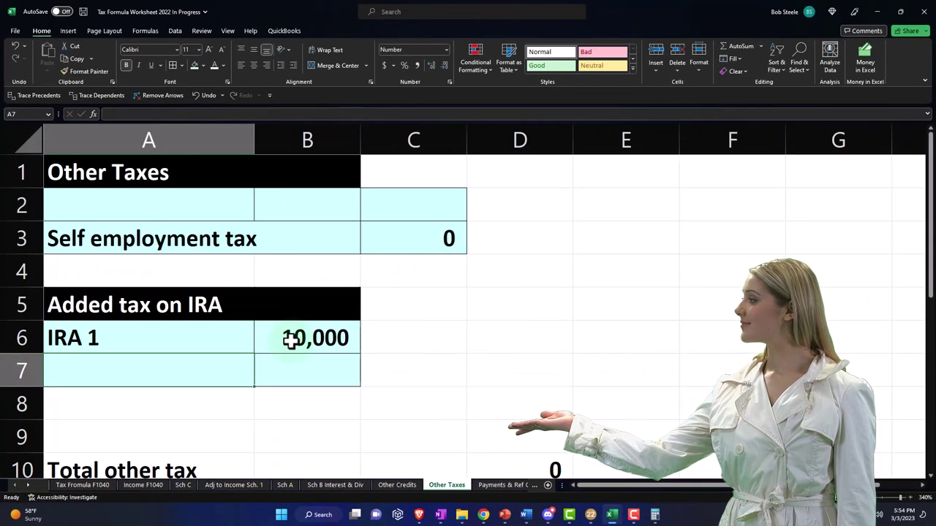
- Replace the formula in B6 with the IRA 1 distribution from B15 of the Income F1040 sheet multiplied by 10%
{"action": "key", "text": "Right"}
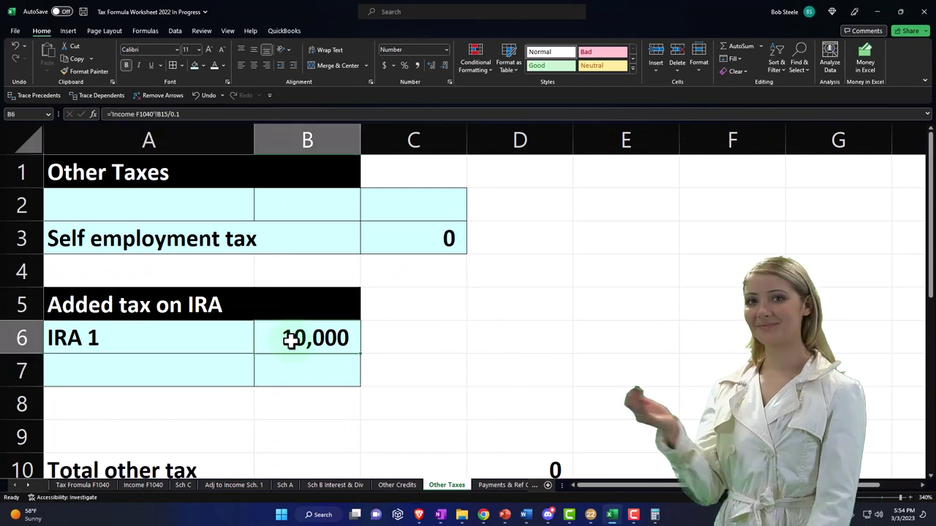
{"action": "type", "text": "="}
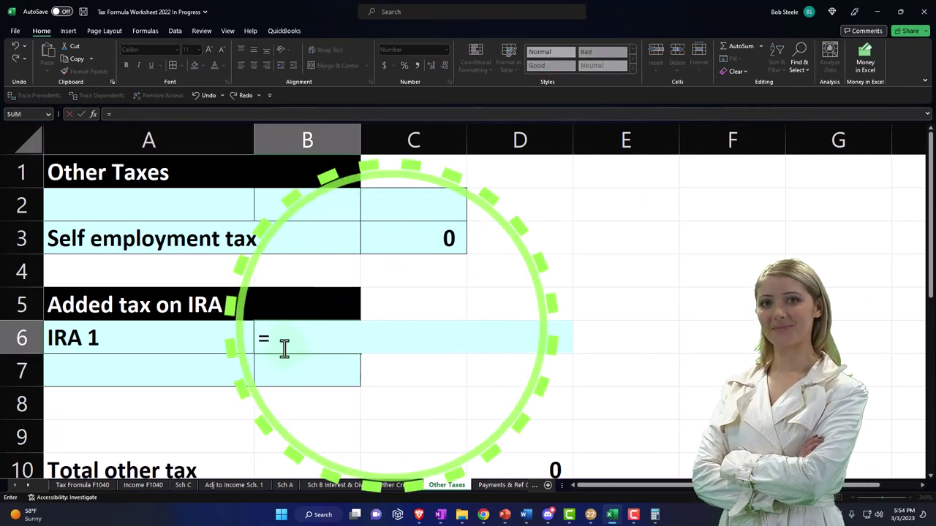
{"action": "left_click", "coordinate": [146, 486]}
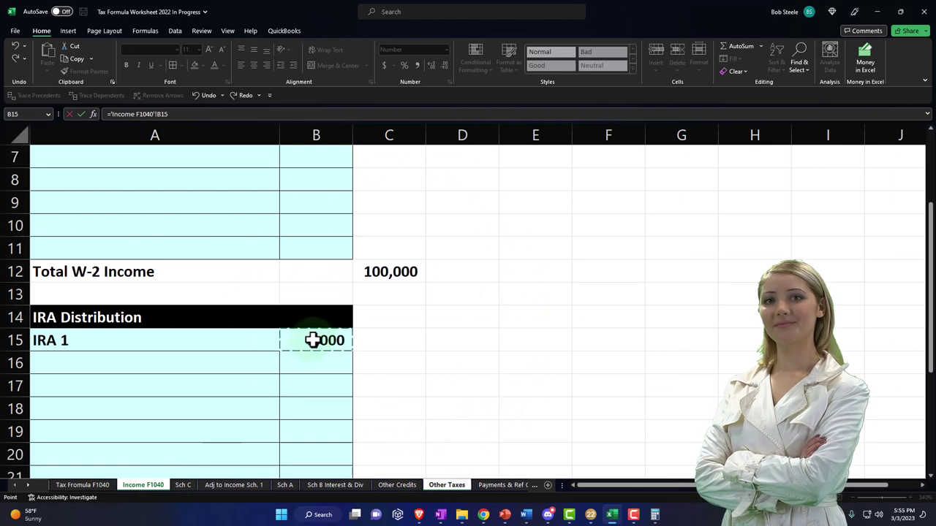
{"action": "type", "text": "*10%"}
{"action": "key", "text": "Return"}
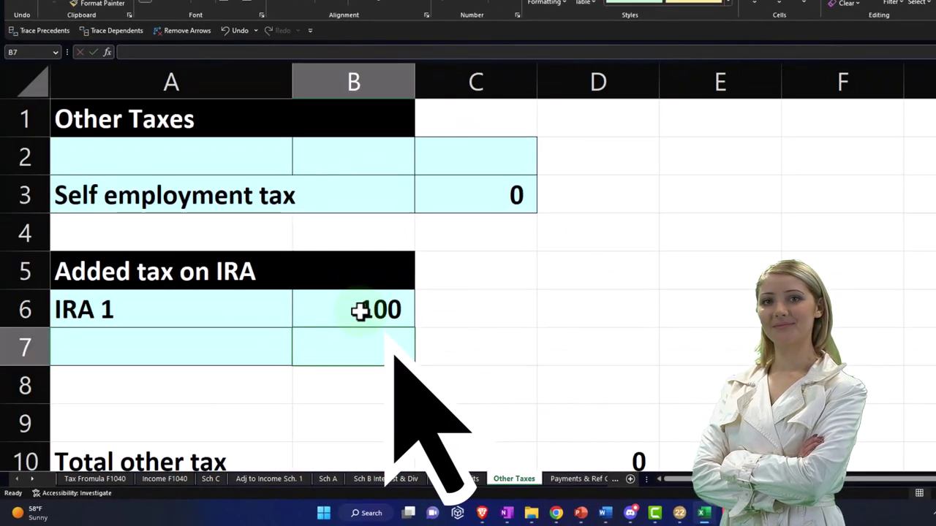
- Enter the label "Totatal added tax on IRA" in cell A8 of the Other Taxes sheet
{"action": "left_click", "coordinate": [195, 380]}
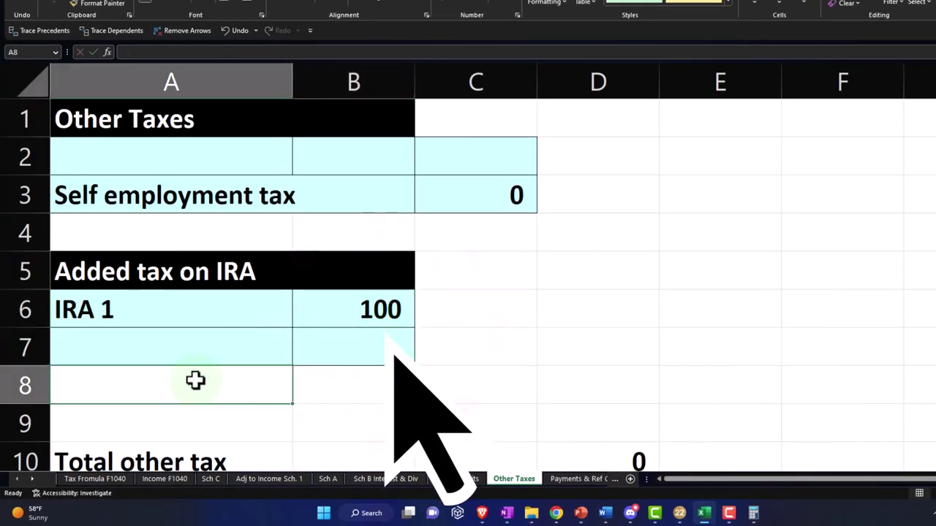
{"action": "type", "text": "Totatal ad"}
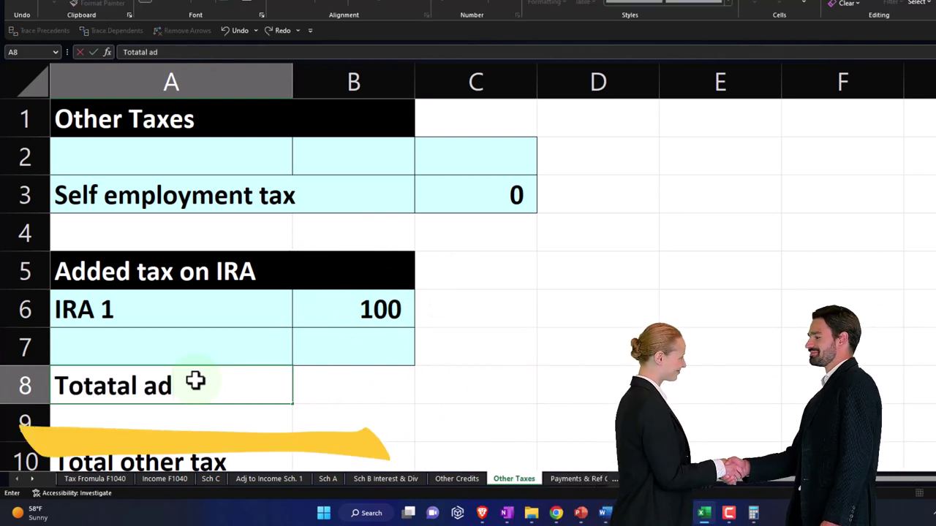
{"action": "type", "text": "ded tax on i"}
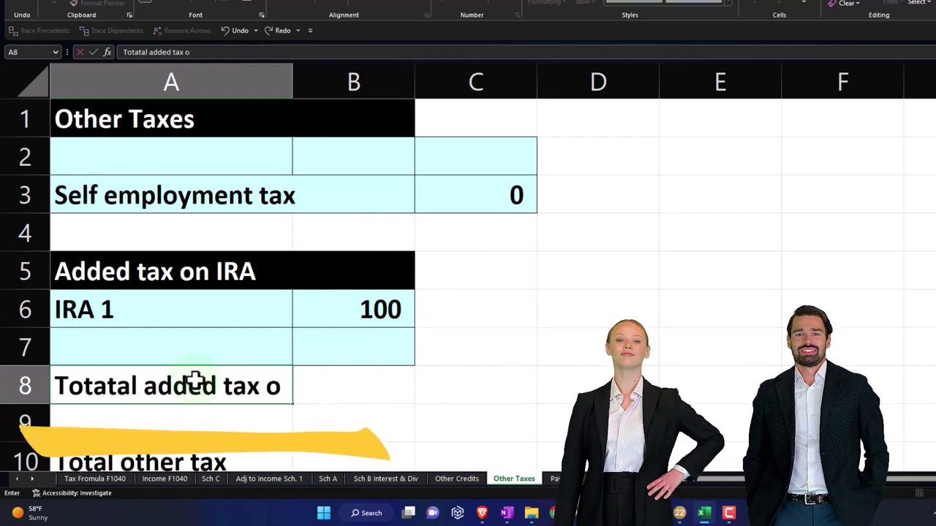
{"action": "key", "text": "Tab"}
{"action": "key", "text": "Tab"}
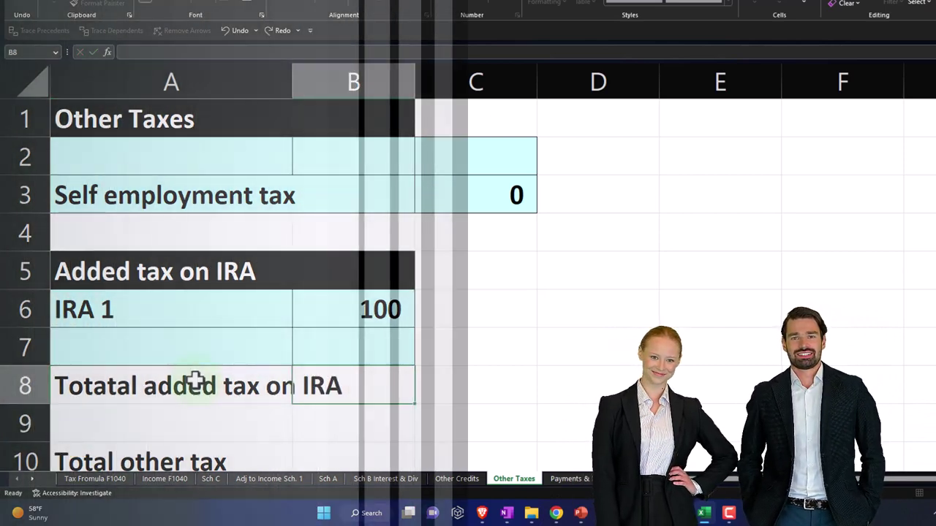
- Total the added IRA tax in C8 with a SUM formula over B6:B7
{"action": "type", "text": "=sum("}
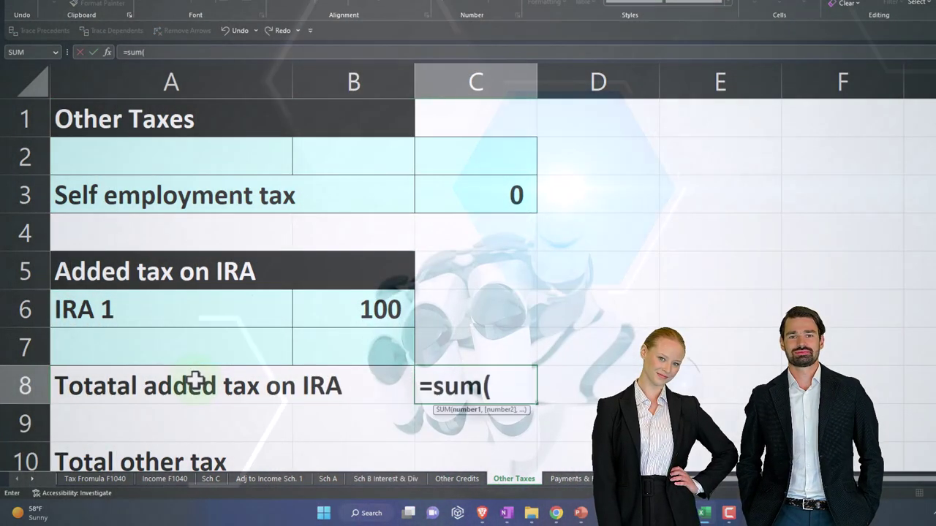
{"action": "key", "text": "Left"}
{"action": "key", "text": "Up"}
{"action": "key", "text": "Up"}
{"action": "key", "text": "shift+Down"}
{"action": "key", "text": "Return"}
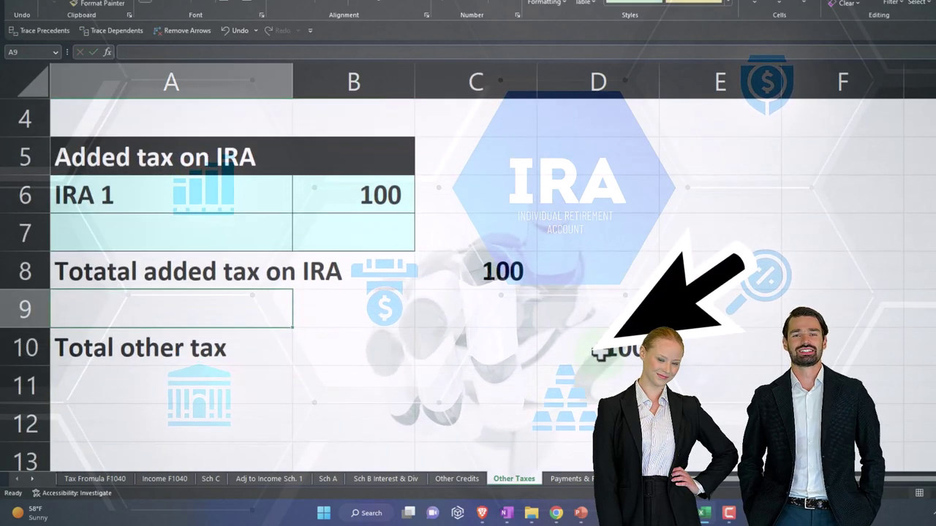
- Check the Total other tax formula in D10 and open the Tax Fromula F1040 sheet
{"action": "double_click", "coordinate": [600, 356]}
{"action": "key", "text": "Return"}
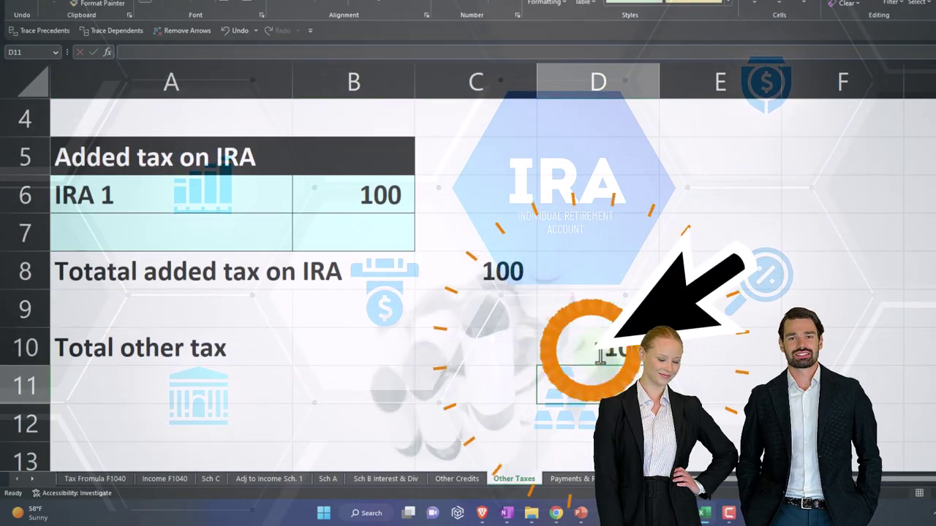
{"action": "scroll", "coordinate": [599, 344], "scroll_direction": "up", "scroll_amount": 1}
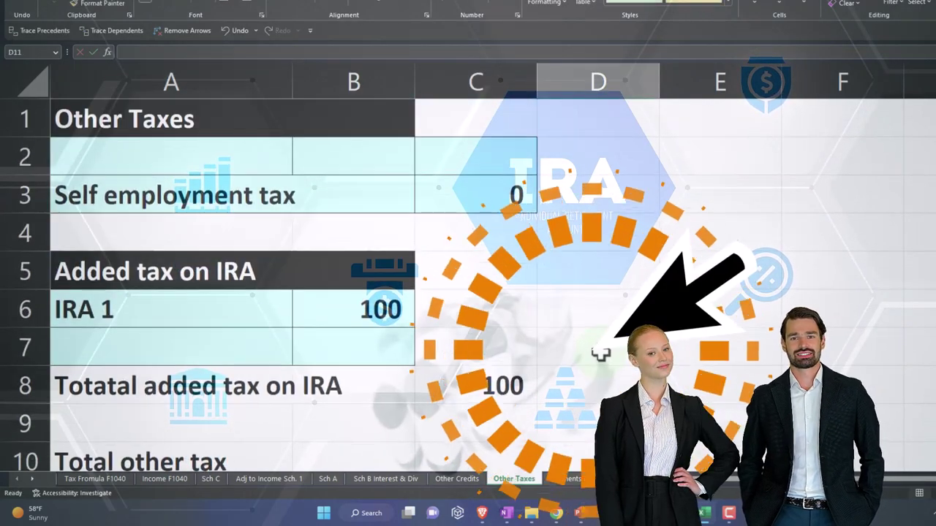
{"action": "left_click", "coordinate": [79, 477]}
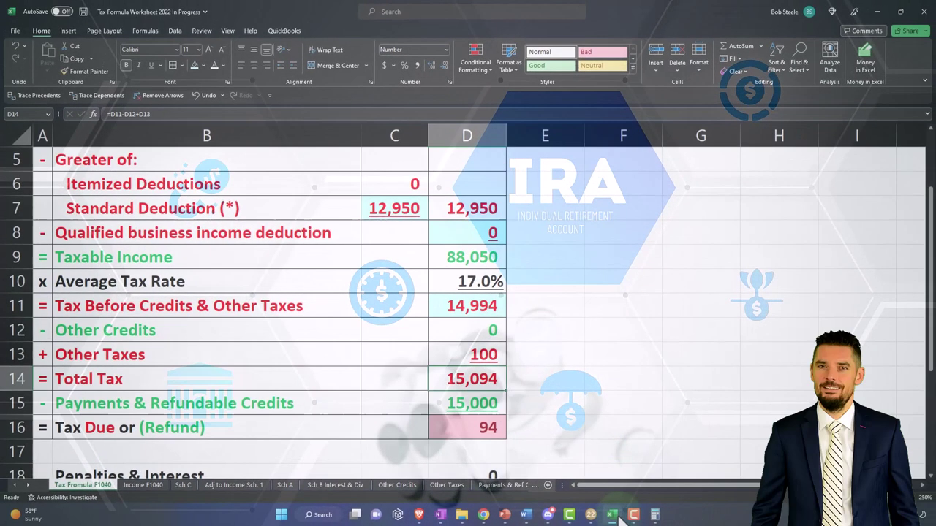
- Switch to Lacerte and examine the additional tax on IRAs in Part II of Schedule 2
{"action": "left_click", "coordinate": [703, 514]}
{"action": "left_click", "coordinate": [613, 515]}
{"action": "left_click", "coordinate": [591, 515]}
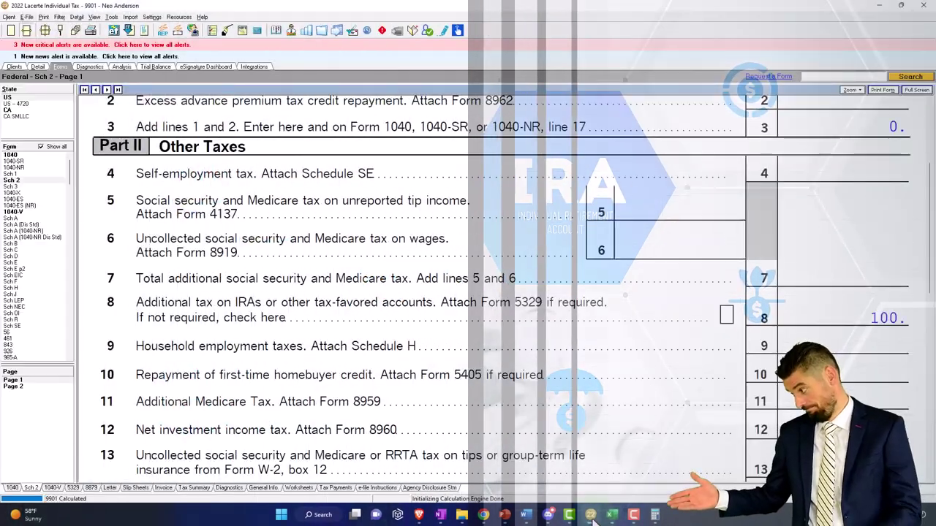
{"action": "scroll", "coordinate": [658, 379], "scroll_direction": "down", "scroll_amount": 2}
{"action": "scroll", "coordinate": [613, 326], "scroll_direction": "down", "scroll_amount": 2}
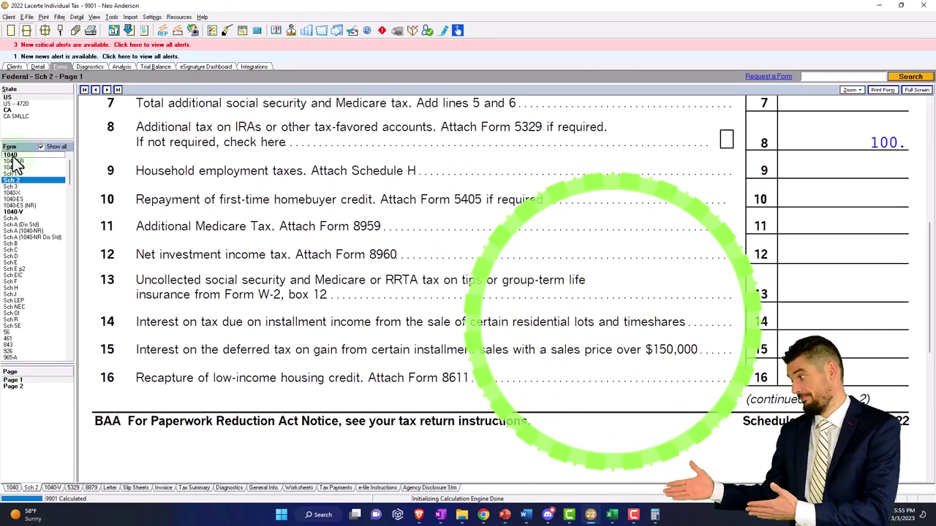
- Open page 2 of Form 1040 and review the other taxes, total tax, payments and amount owed
{"action": "left_click", "coordinate": [11, 155]}
{"action": "left_click", "coordinate": [22, 388]}
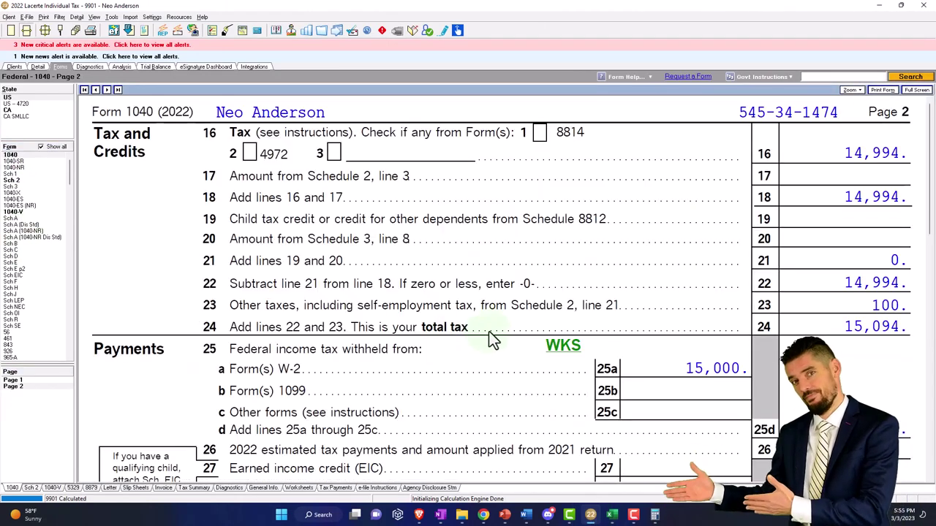
{"action": "scroll", "coordinate": [495, 343], "scroll_direction": "down", "scroll_amount": 4}
{"action": "scroll", "coordinate": [495, 340], "scroll_direction": "up", "scroll_amount": 2}
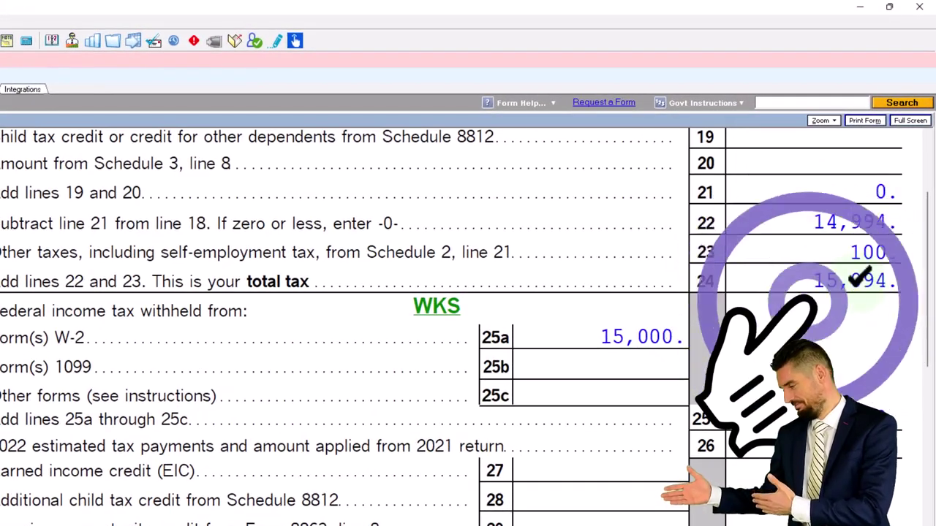
{"action": "scroll", "coordinate": [637, 341], "scroll_direction": "down", "scroll_amount": 4}
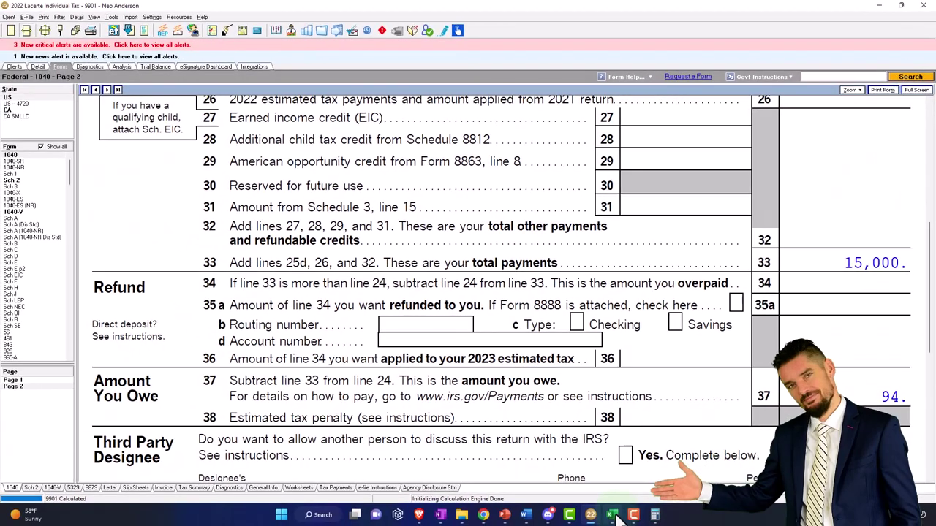
- Compare the Excel tax formula sheet with Form 1040 in Lacerte, ending on page 1 of the form
{"action": "left_click", "coordinate": [614, 516]}
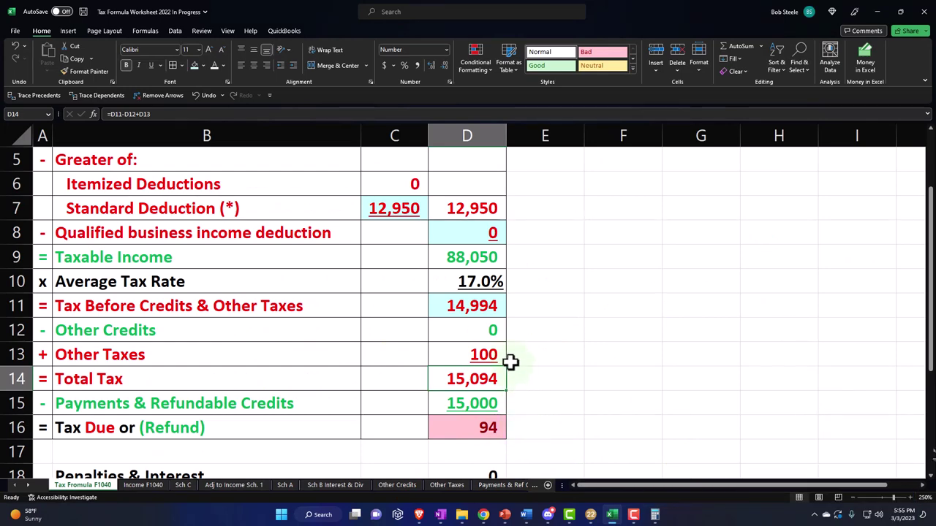
{"action": "scroll", "coordinate": [512, 361], "scroll_direction": "up", "scroll_amount": 2}
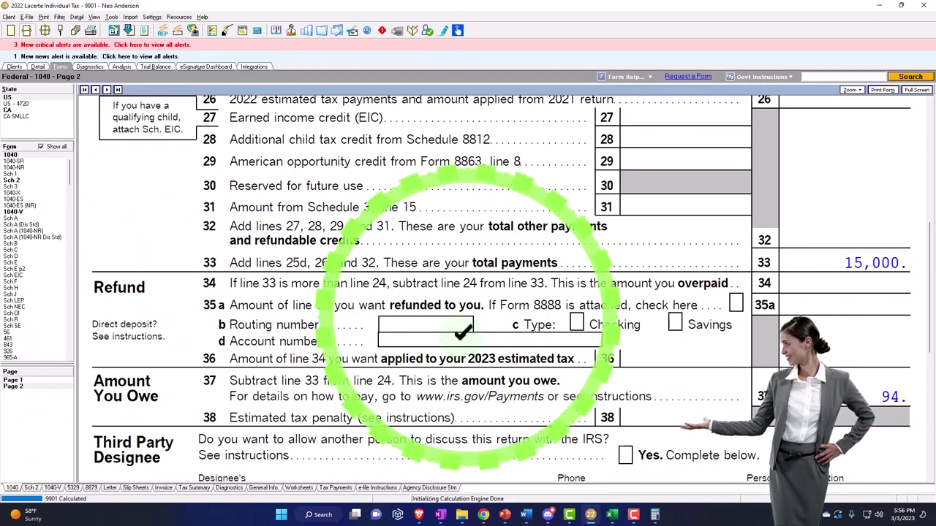
{"action": "scroll", "coordinate": [459, 334], "scroll_direction": "up", "scroll_amount": 5}
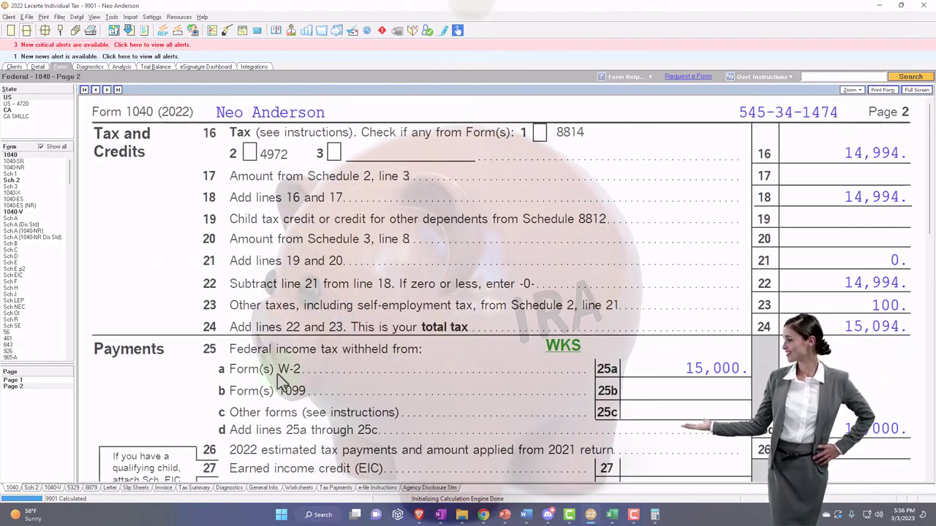
{"action": "left_click", "coordinate": [32, 381]}
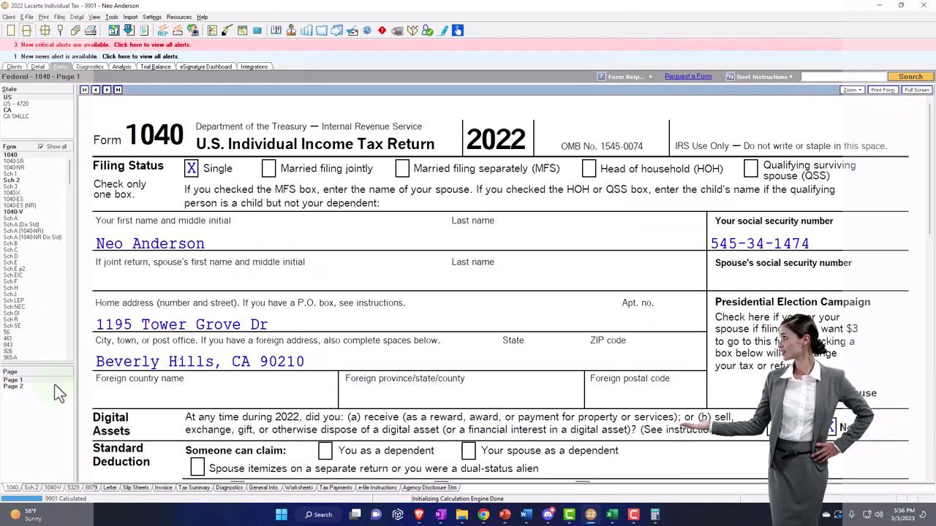
- In the IRA distribution's input details, set Distribution Code #1 to G - Direct rollover and rollover contribution
{"action": "left_click", "coordinate": [41, 69]}
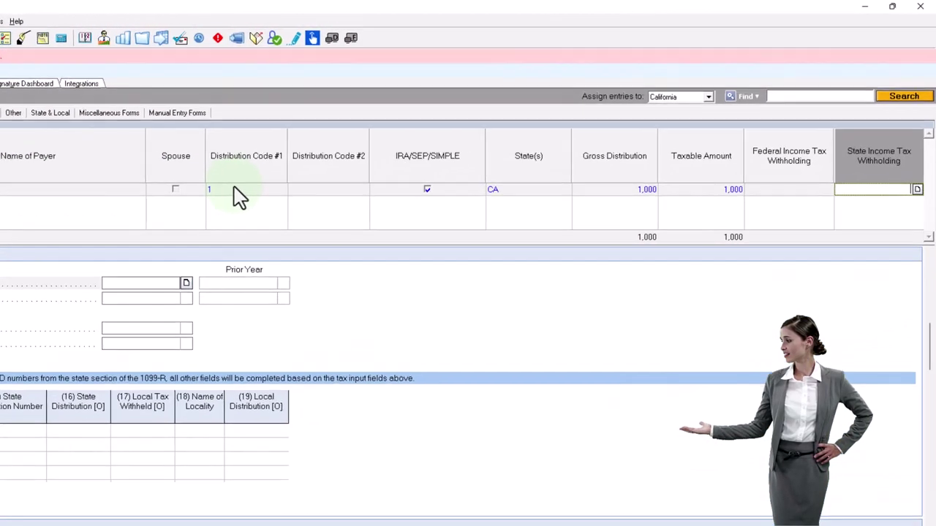
{"action": "left_click", "coordinate": [376, 150]}
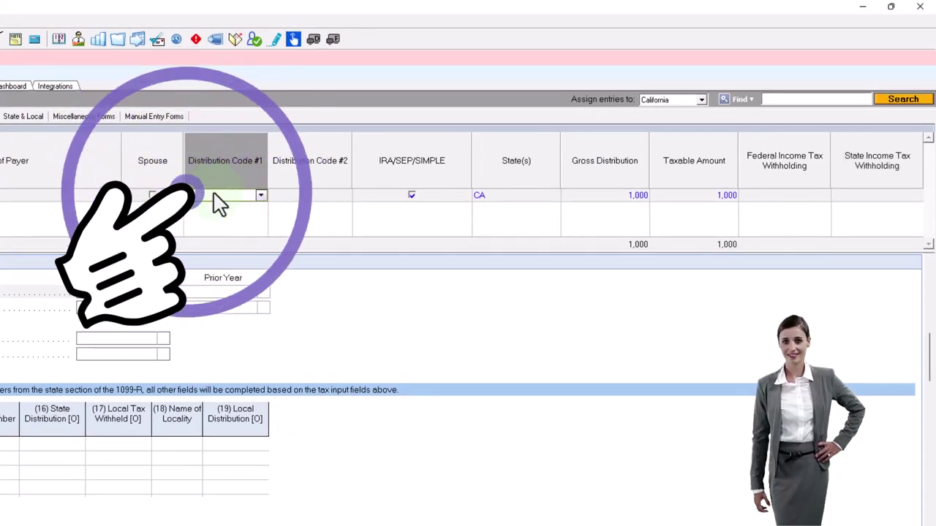
{"action": "type", "text": "G"}
{"action": "key", "text": "Tab"}
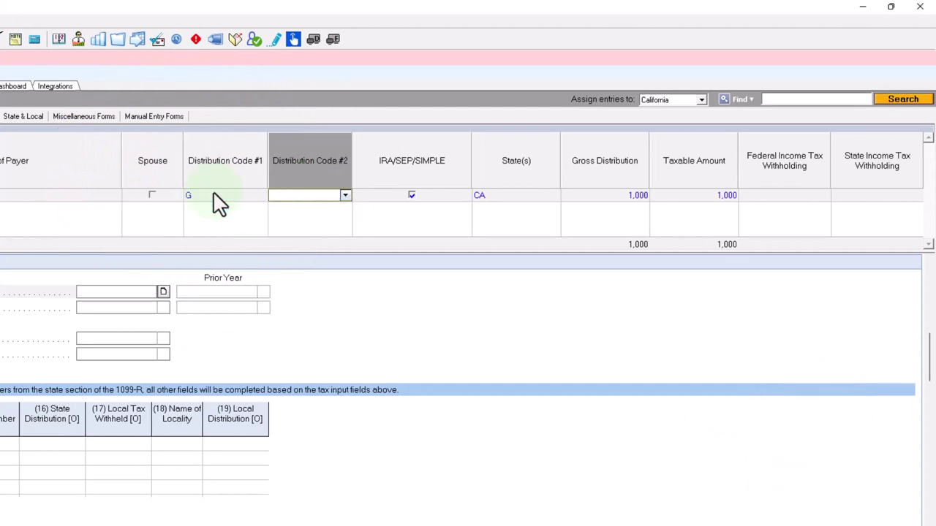
{"action": "left_click", "coordinate": [242, 199]}
{"action": "left_click", "coordinate": [261, 195]}
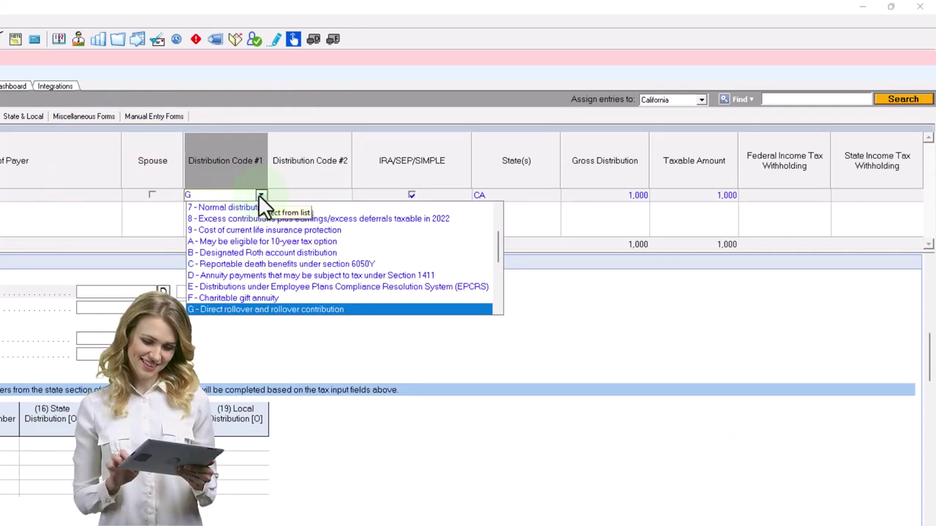
{"action": "left_click", "coordinate": [261, 195]}
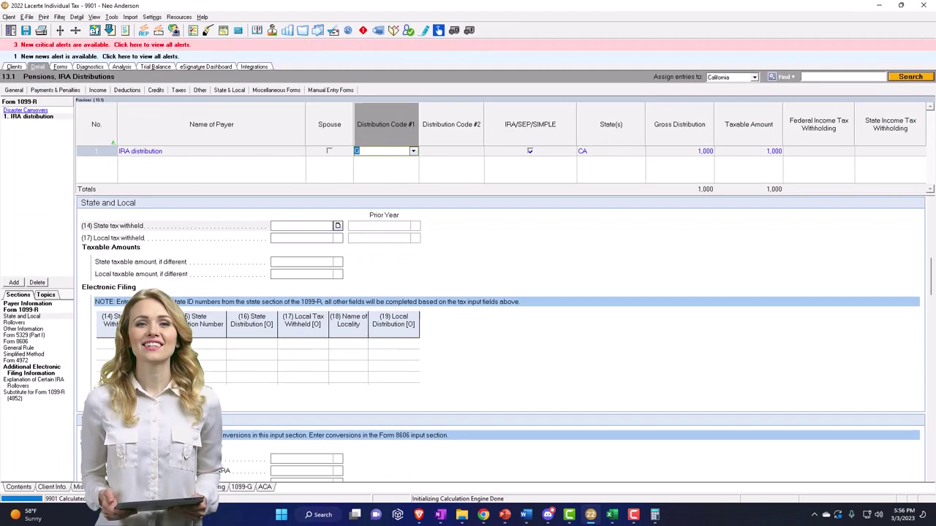
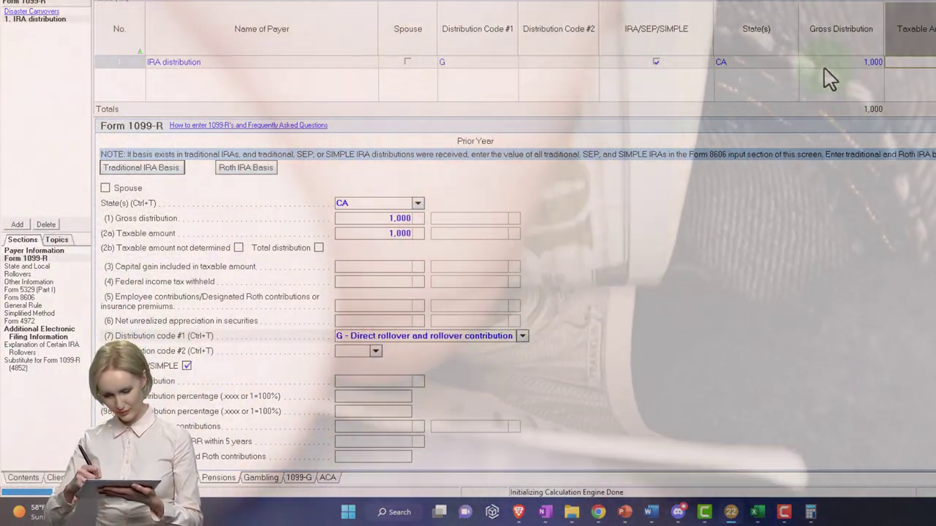
- Leave the IRA distribution's taxable amount blank and review the Distribution Code #1 options, keeping code G
{"action": "left_click", "coordinate": [495, 64]}
{"action": "left_click", "coordinate": [513, 63]}
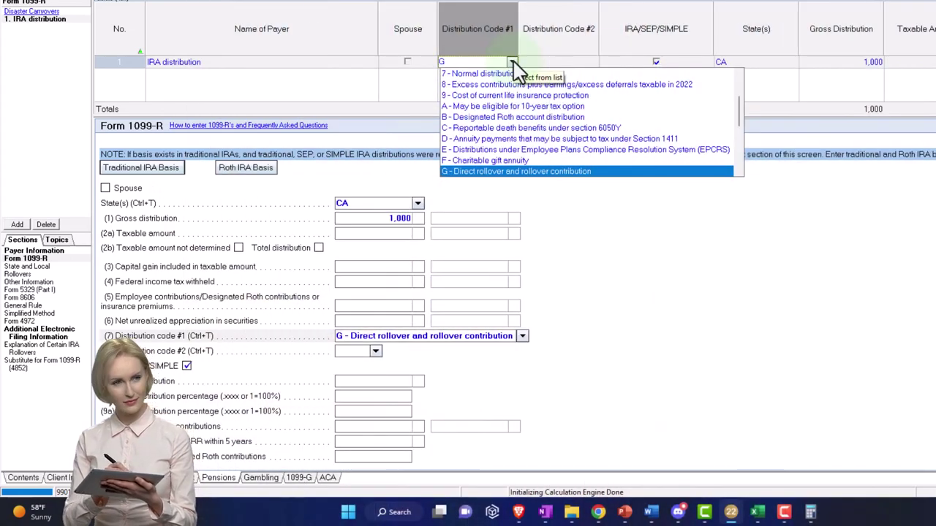
{"action": "left_click", "coordinate": [513, 63]}
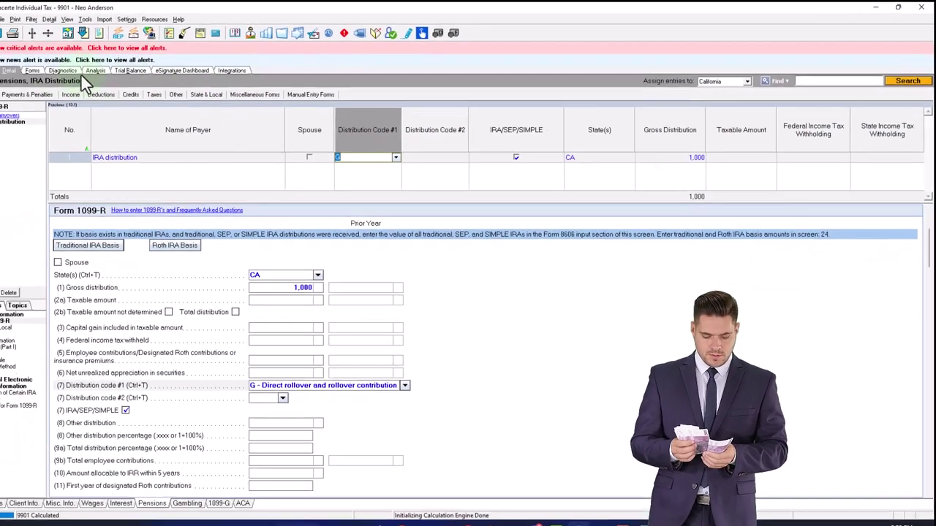
- Return to page 1 of Form 1040 and examine the IRA distribution, taxable amount and total income lines for the rollover
{"action": "left_click", "coordinate": [63, 68]}
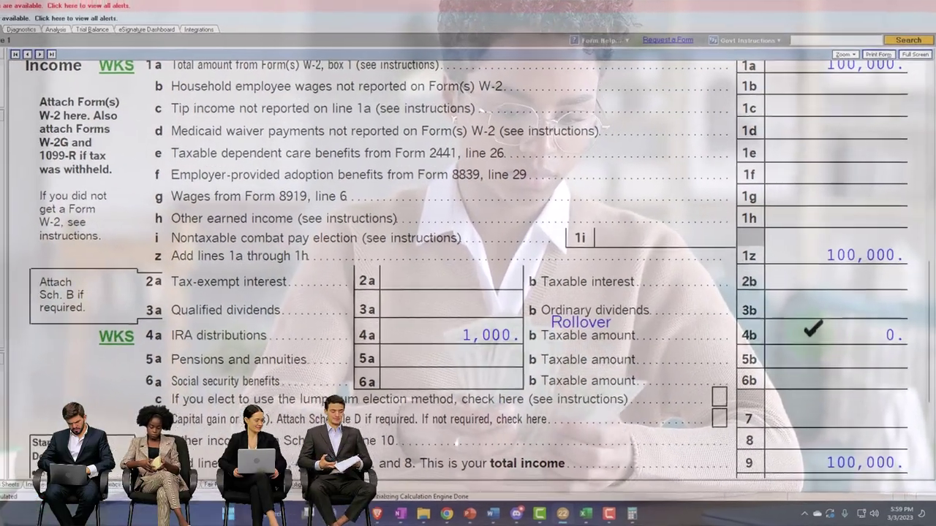
{"action": "left_click", "coordinate": [793, 351]}
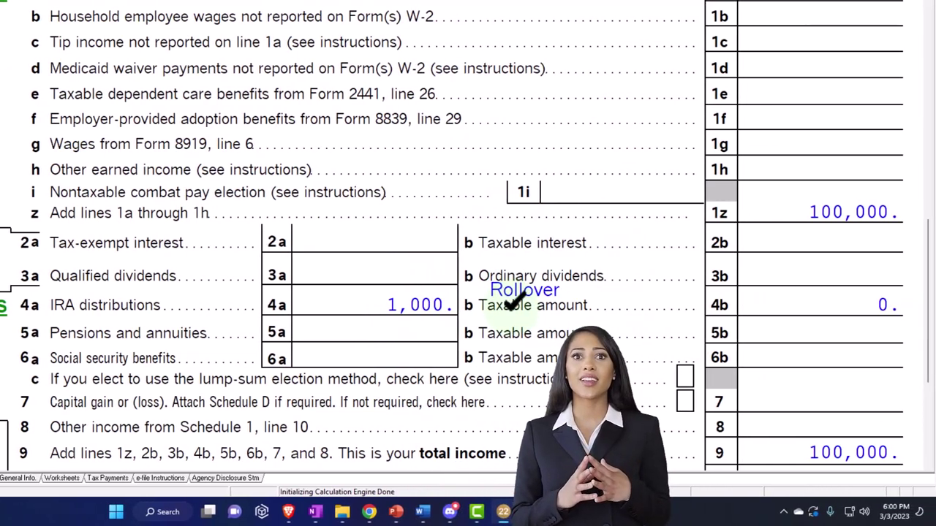
{"action": "scroll", "coordinate": [516, 316], "scroll_direction": "up", "scroll_amount": 1}
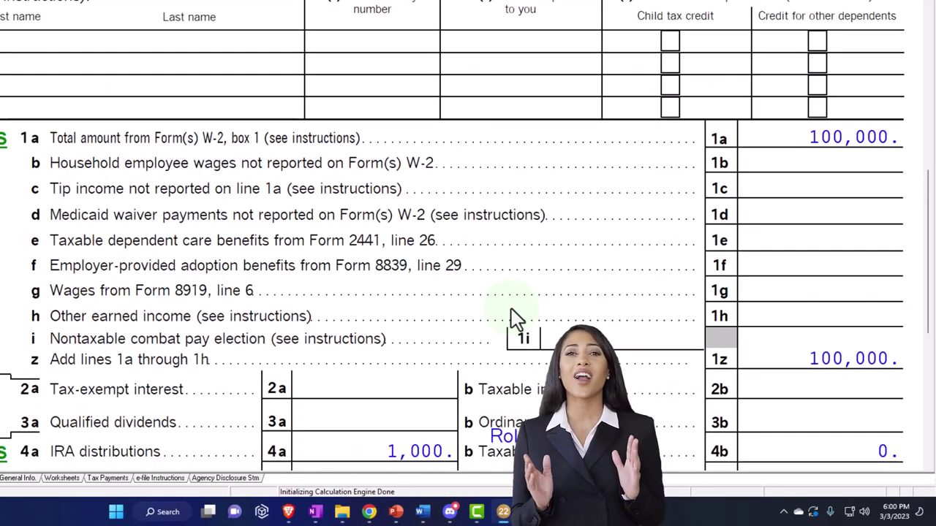
{"action": "scroll", "coordinate": [497, 329], "scroll_direction": "down", "scroll_amount": 1}
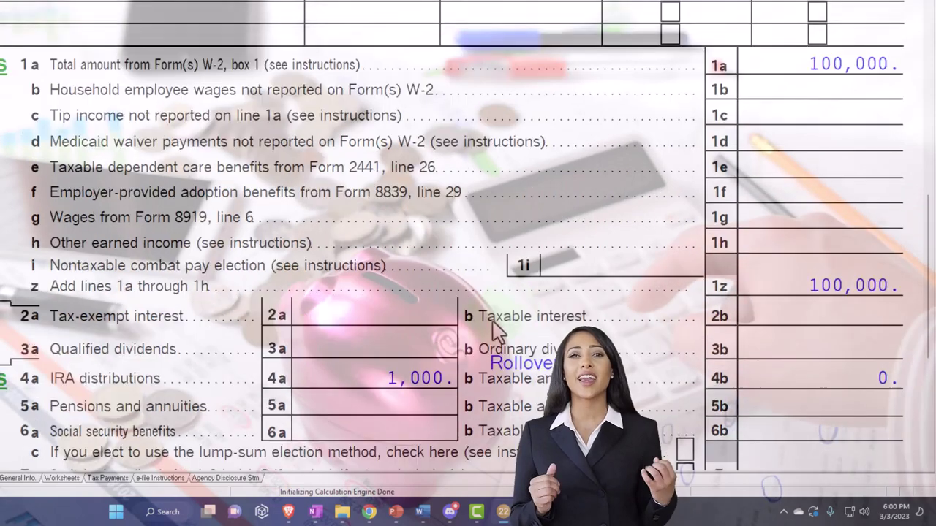